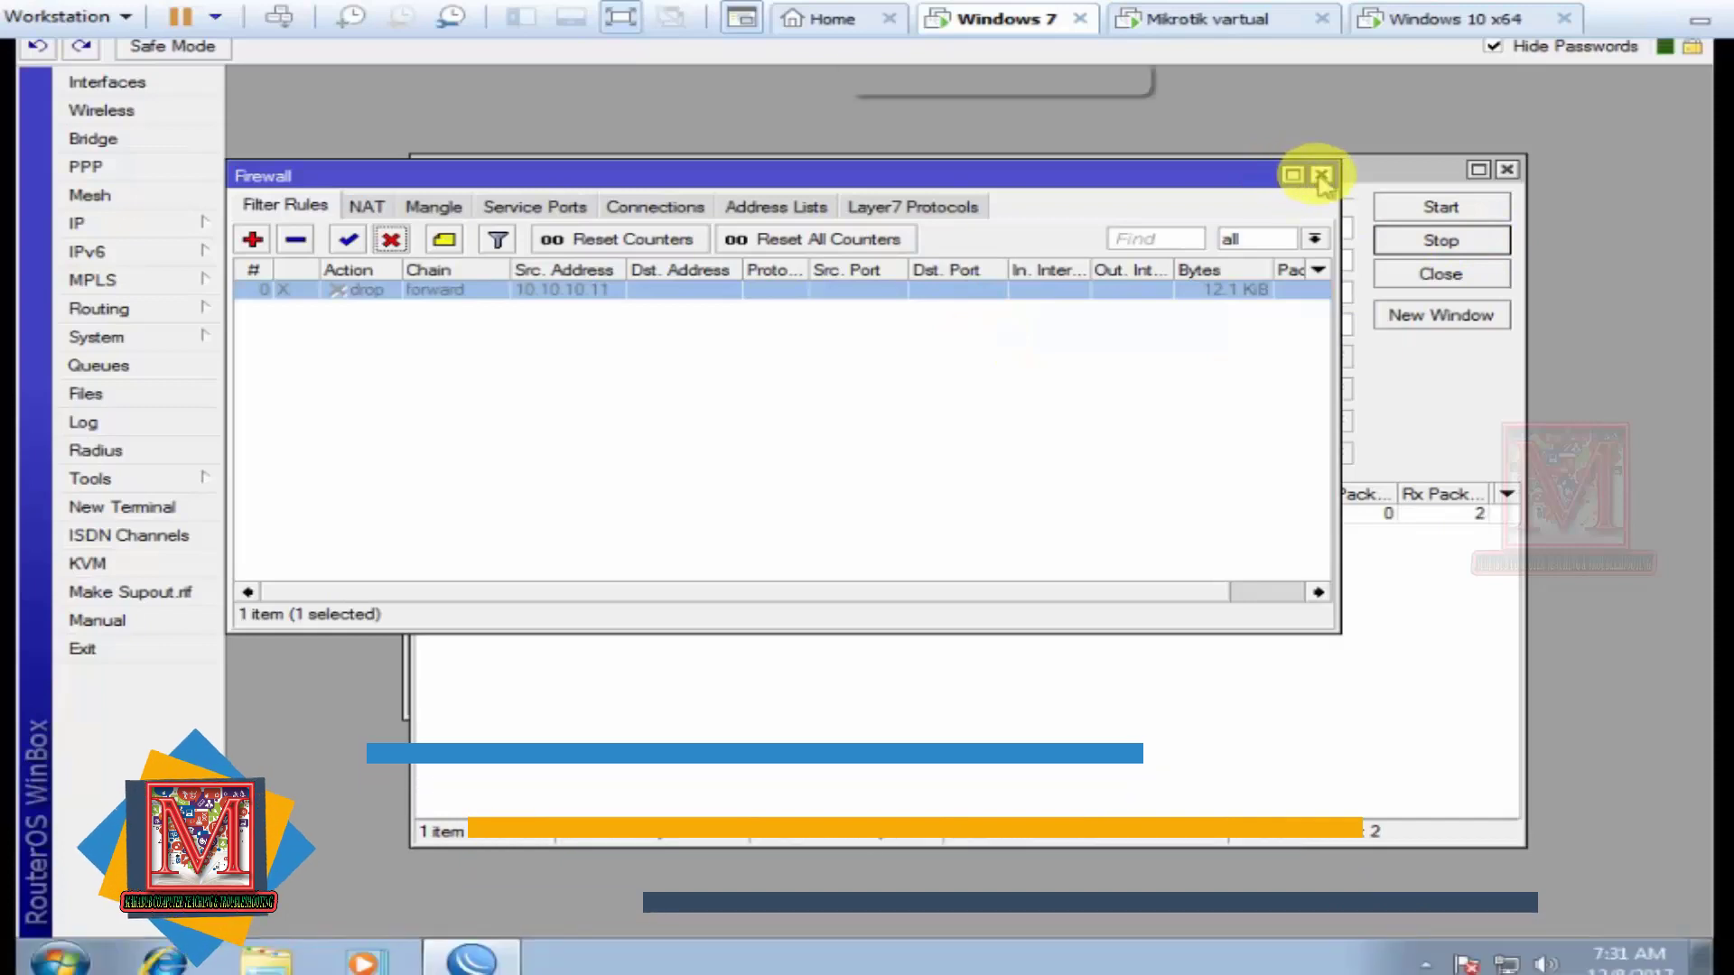
# Close the Firewall, Torch and Address List windows to clear the WinBox workspace
pyautogui.click(1314, 177)
pyautogui.click(1321, 177)
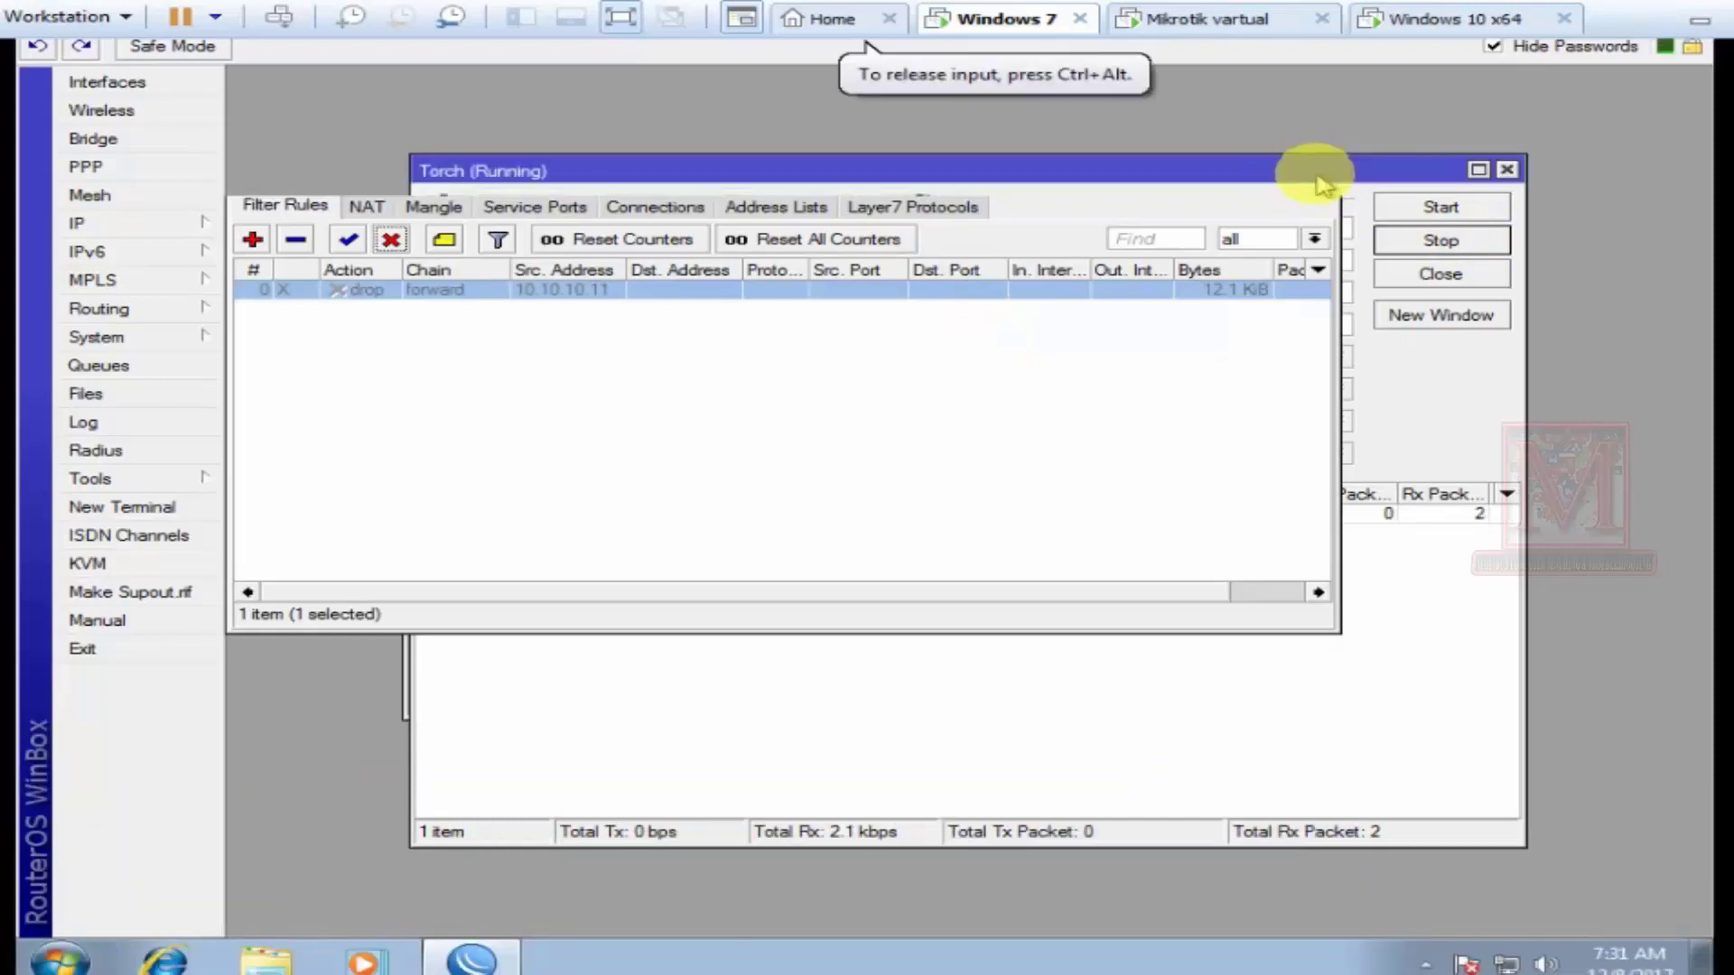
pyautogui.click(1506, 172)
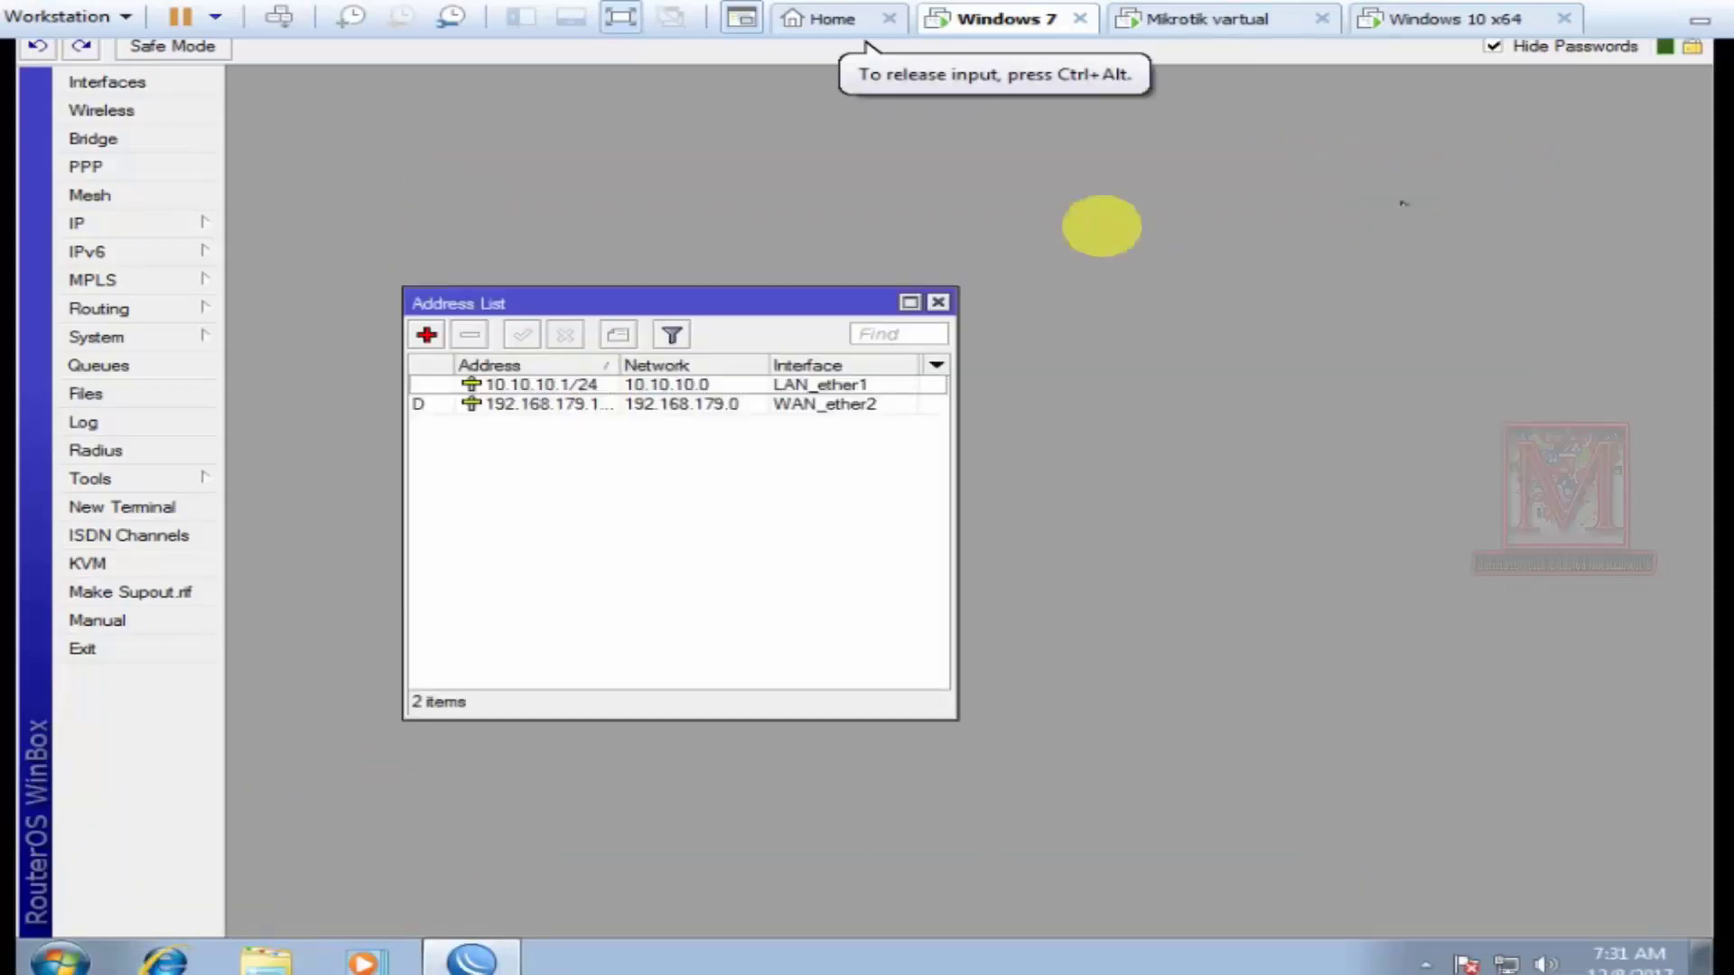
pyautogui.click(931, 301)
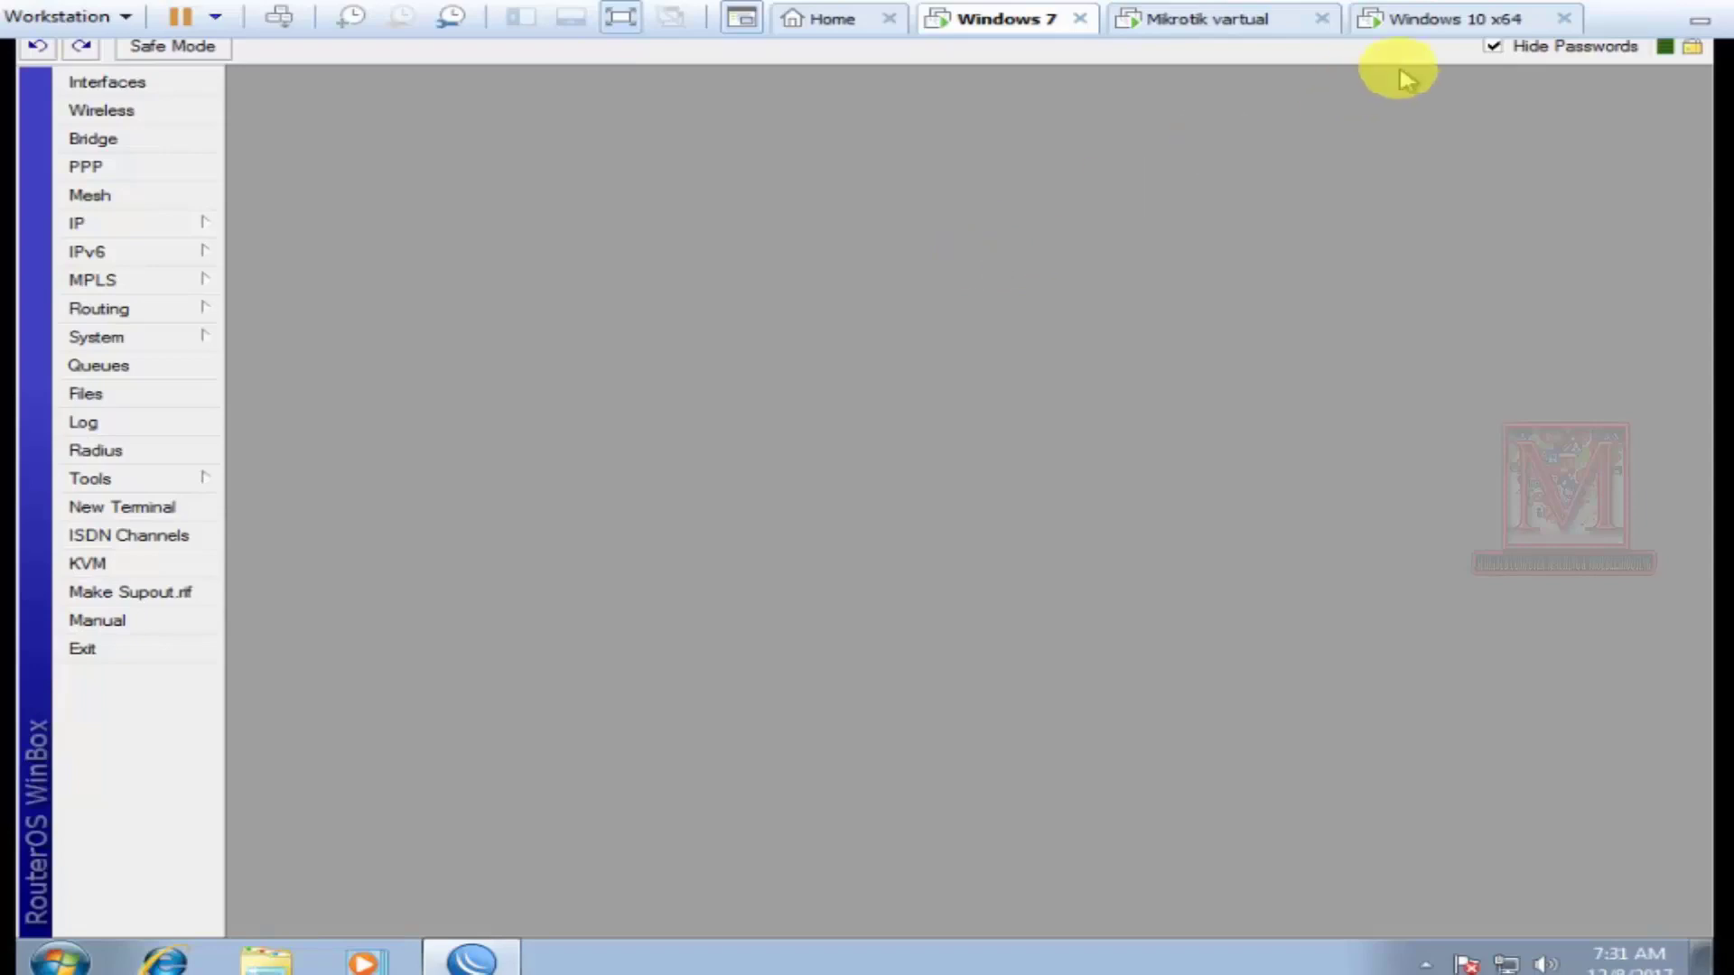
# Switch to the Windows 10 x64 virtual machine and check the IPv4 address in Ethernet0's connection details, closing the network windows when done
pyautogui.click(1405, 19)
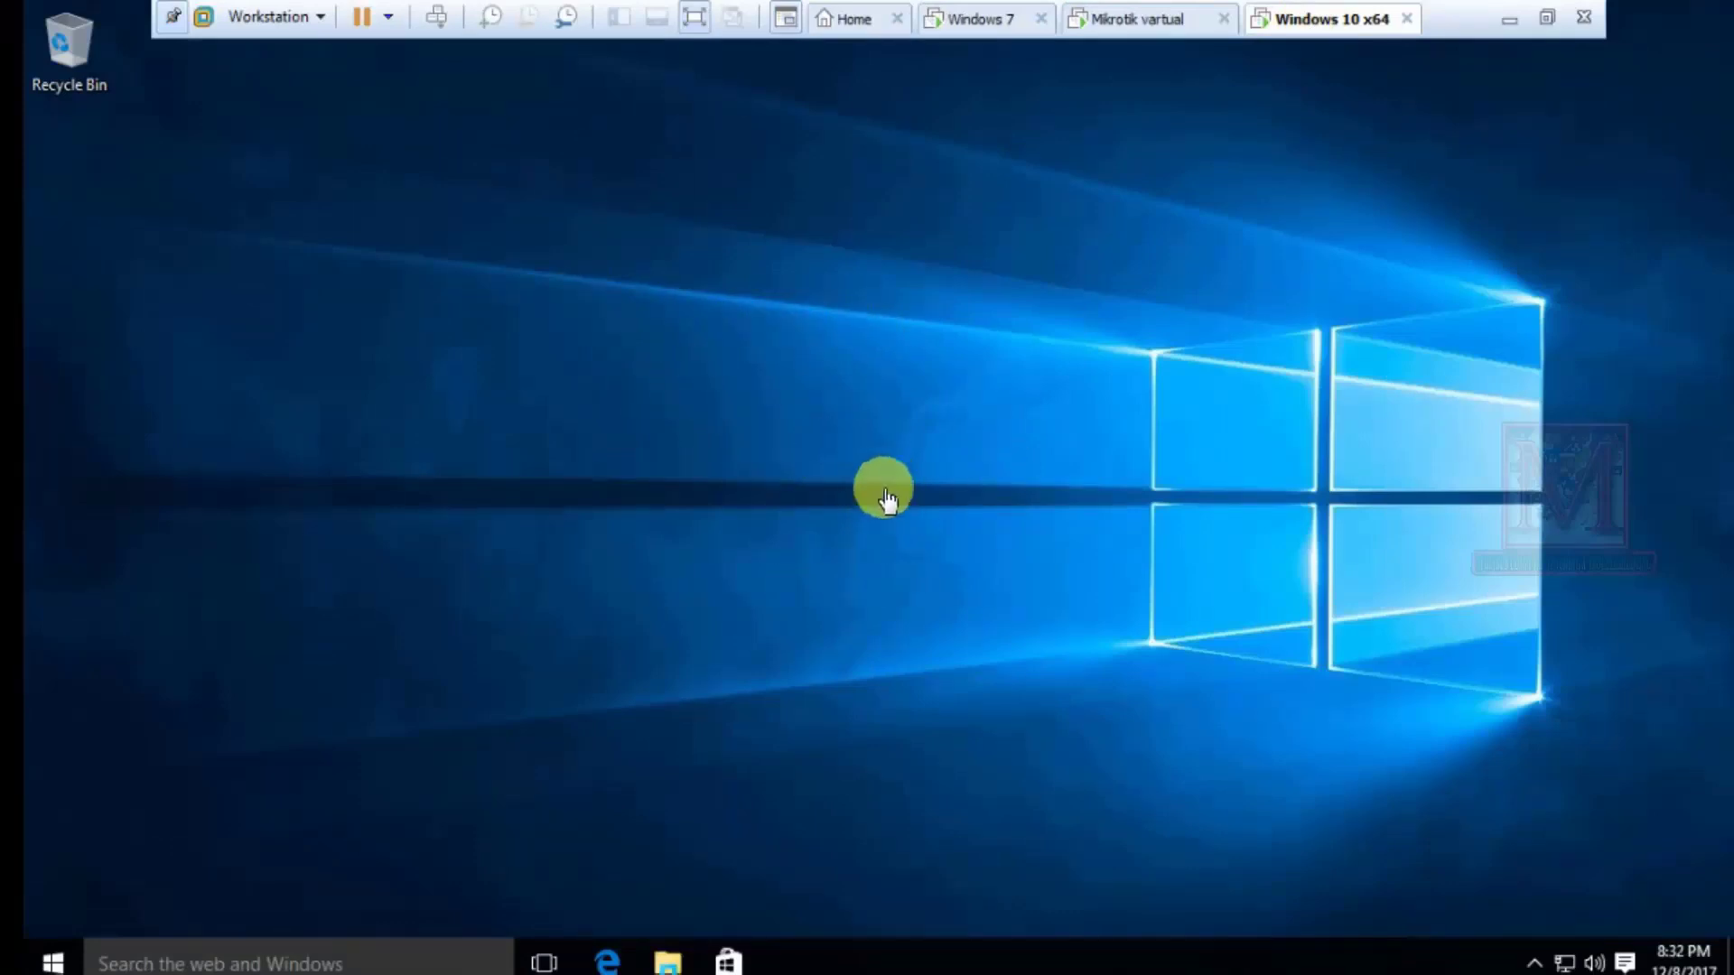
pyautogui.rightClick(1565, 964)
pyautogui.click(1562, 937)
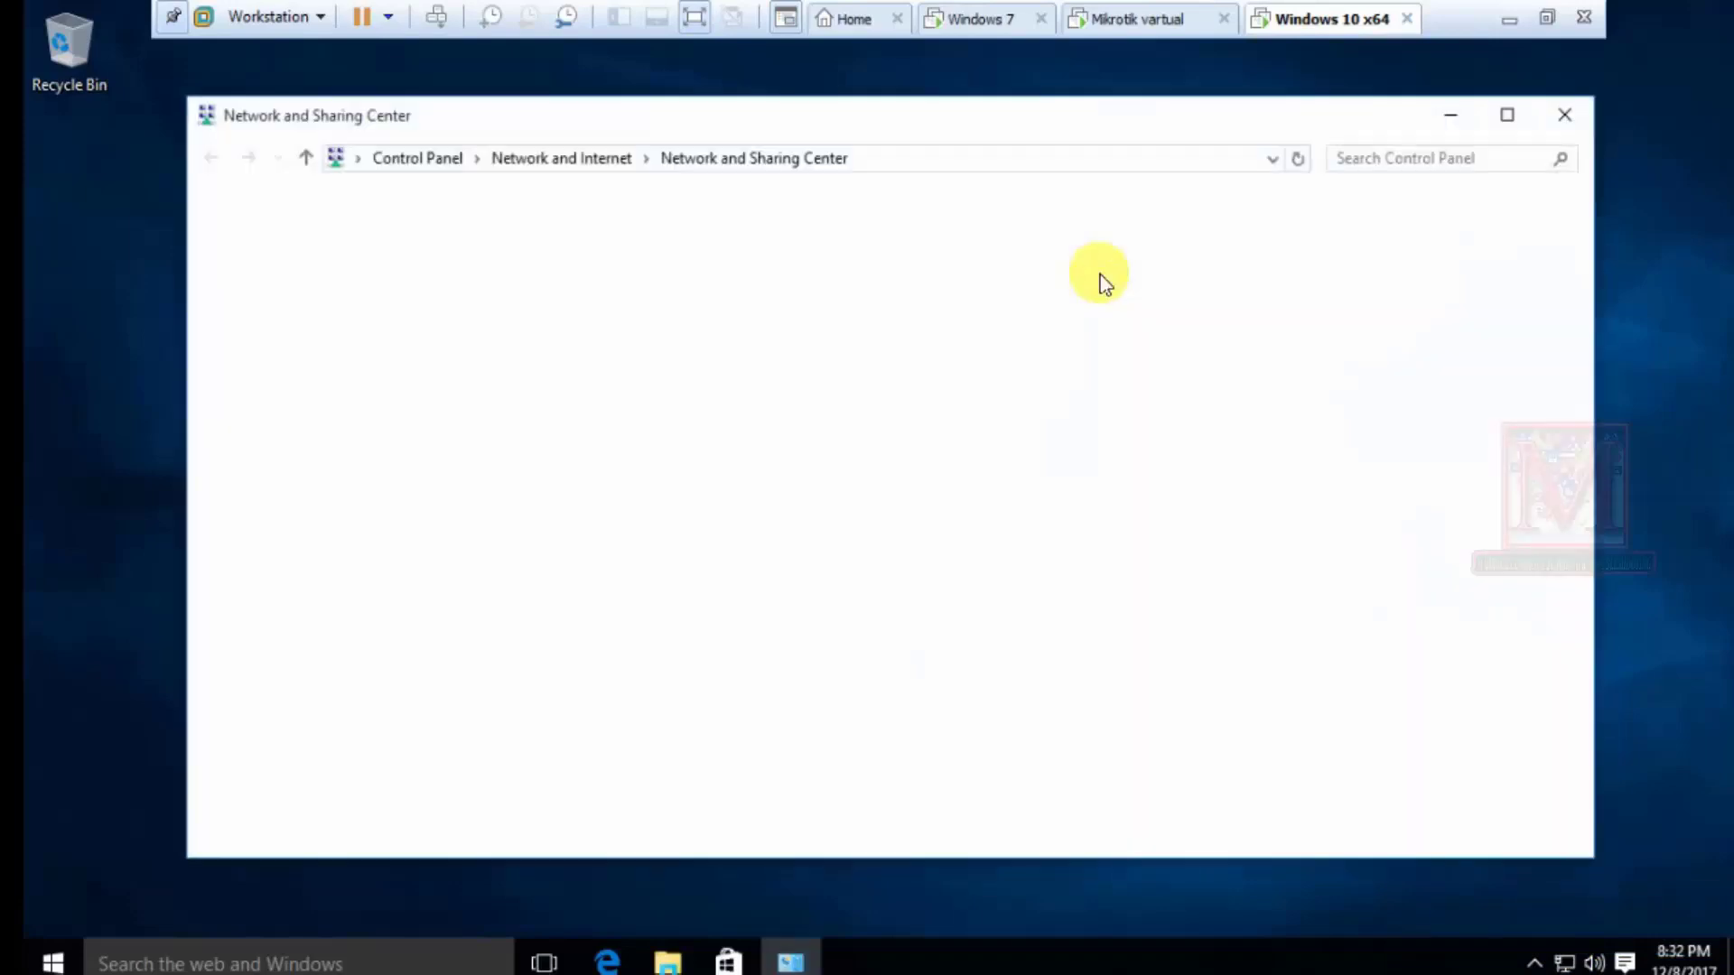
pyautogui.click(1005, 311)
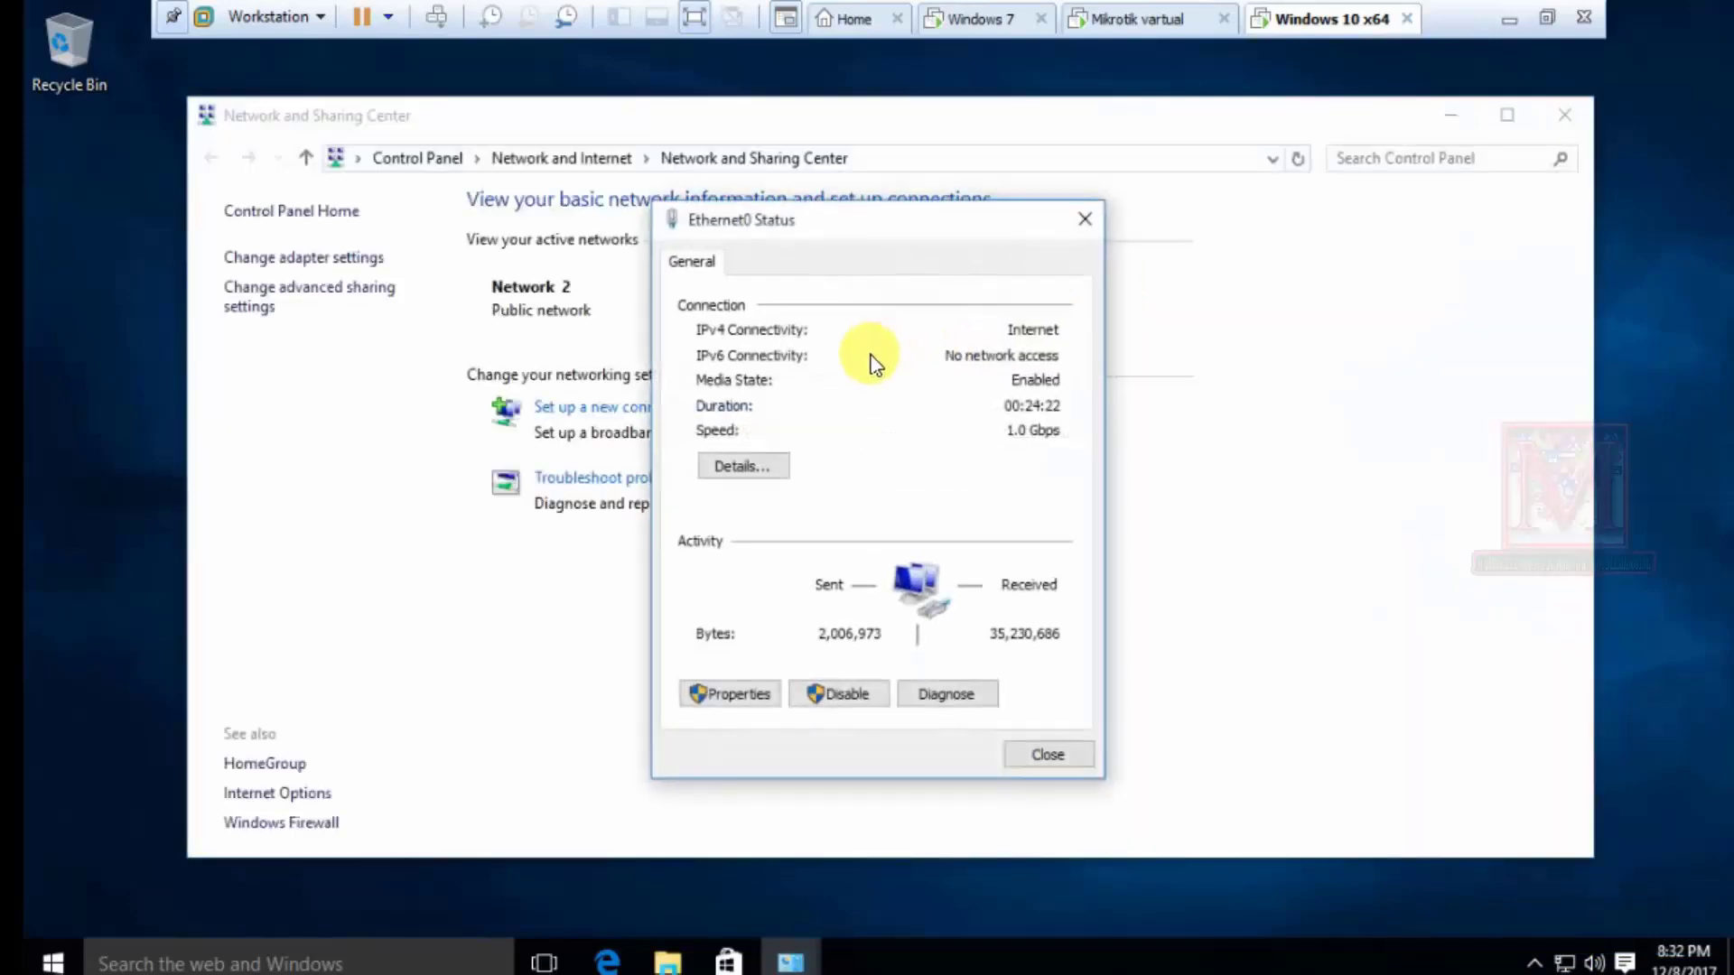
pyautogui.click(736, 463)
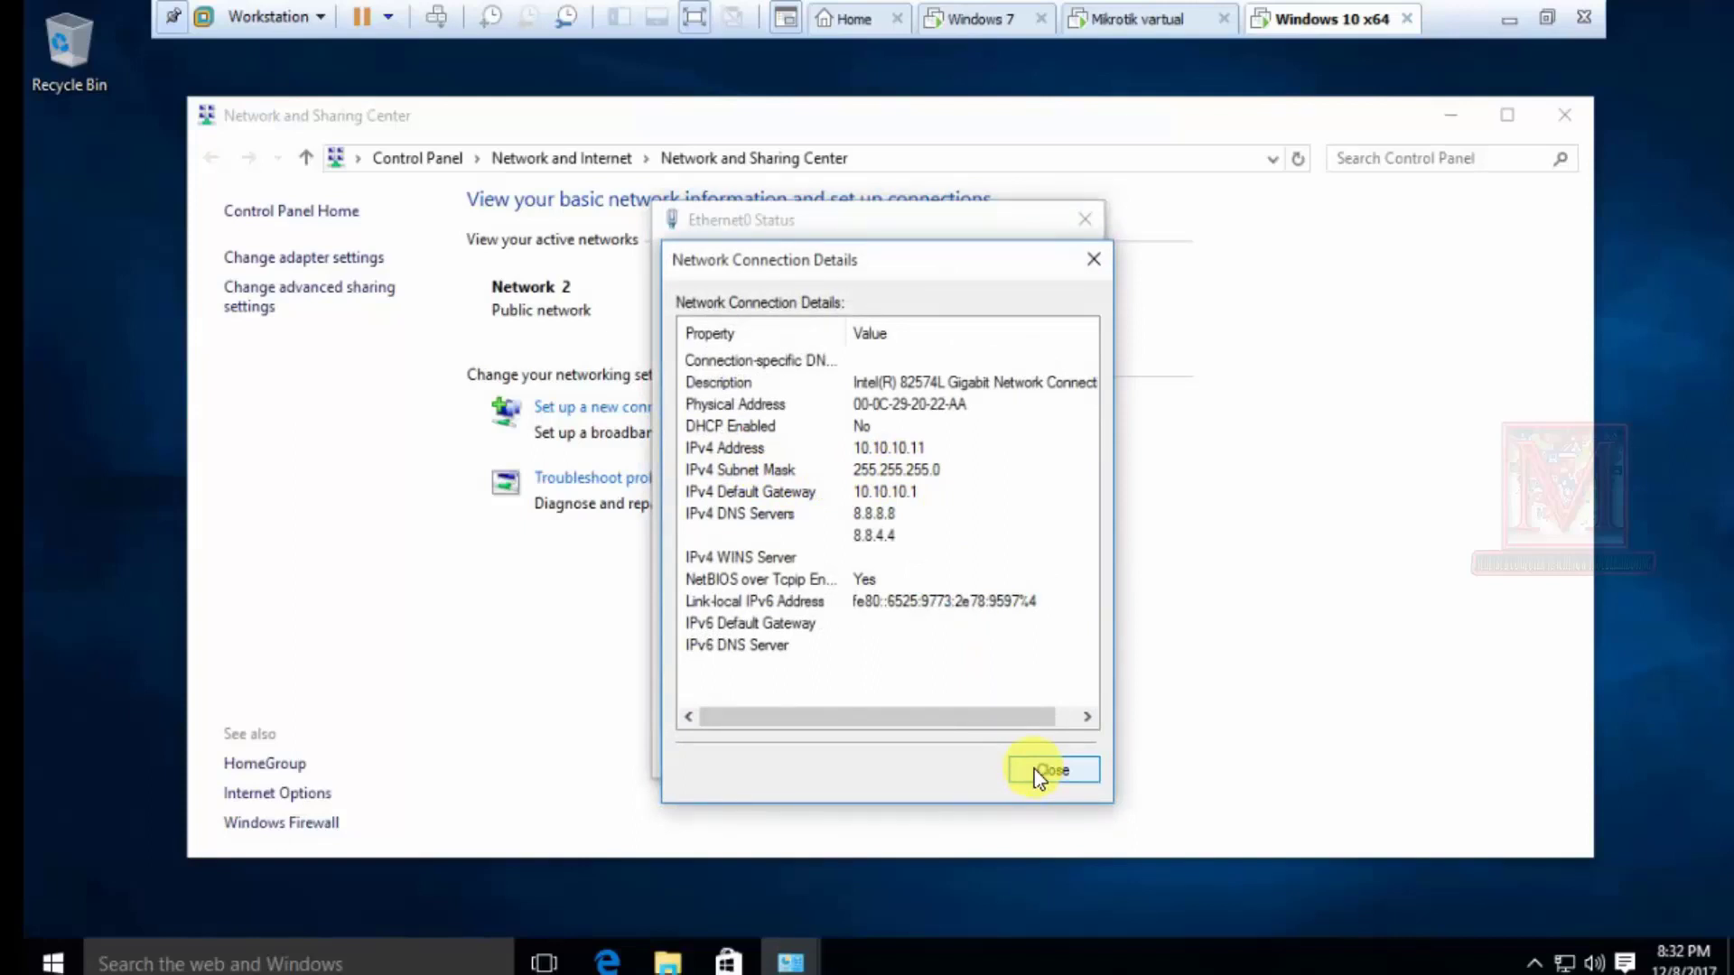
pyautogui.click(1038, 773)
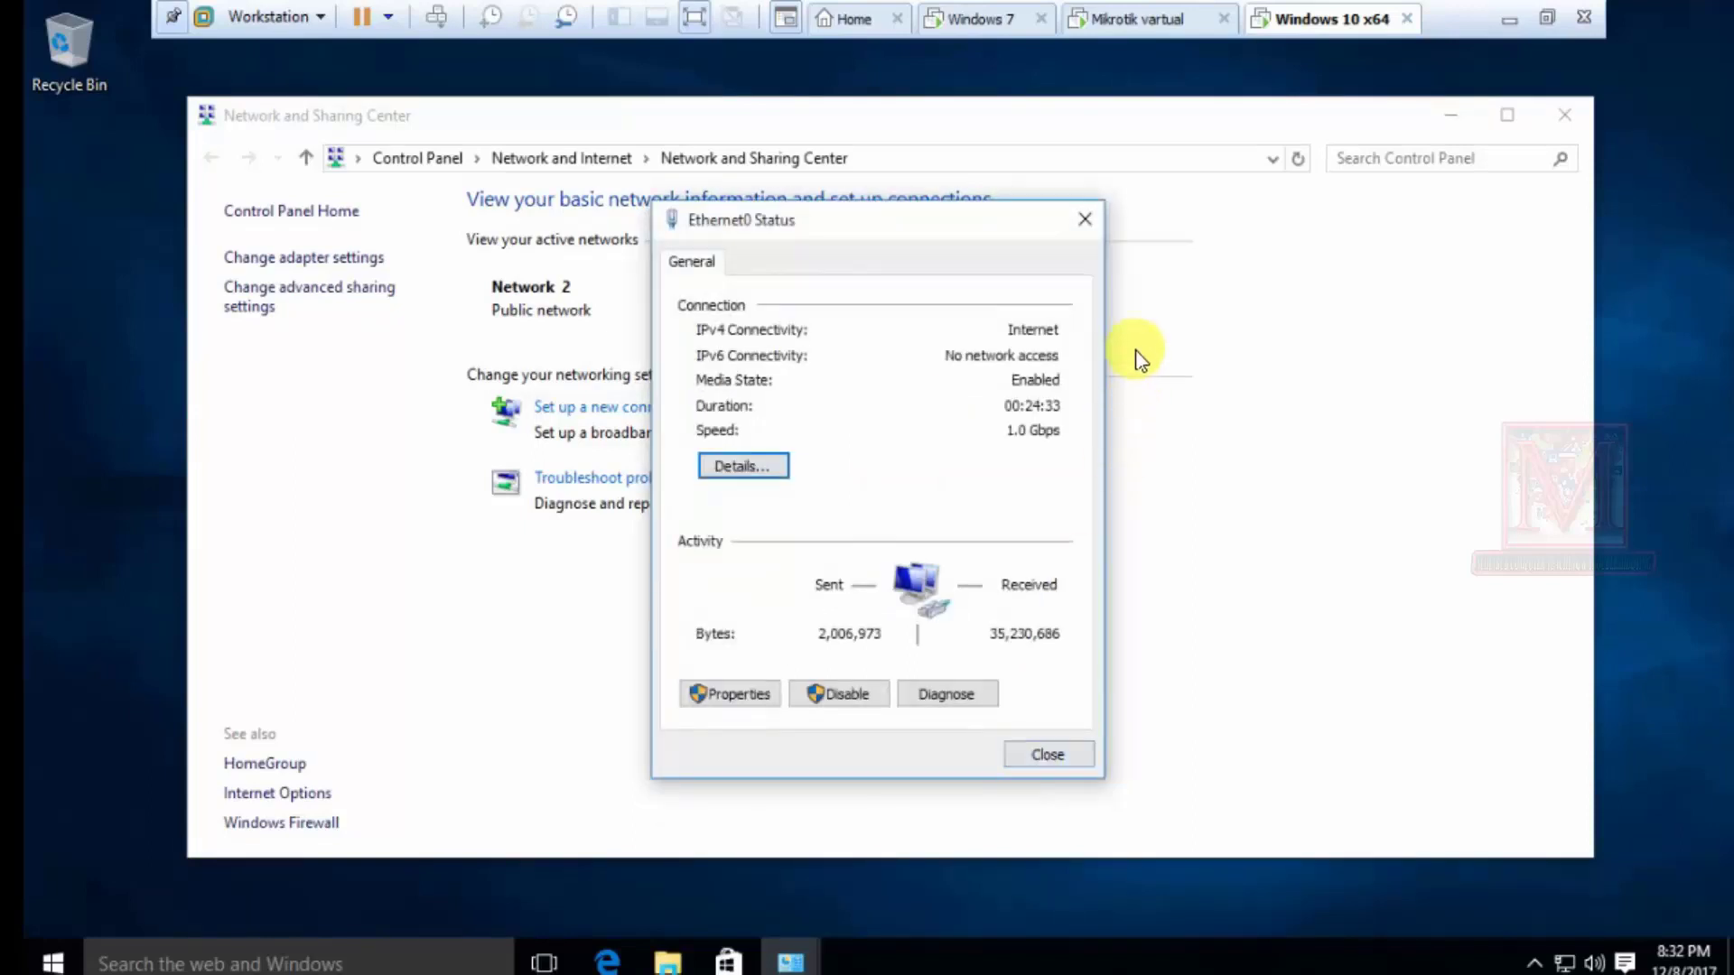
pyautogui.click(1085, 220)
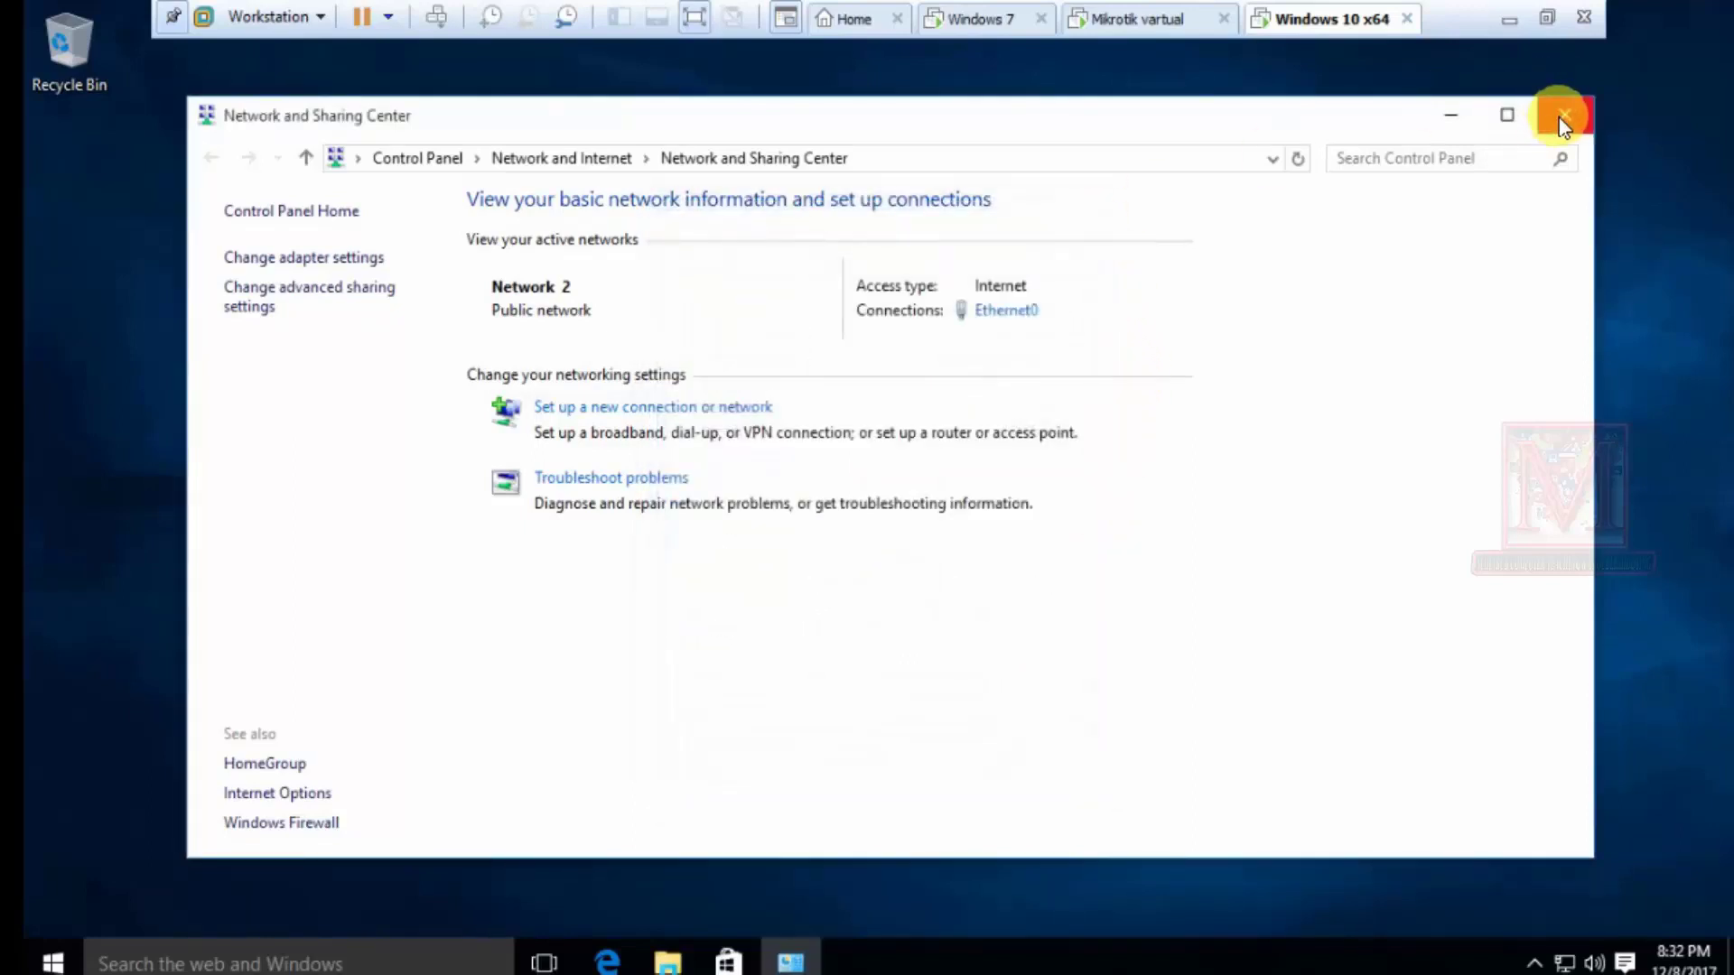
pyautogui.click(1562, 115)
# Return to WinBox in the Windows 7 virtual machine and start a simple queue named IT_officer with target address 10.10.10.11
pyautogui.click(980, 19)
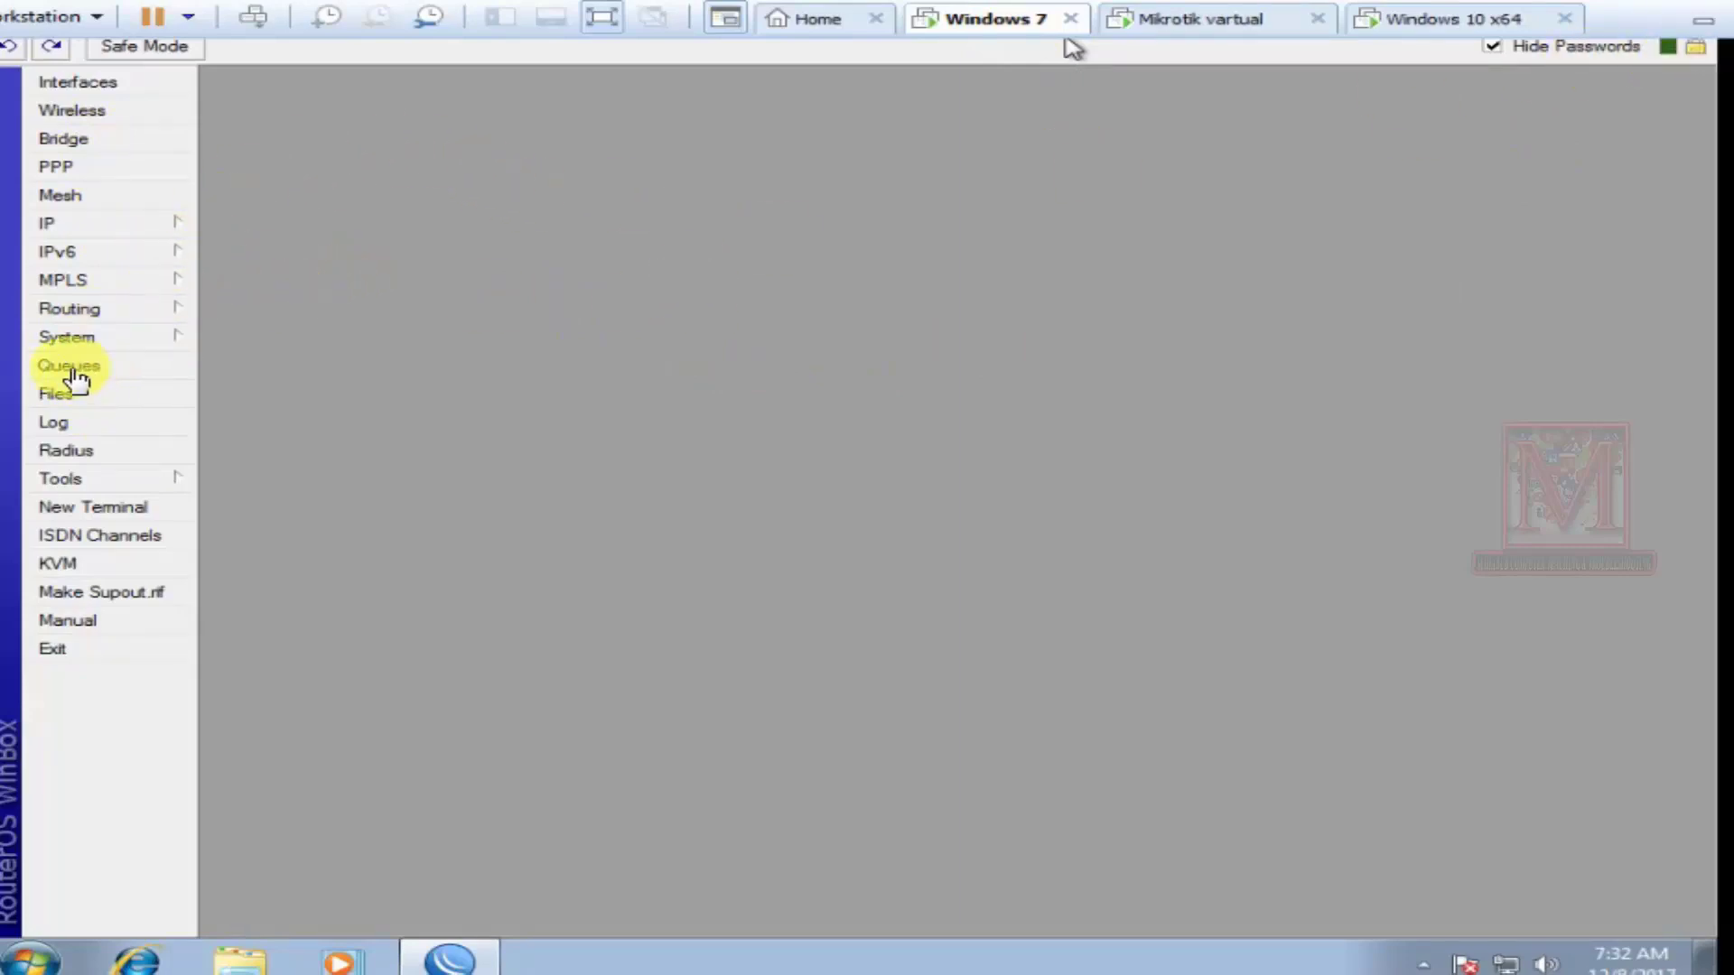
pyautogui.click(1460, 27)
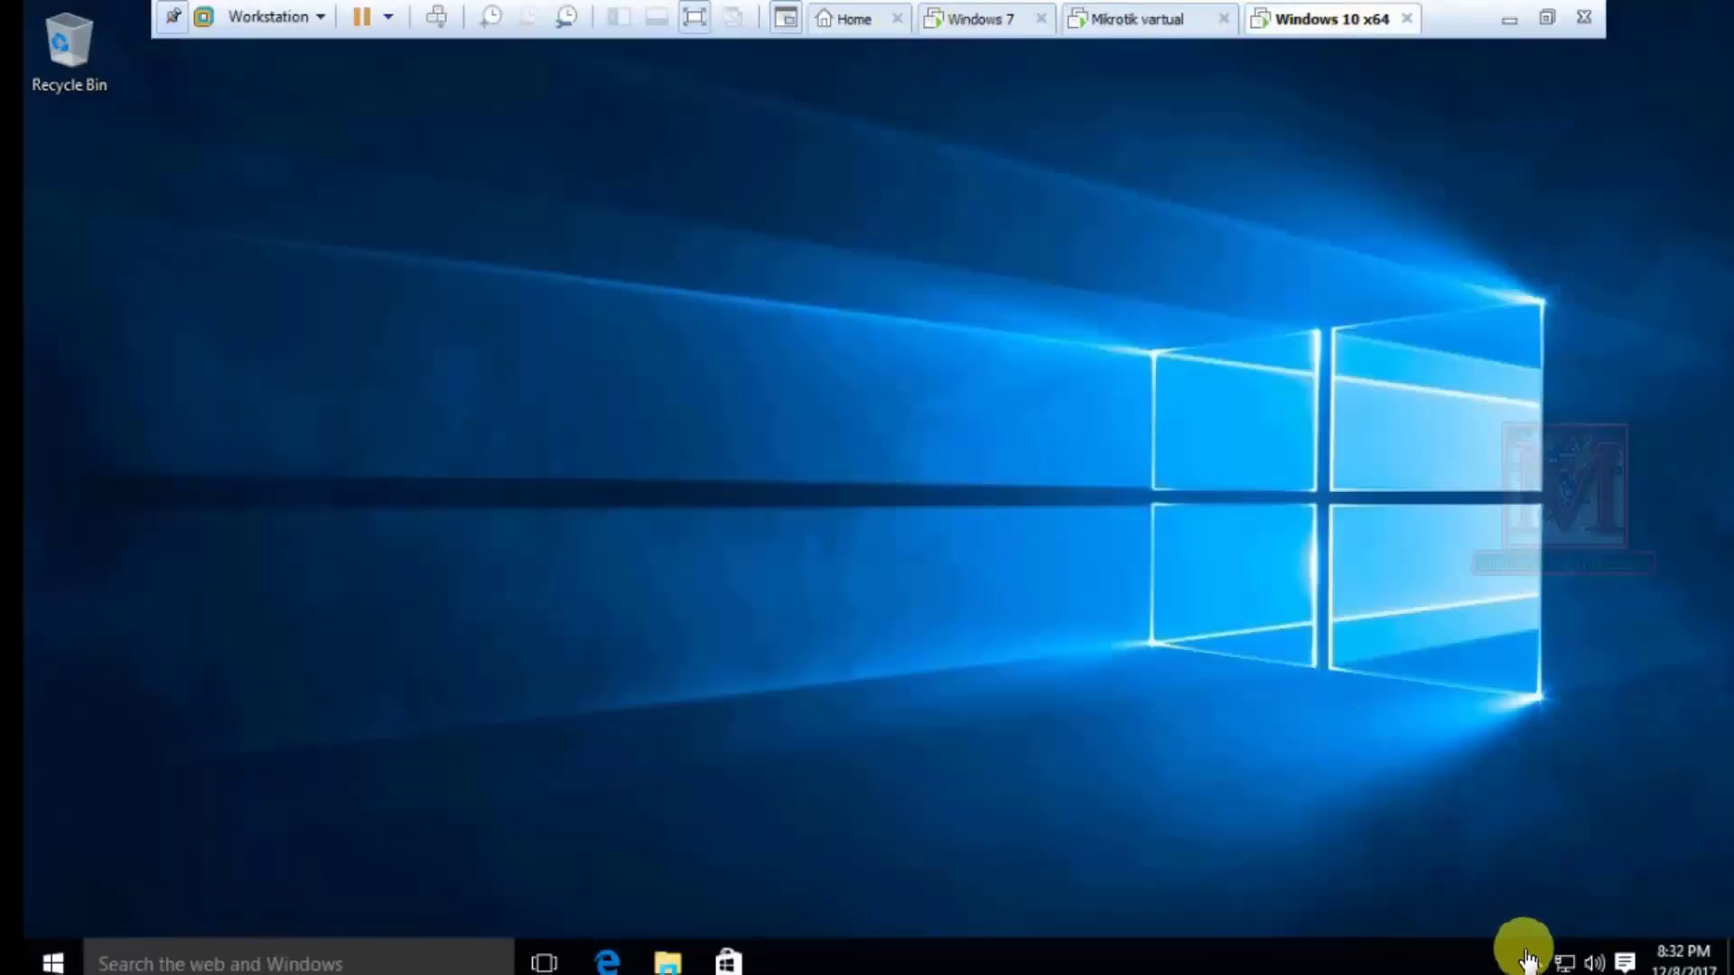
pyautogui.click(971, 22)
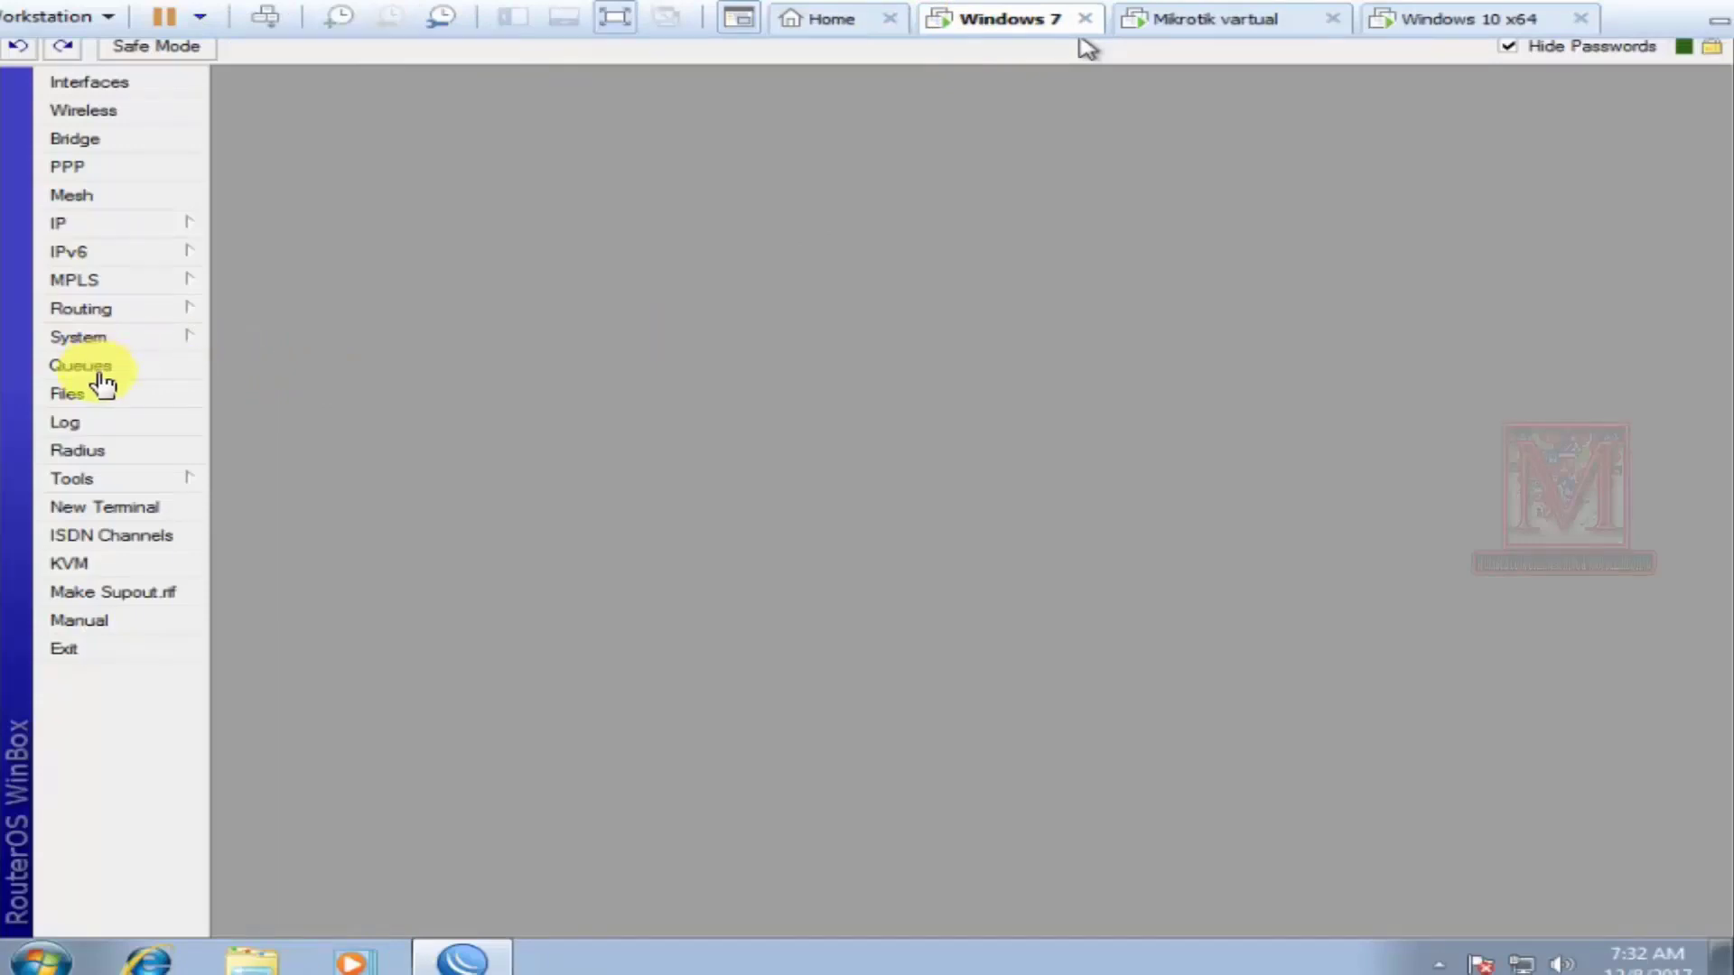
pyautogui.click(305, 276)
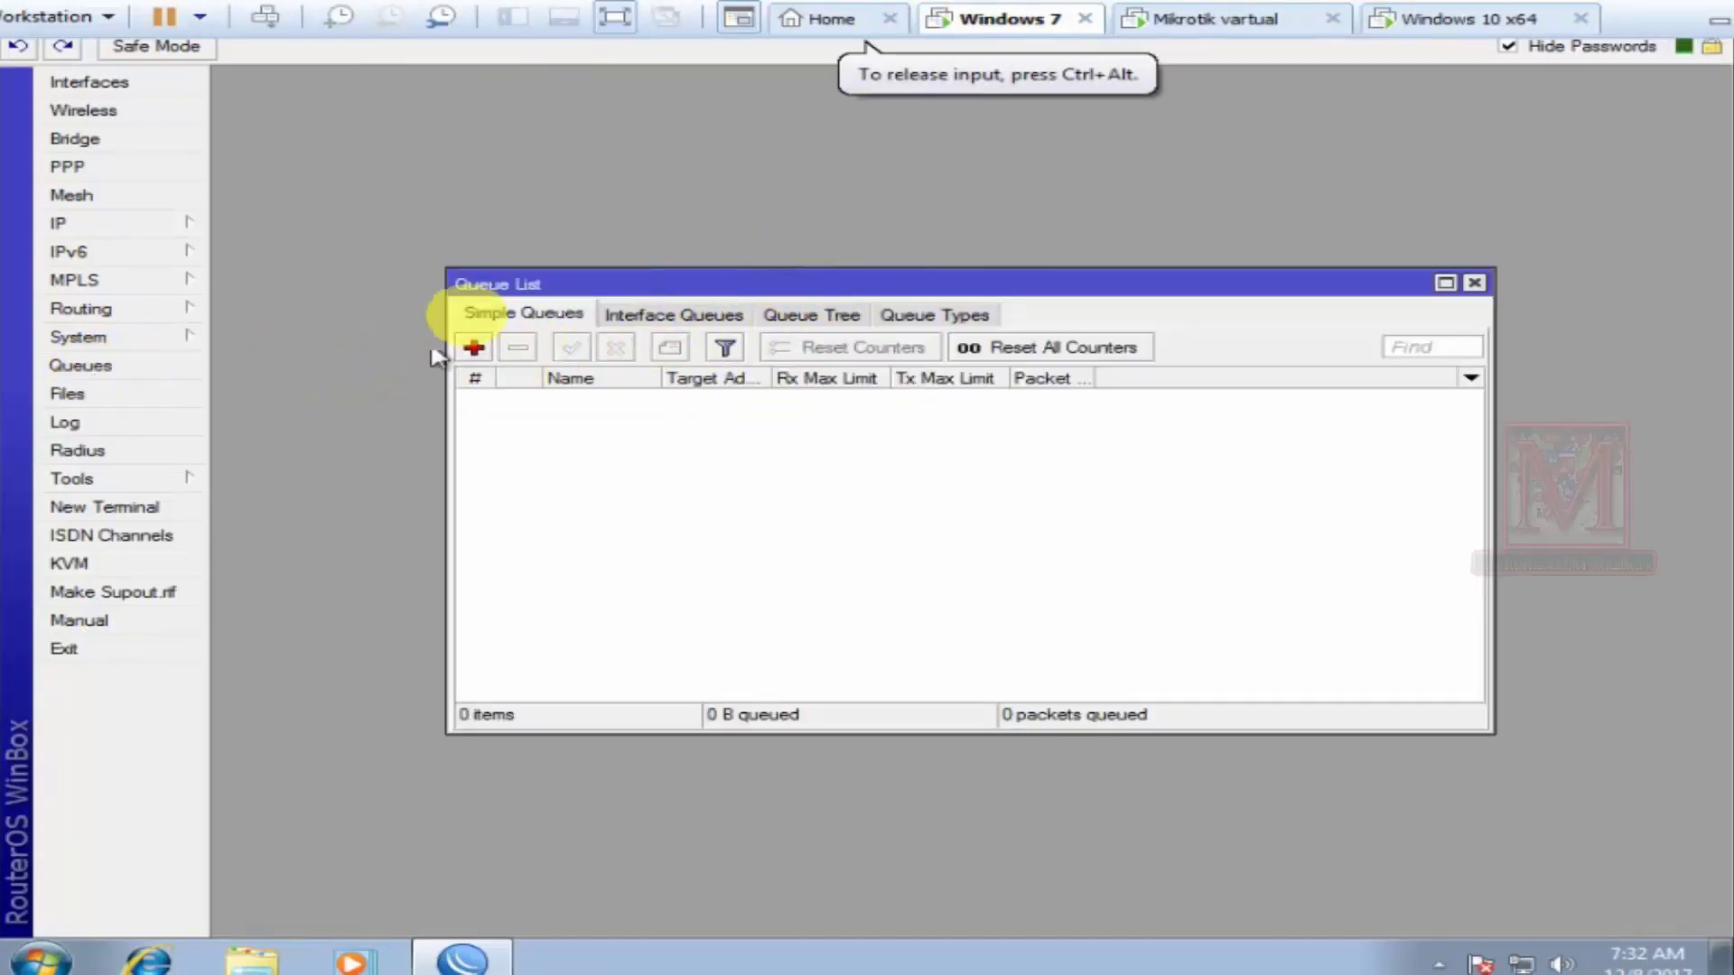
pyautogui.click(474, 349)
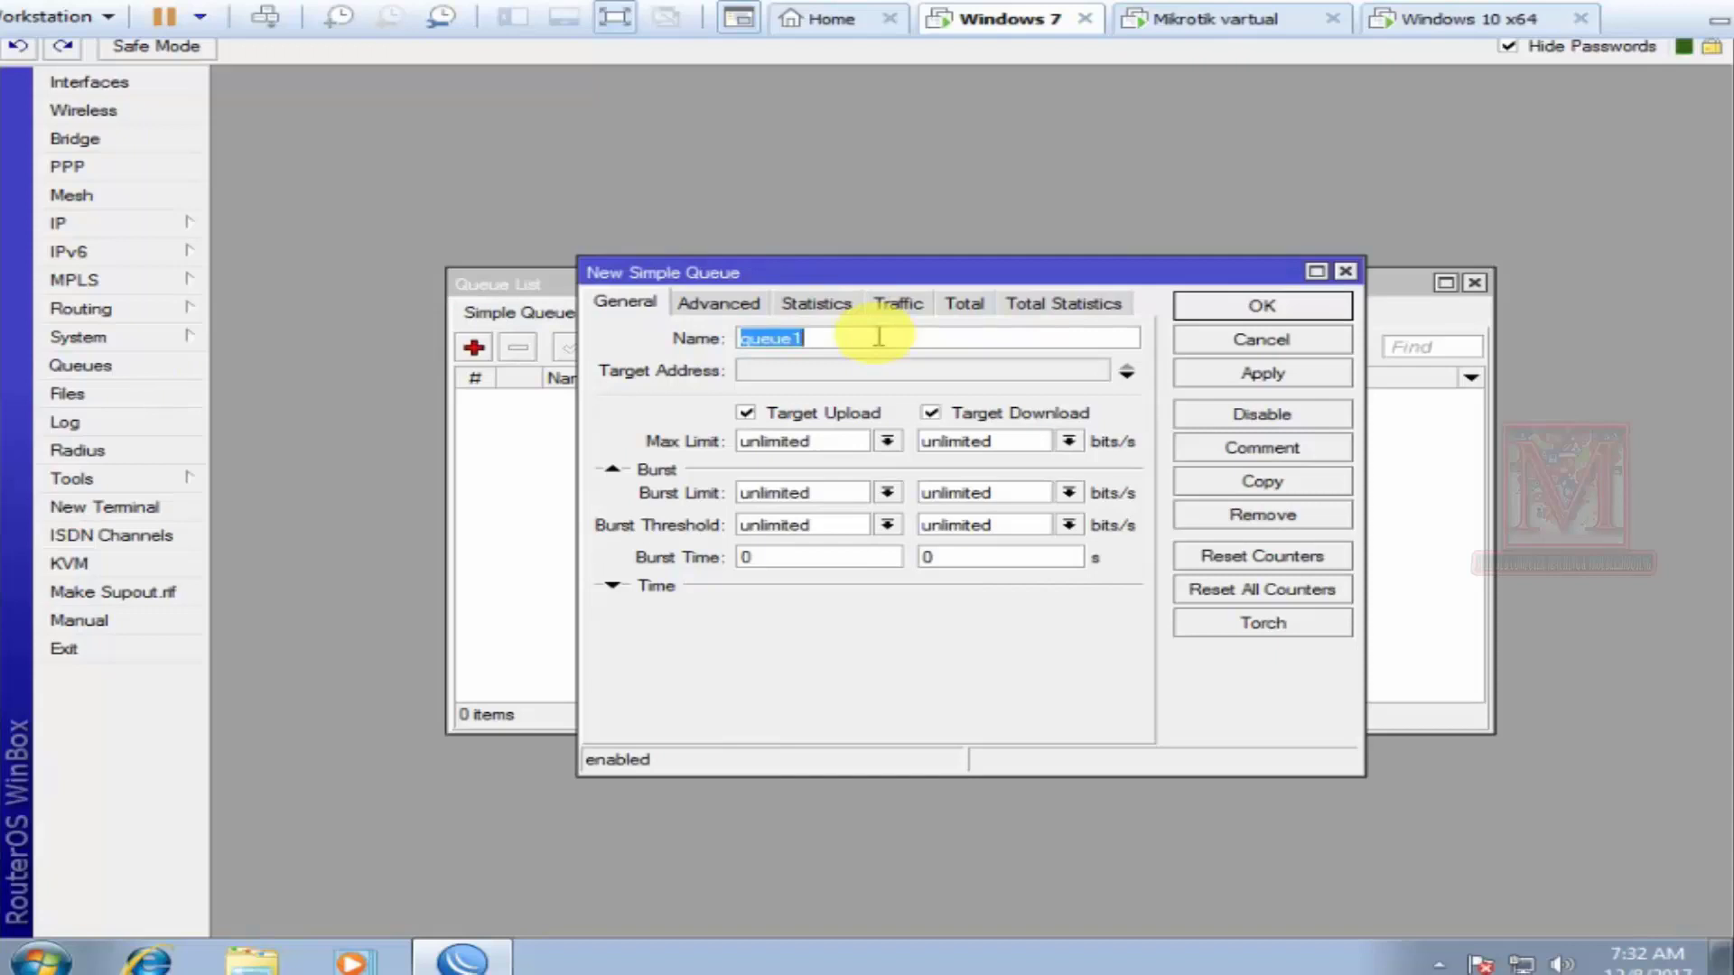
pyautogui.write('l')
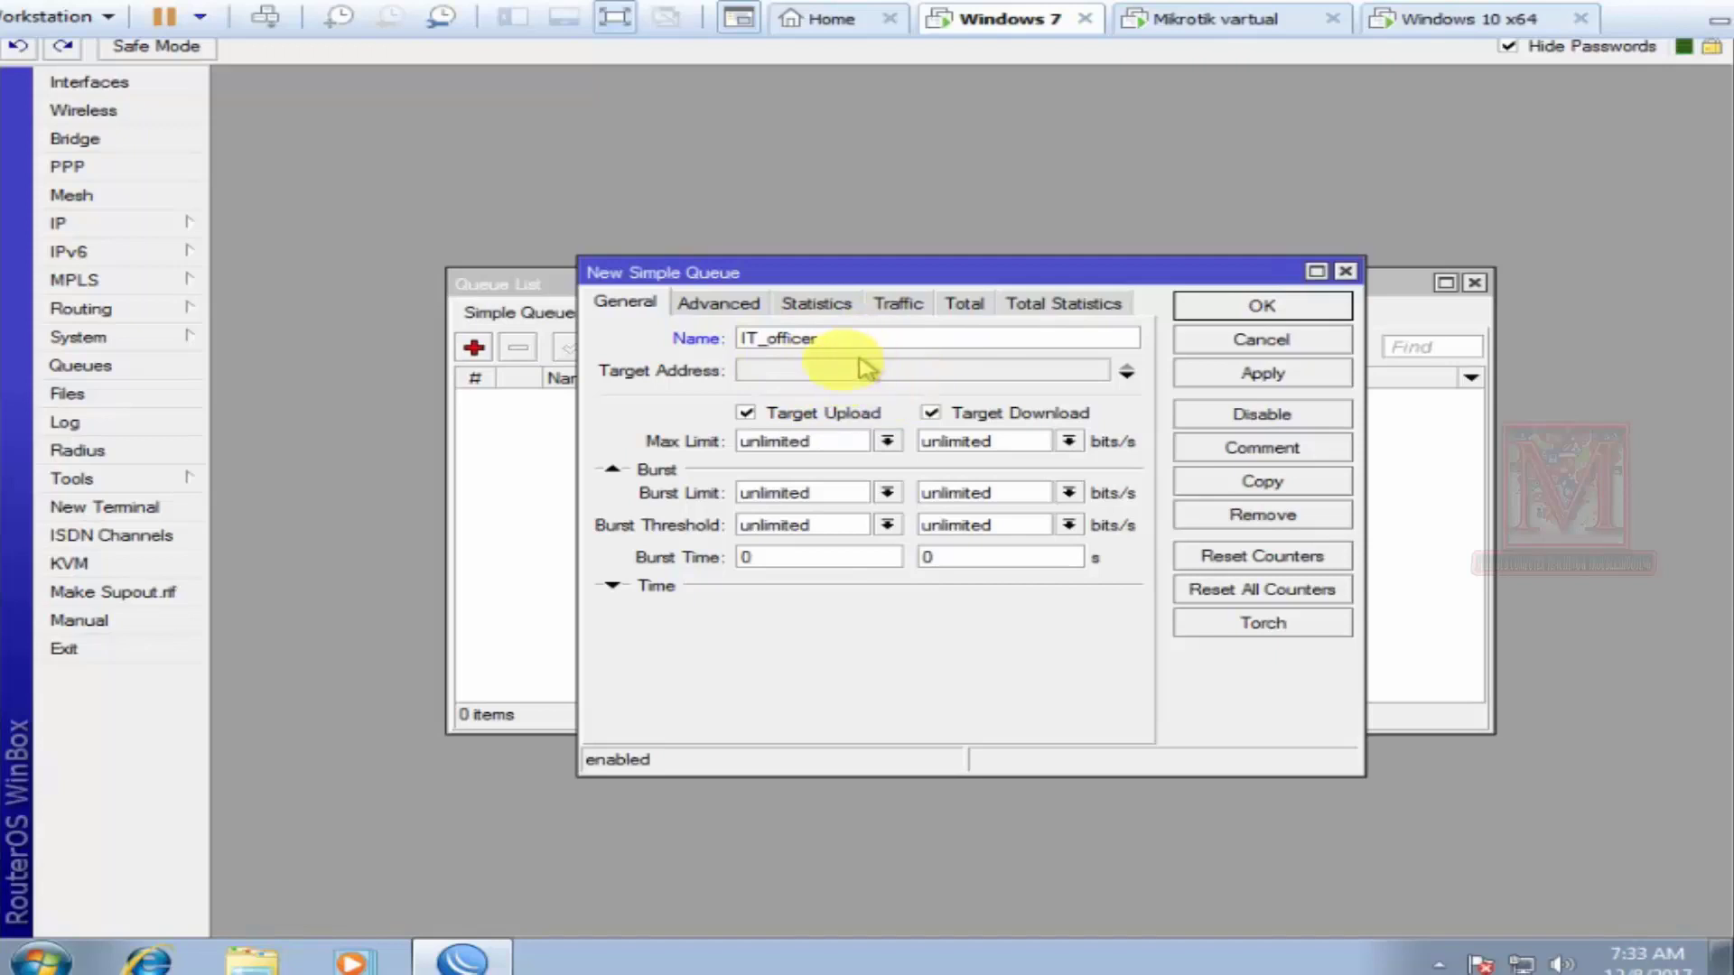
pyautogui.click(794, 371)
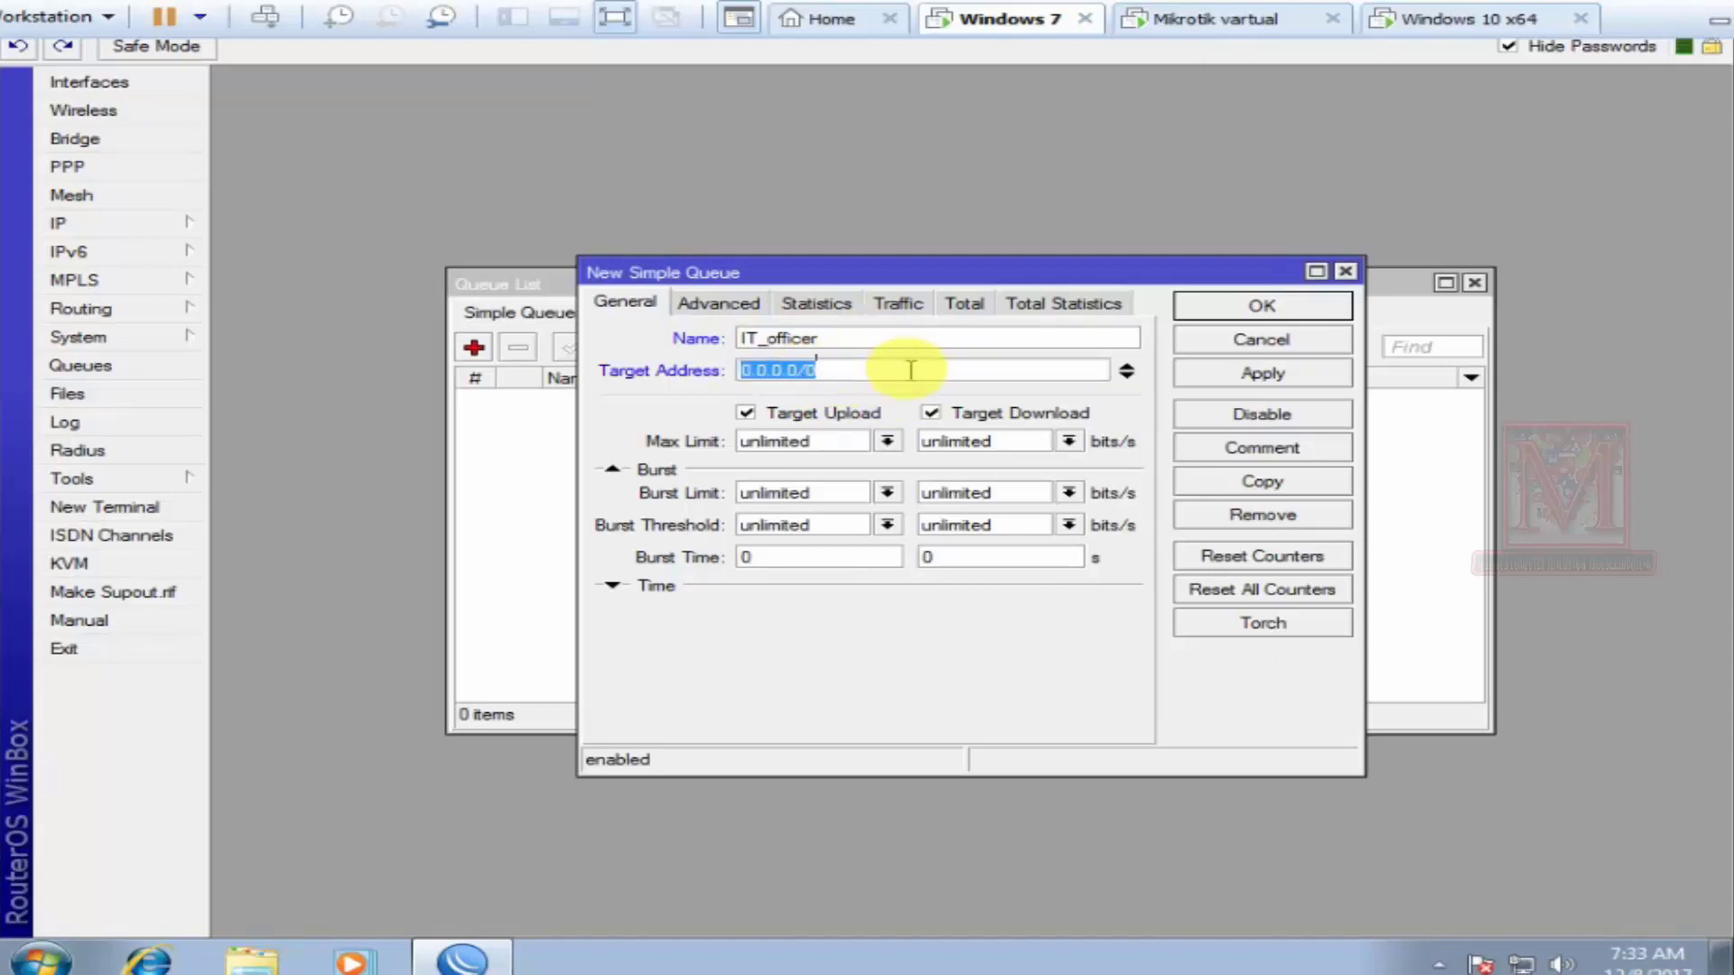
pyautogui.write('10')
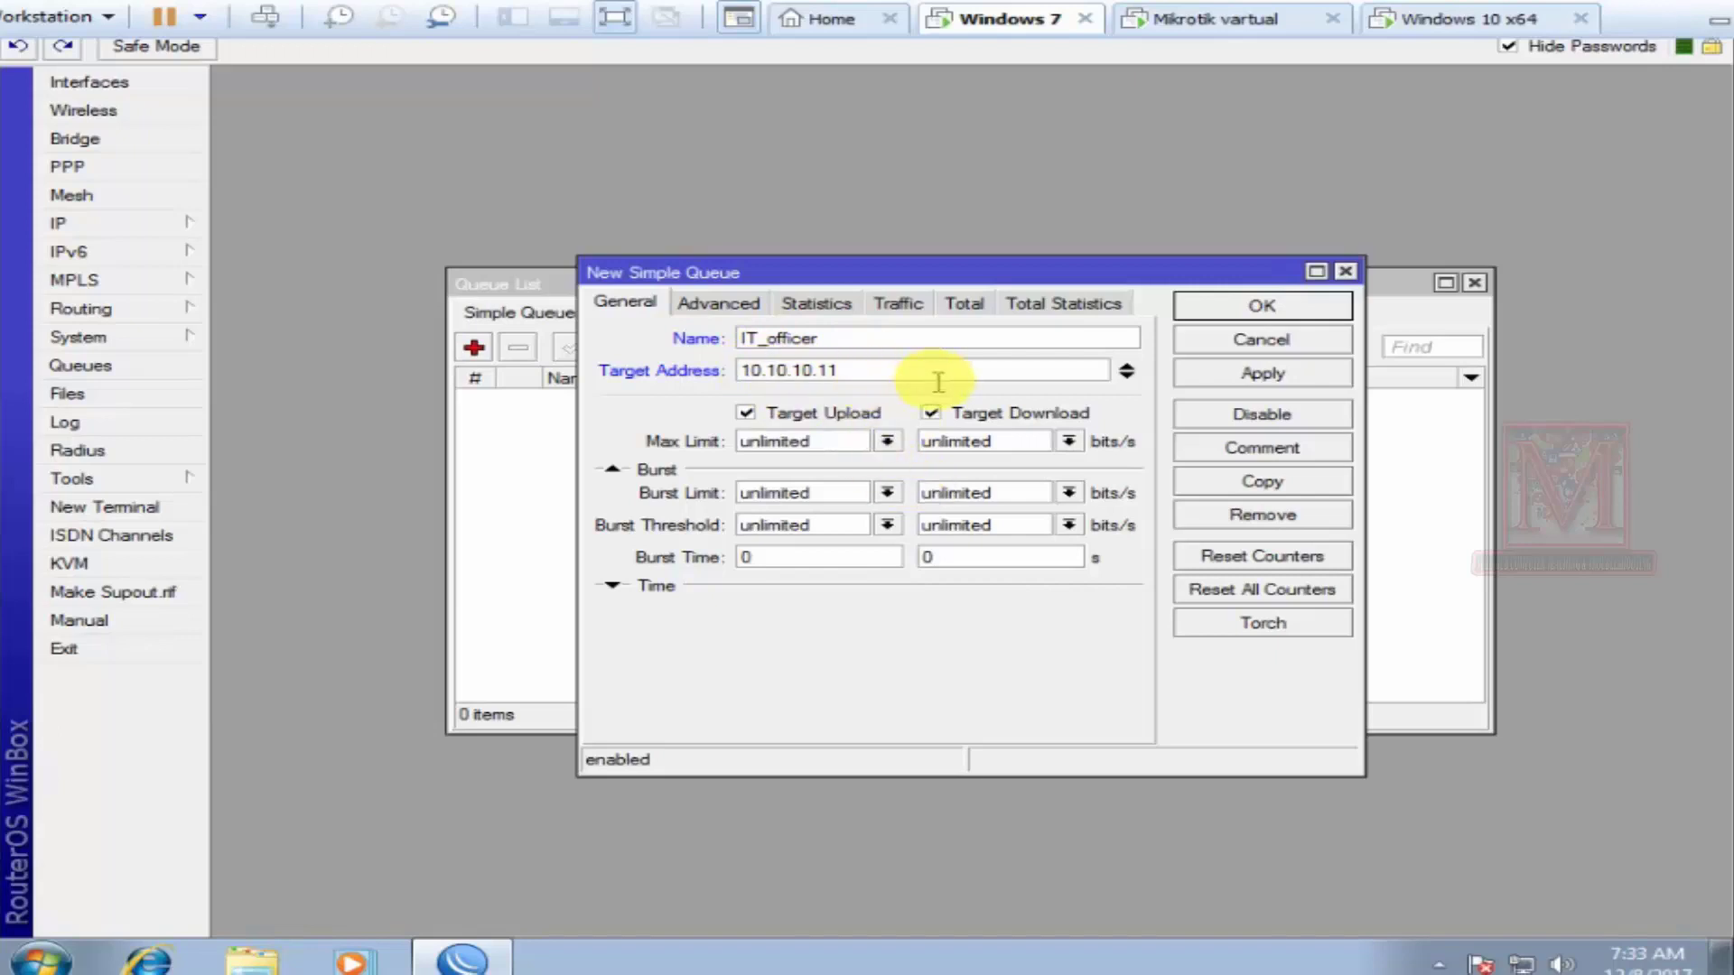
# Set the queue's max limit to 512k for target upload and 256k for target download, and save the queue
pyautogui.click(887, 442)
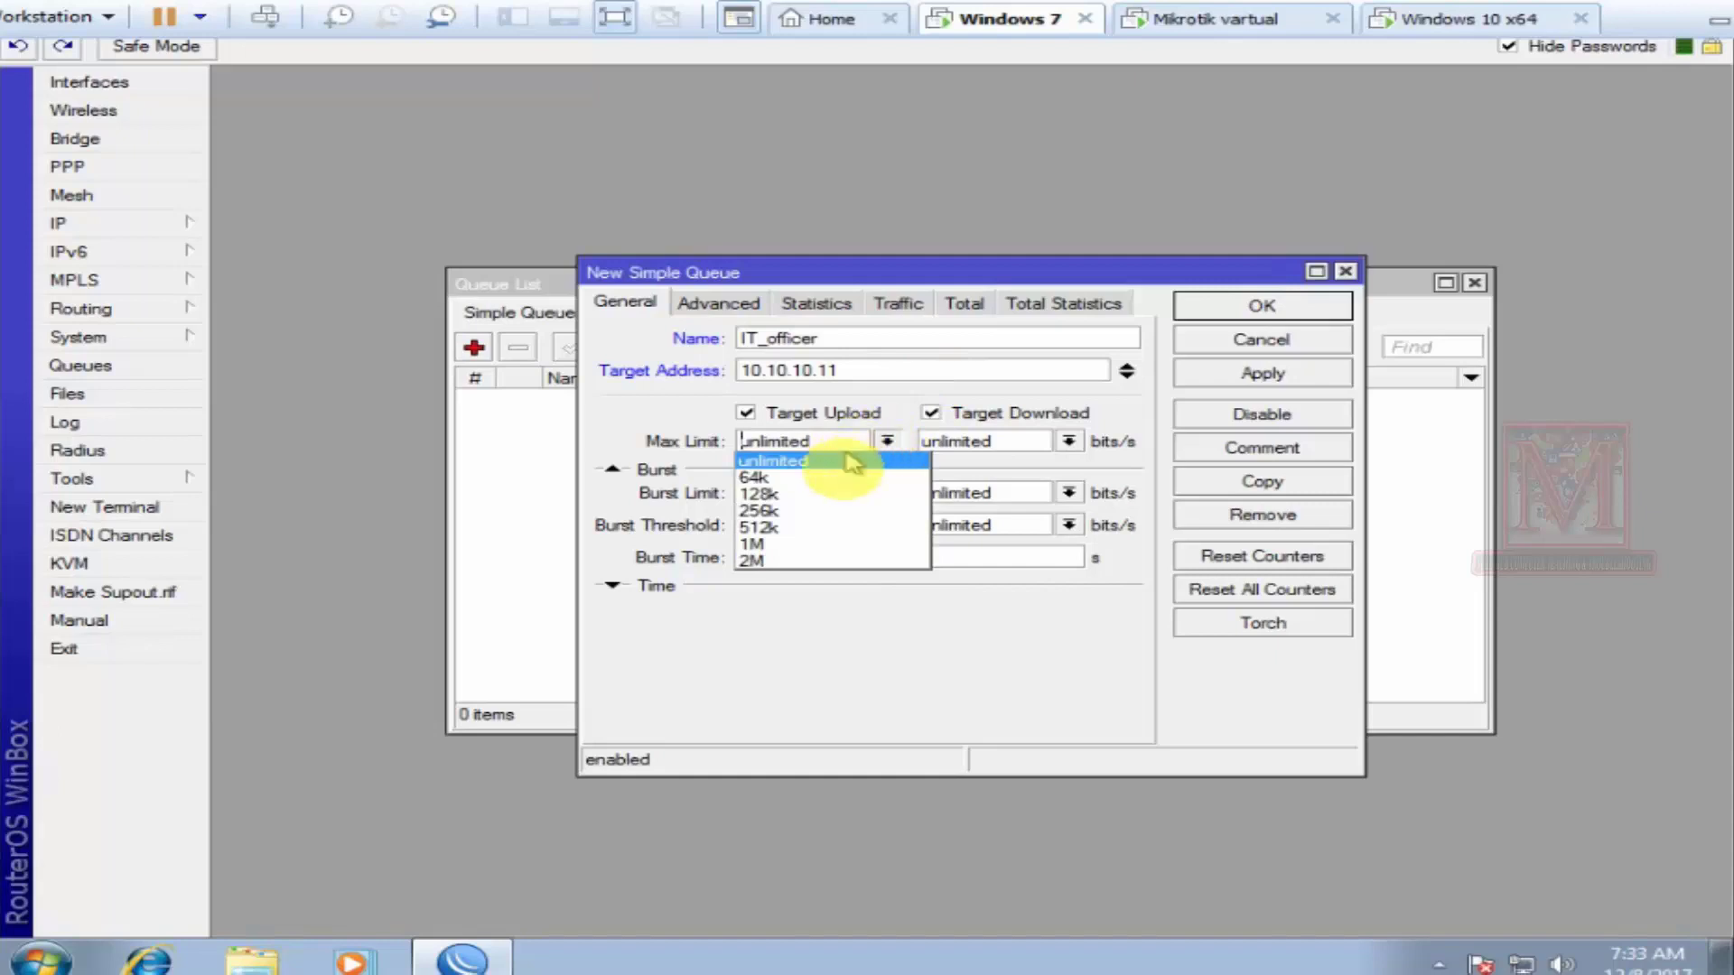
pyautogui.click(826, 526)
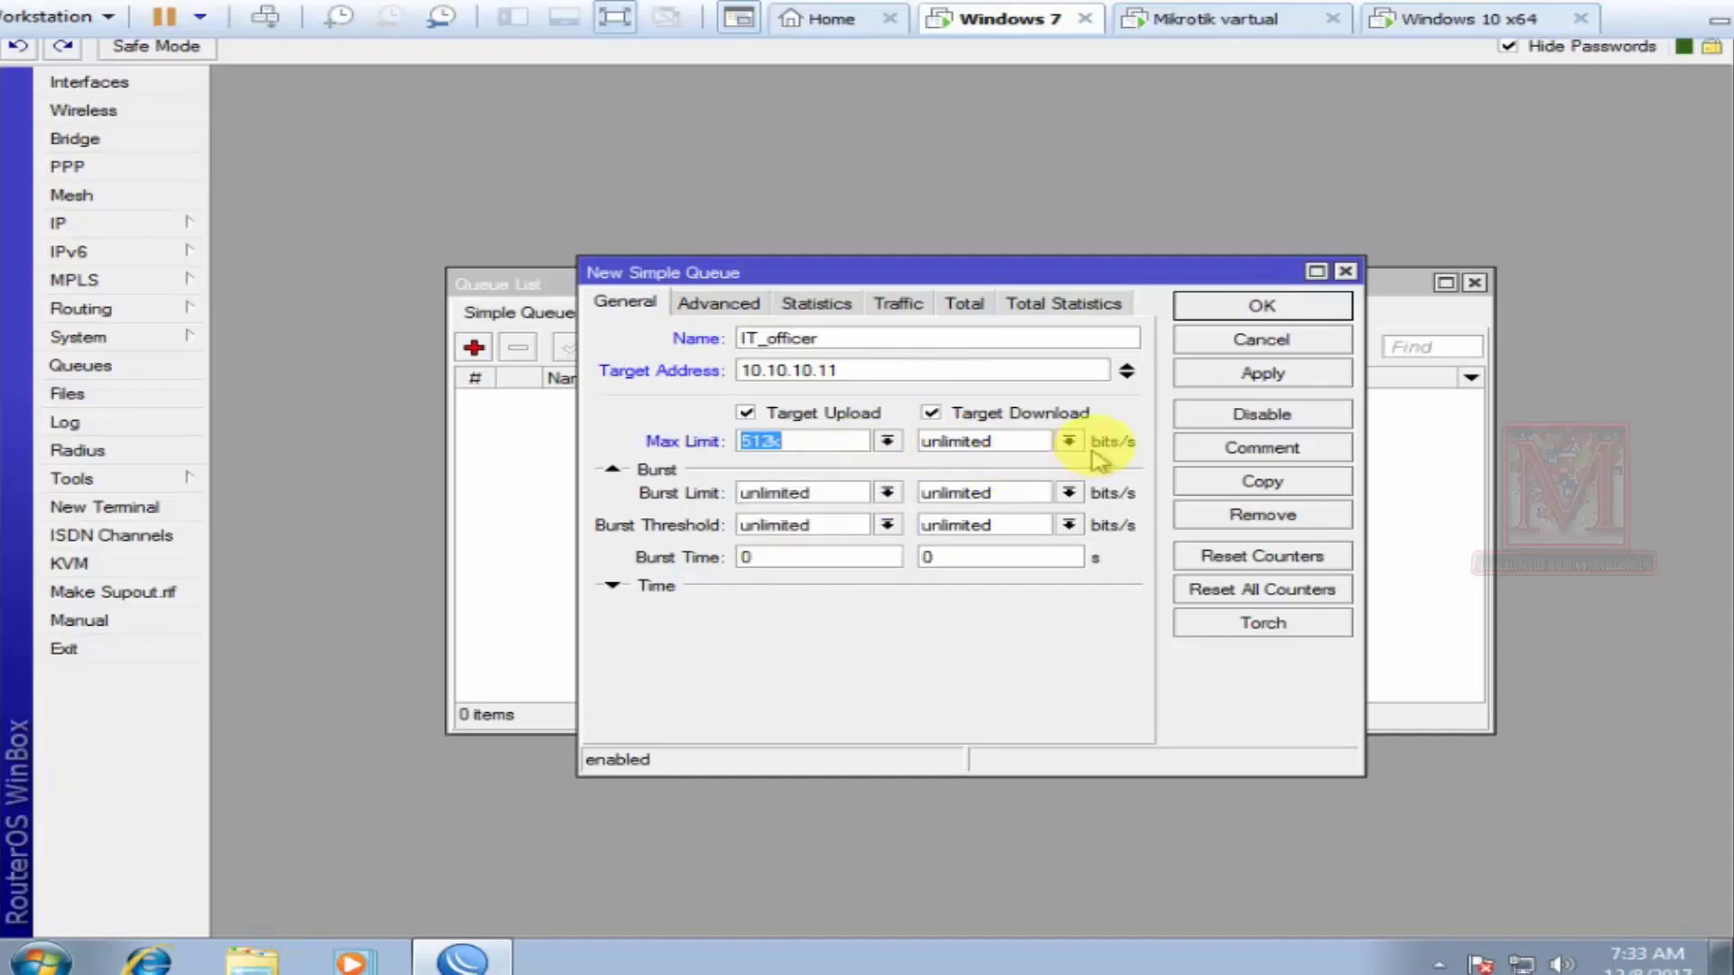
pyautogui.click(1069, 441)
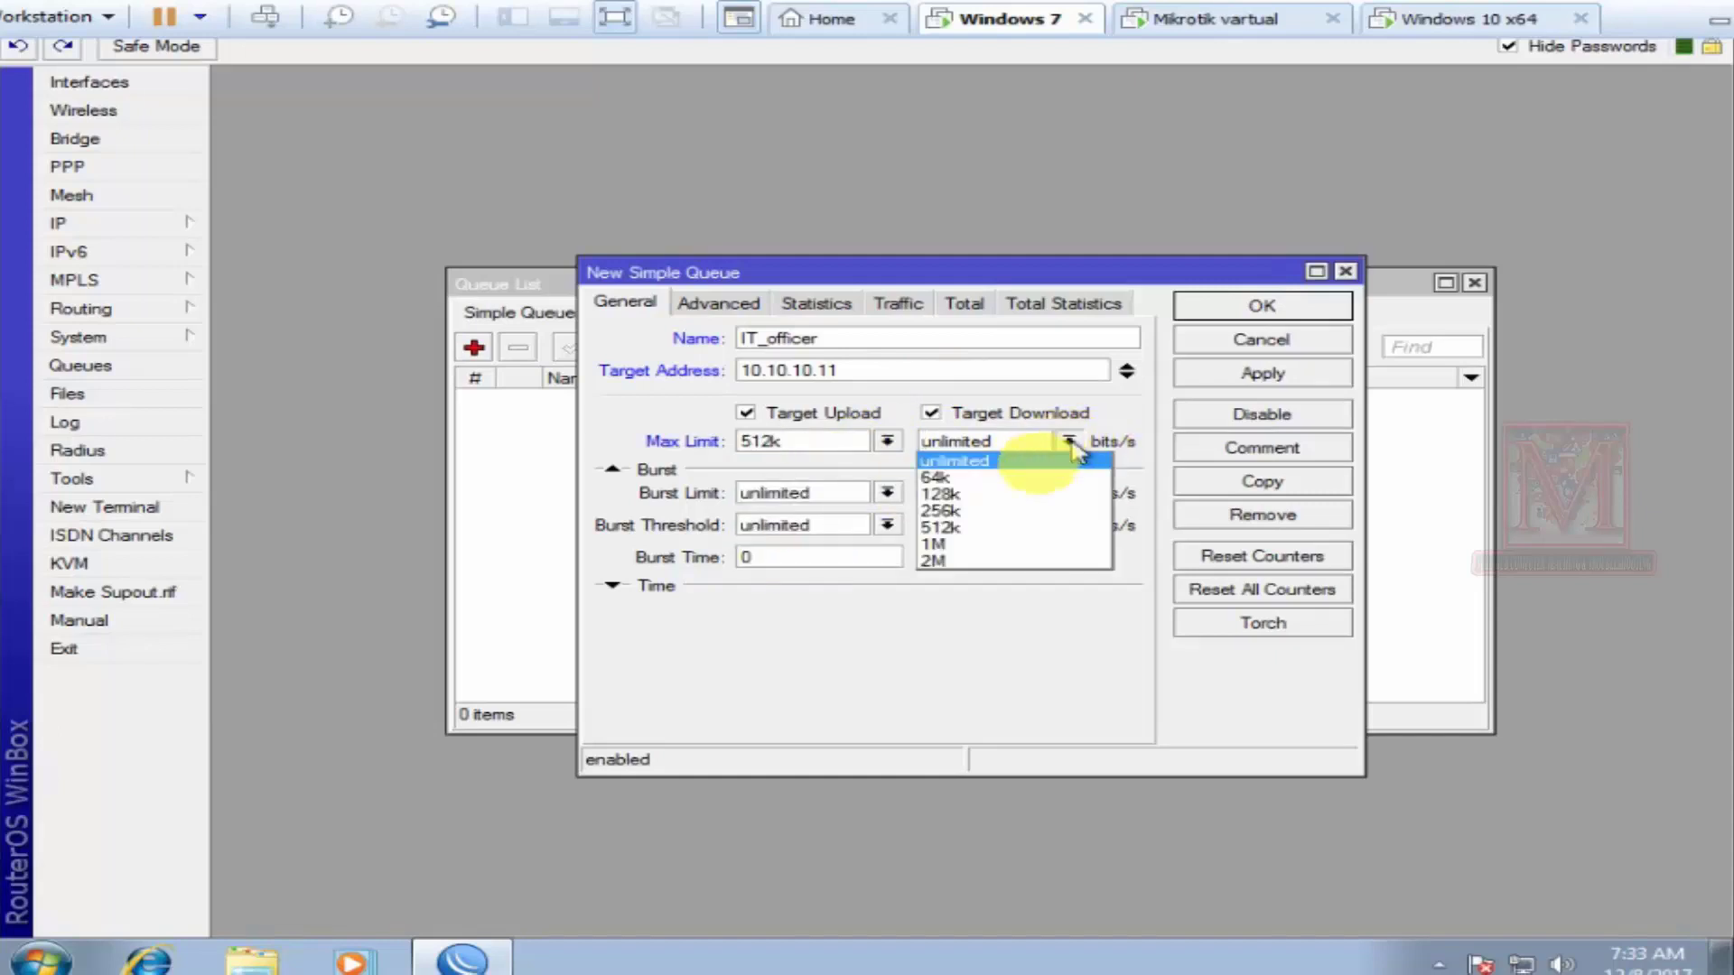
pyautogui.click(938, 511)
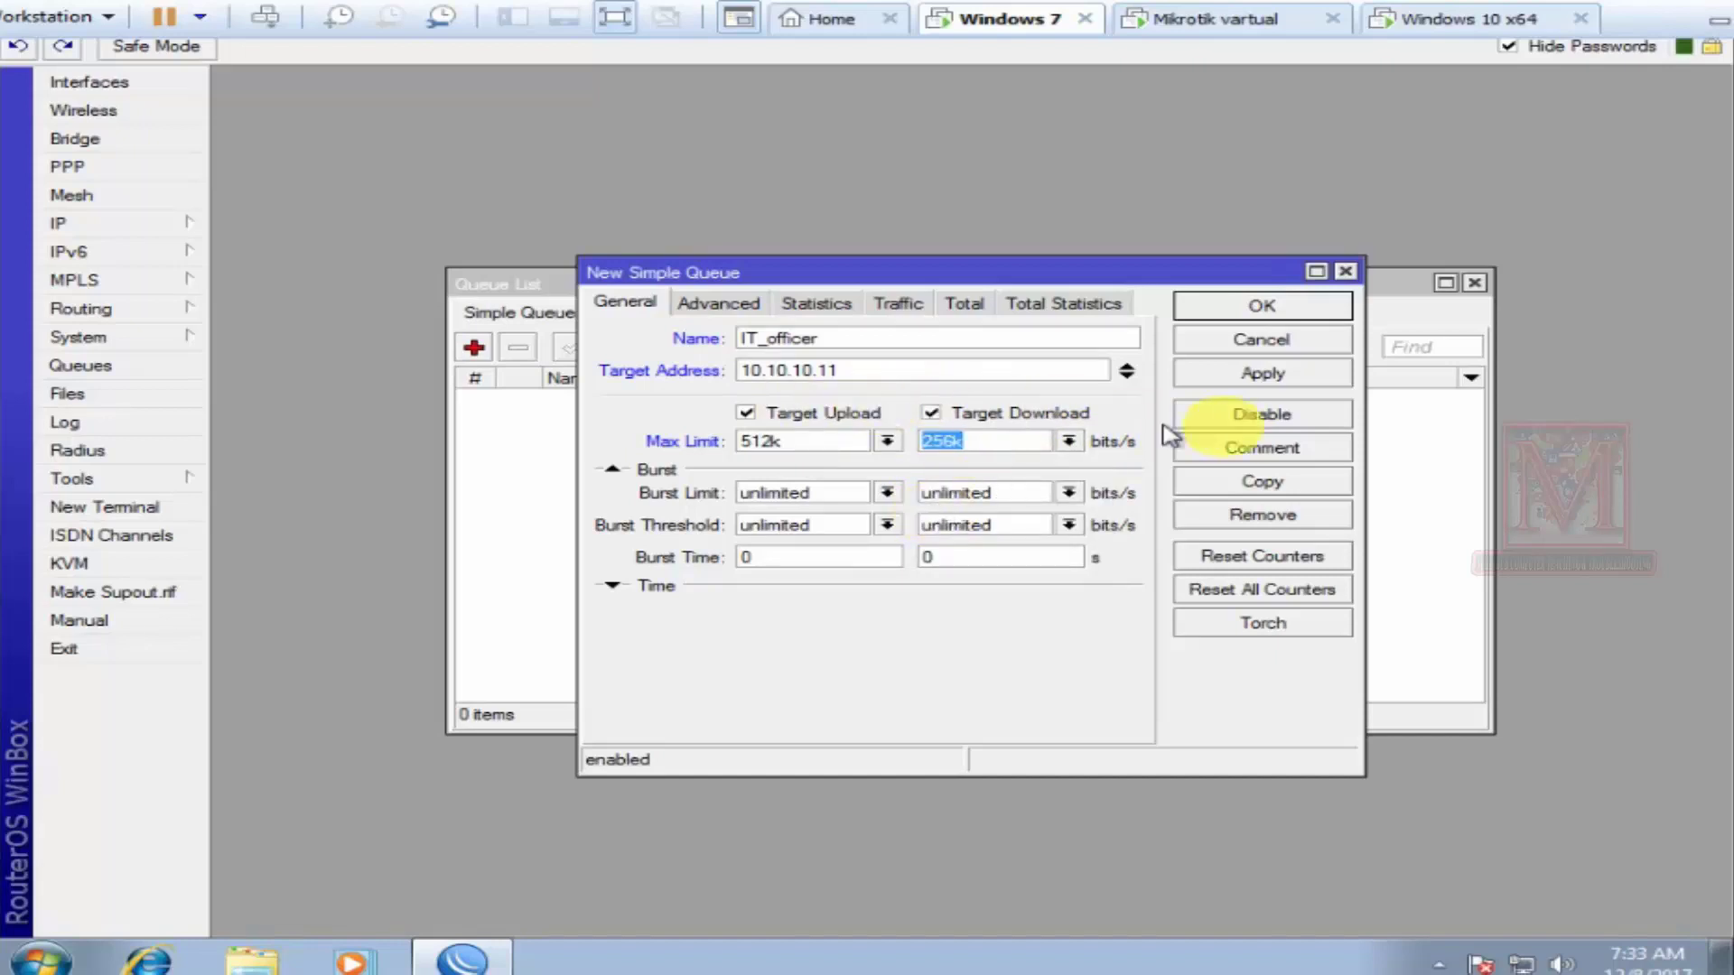
pyautogui.click(1252, 390)
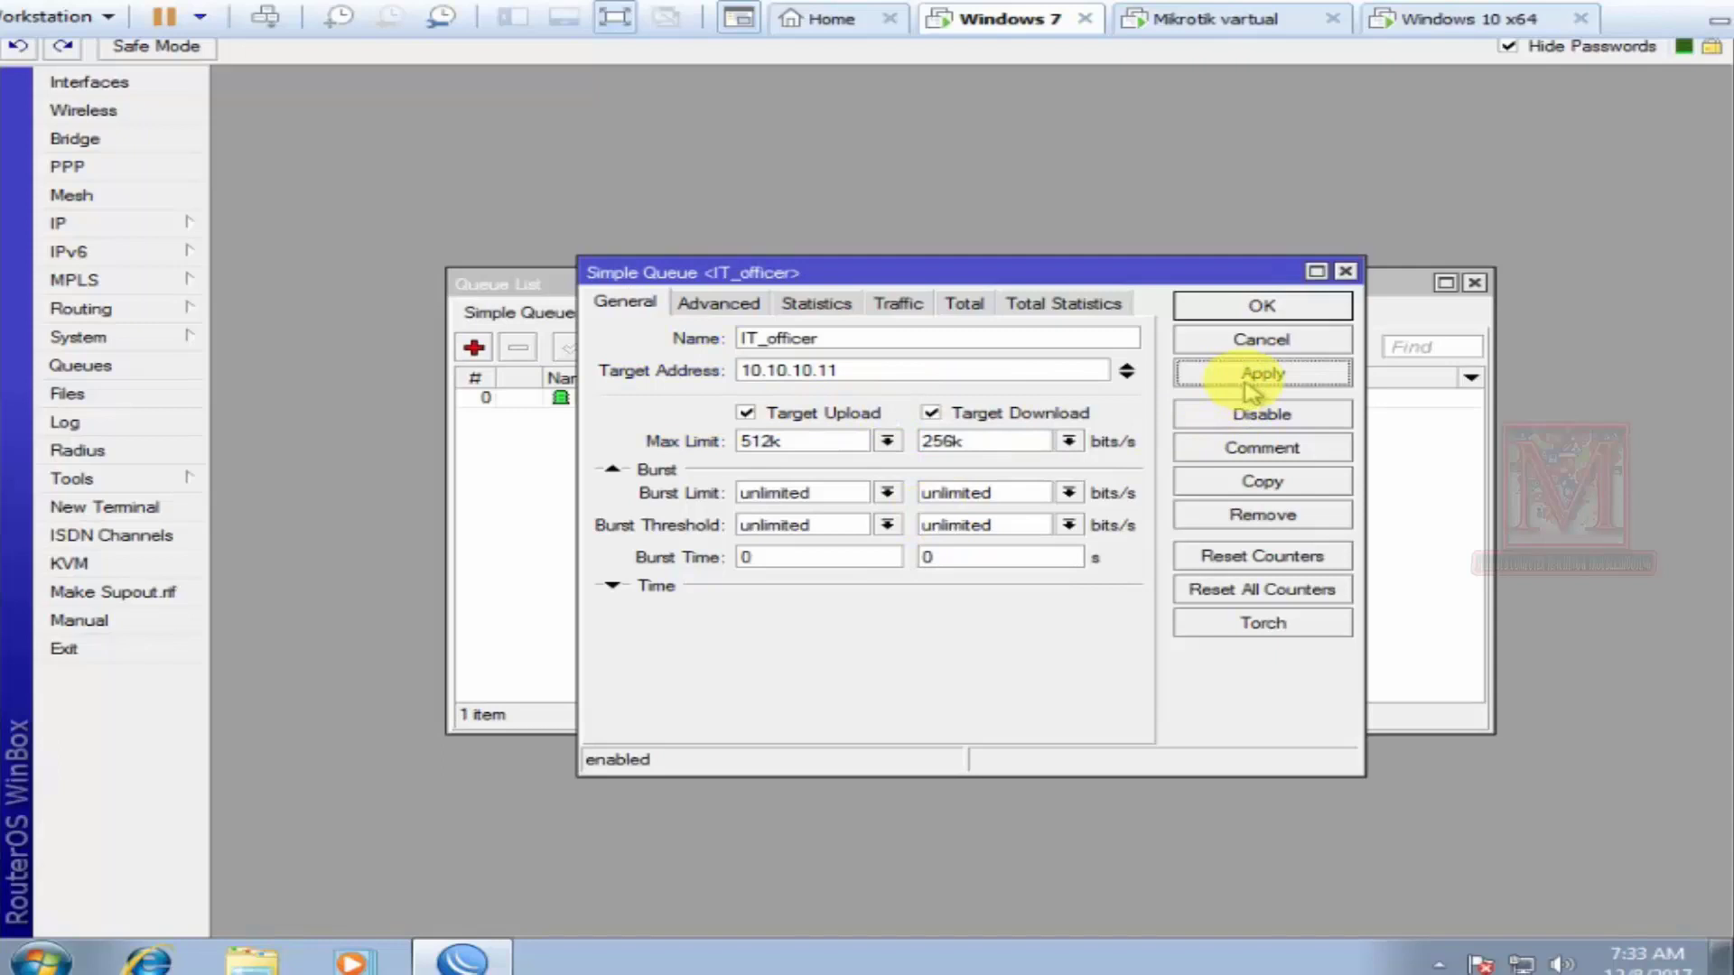
pyautogui.click(1251, 312)
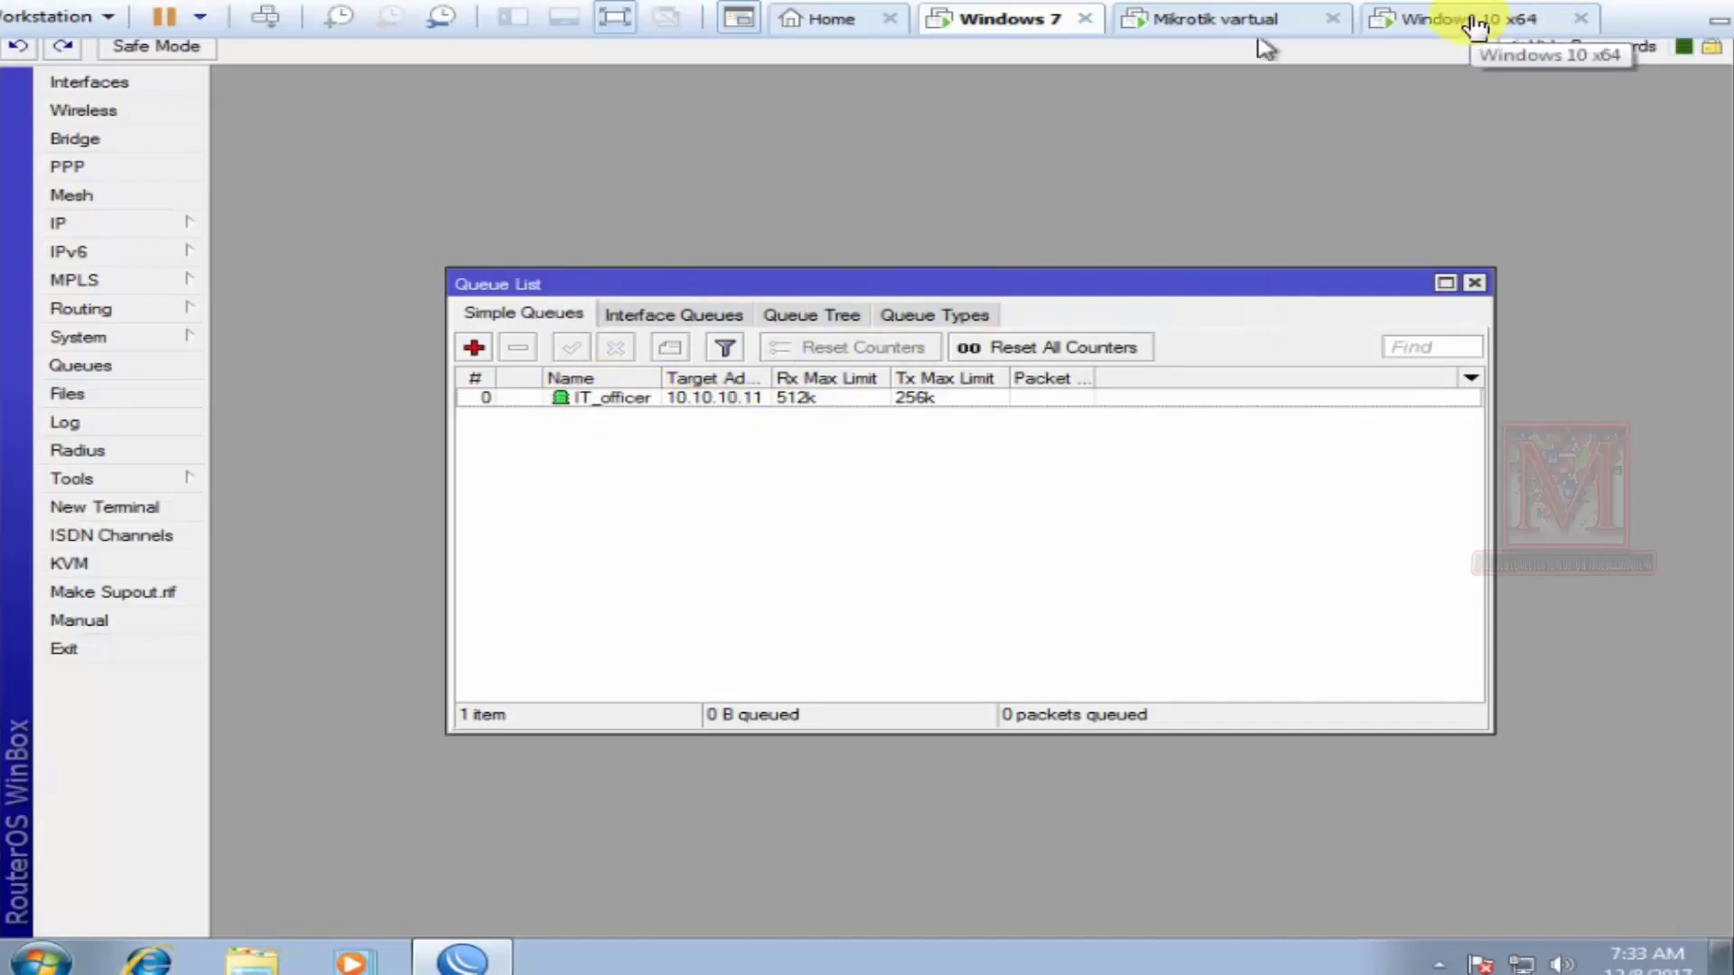
# Review the IT_officer queue's target address and upload and download limits, and close its settings
pyautogui.click(1122, 437)
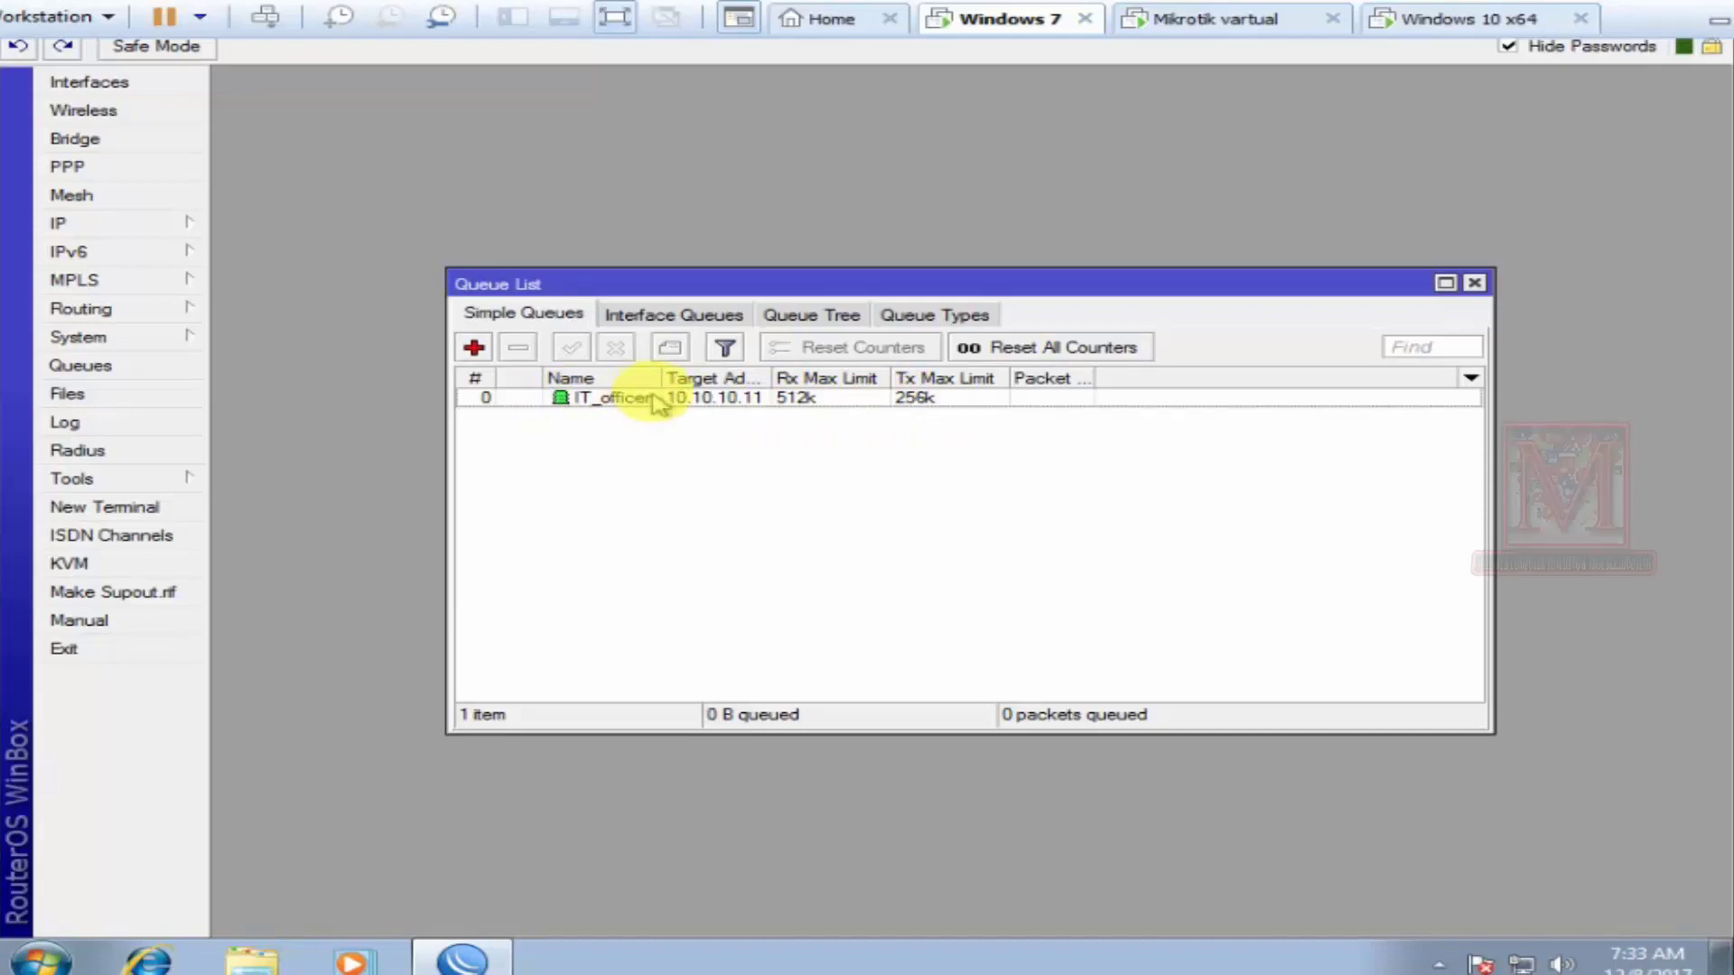
pyautogui.doubleClick(725, 402)
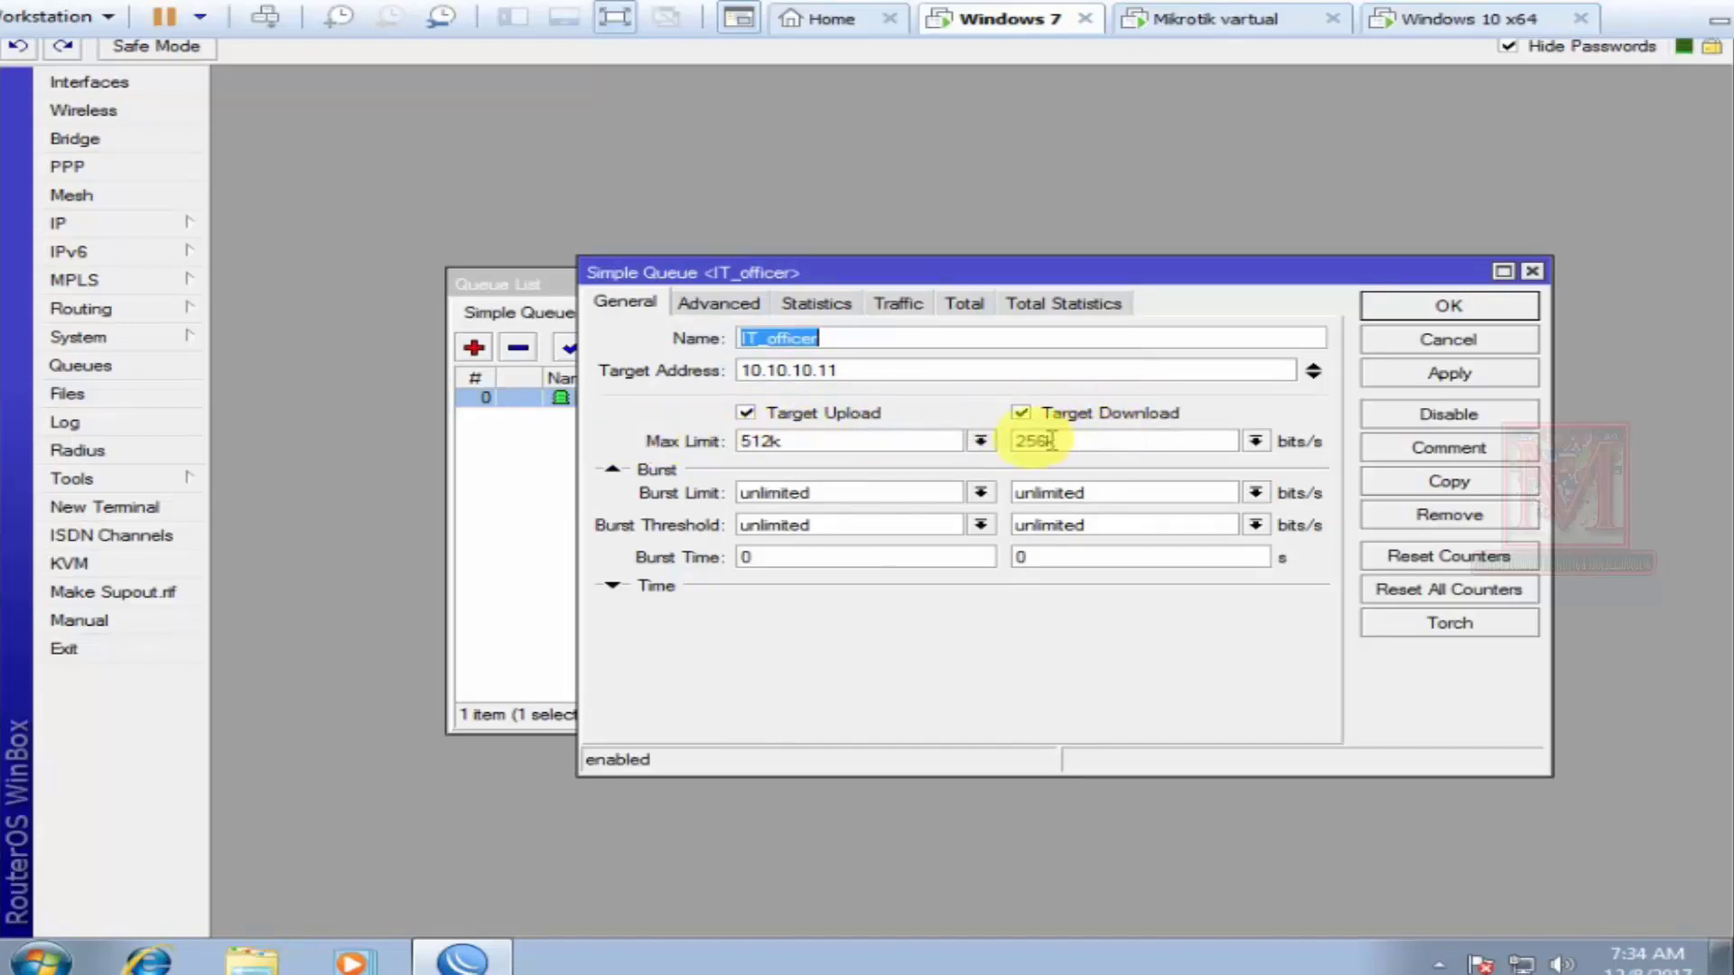
pyautogui.click(1494, 373)
pyautogui.click(1450, 307)
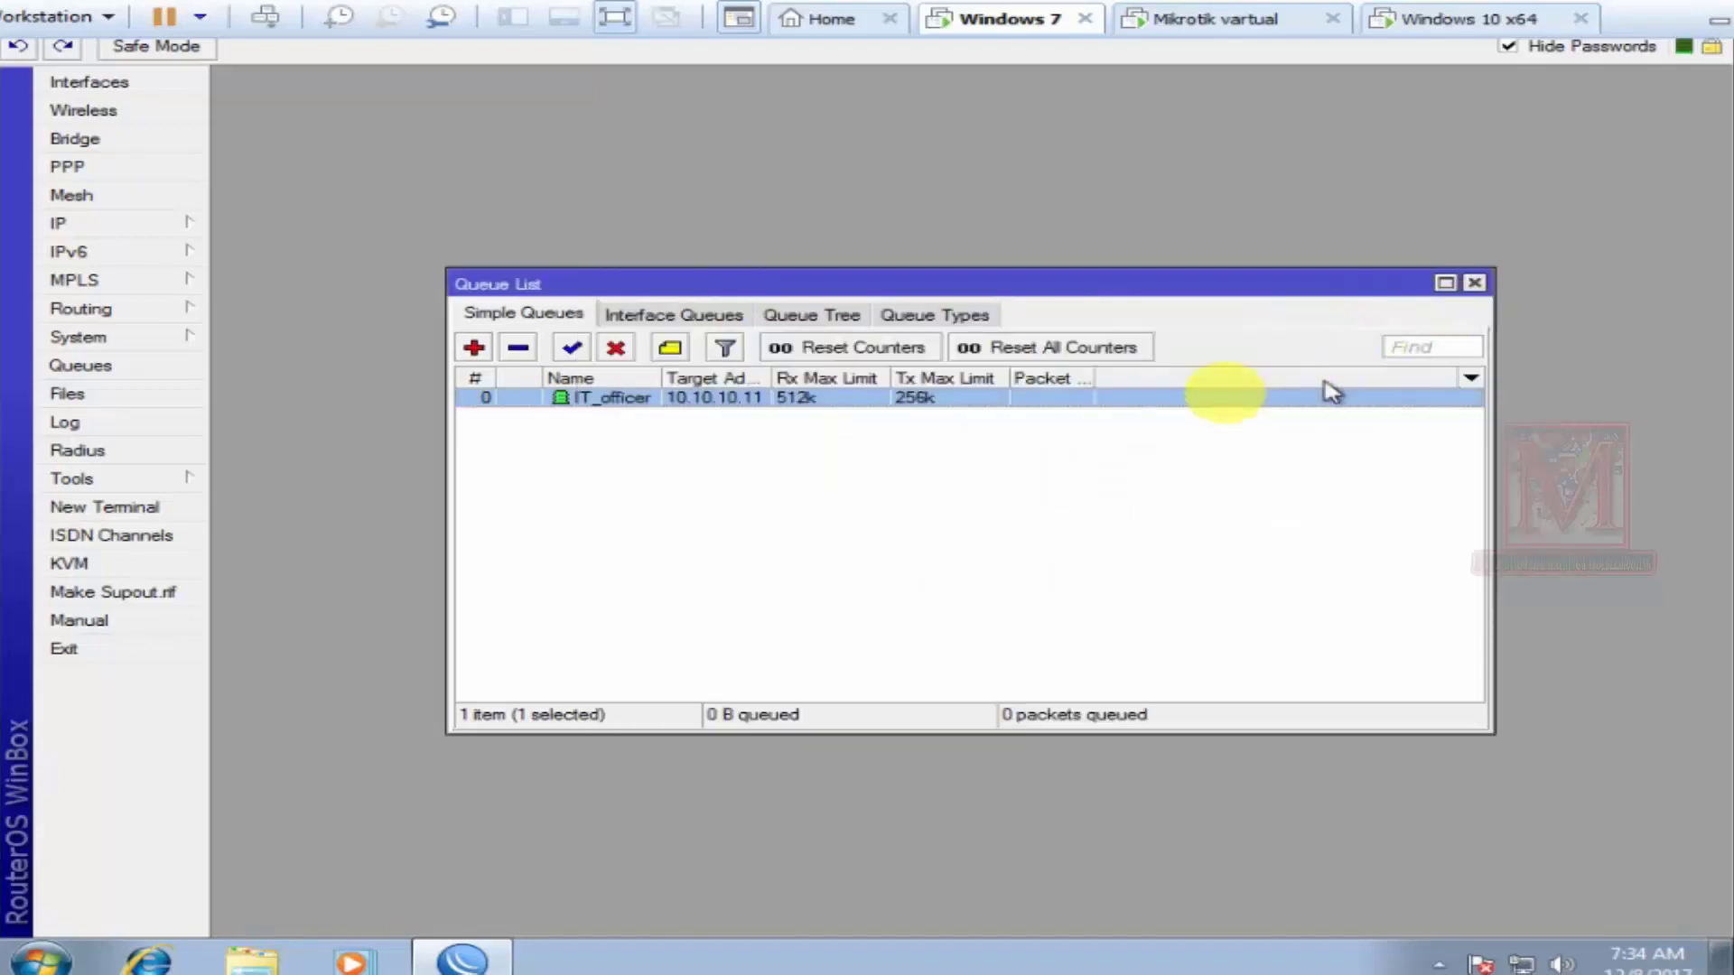
# Switch to the Windows 10 x64 virtual machine and open youtube.com in Edge to generate traffic
pyautogui.click(1460, 25)
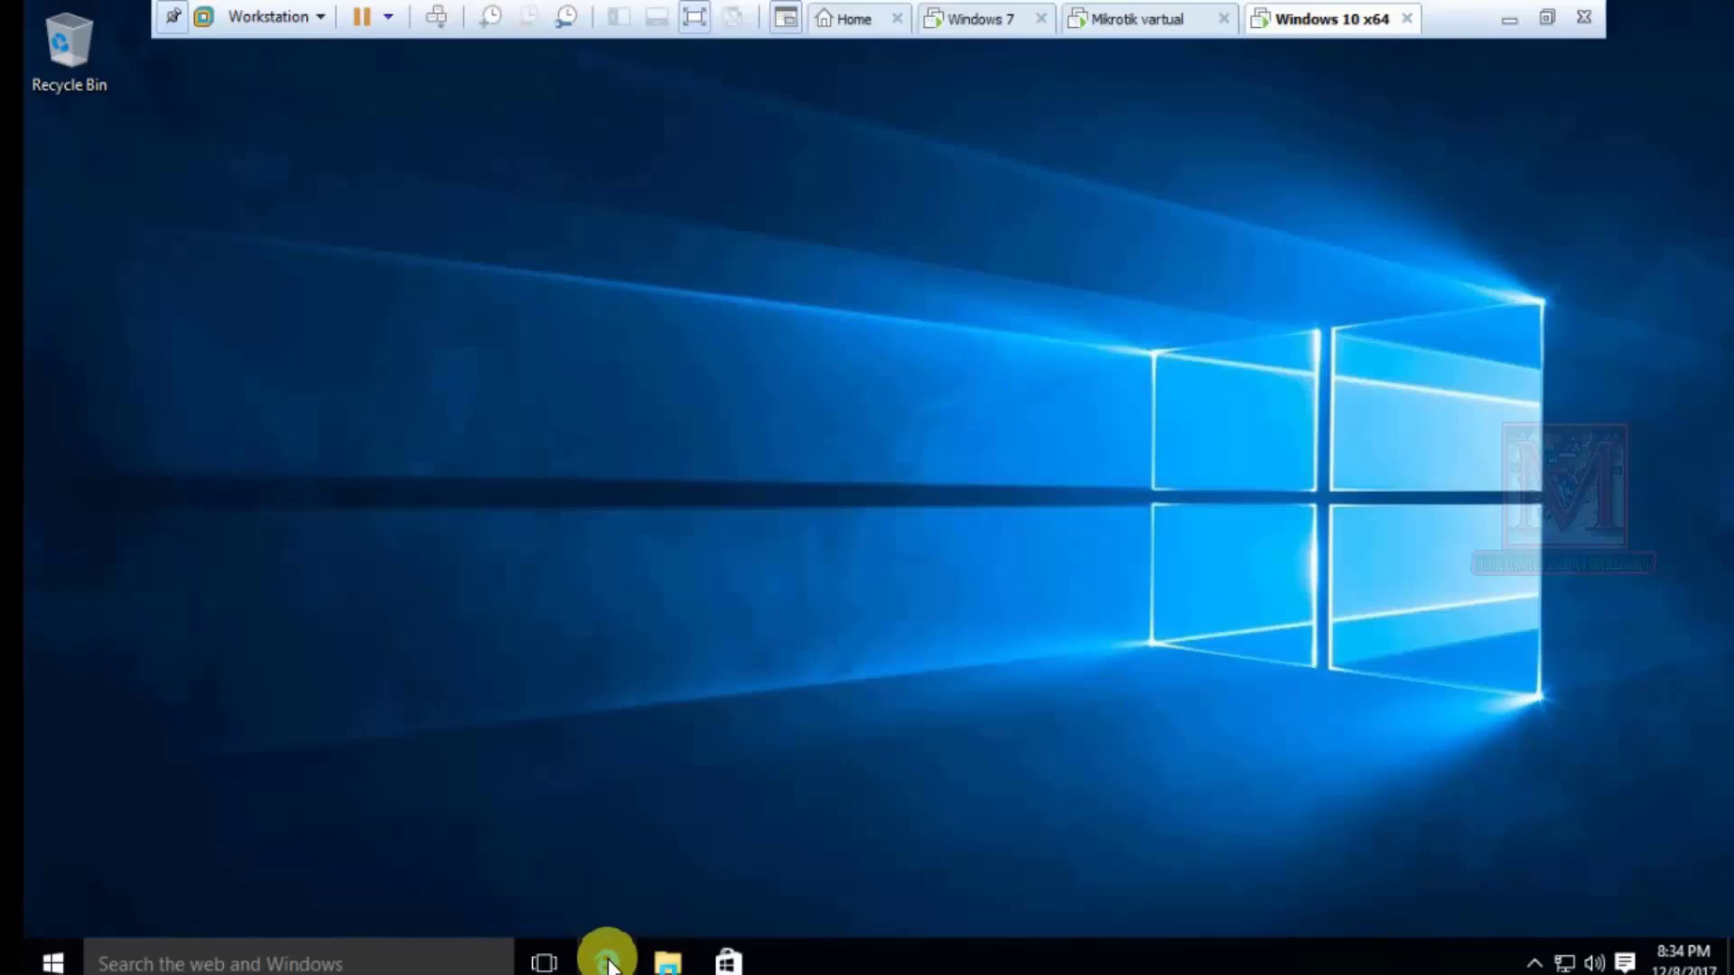
pyautogui.click(608, 963)
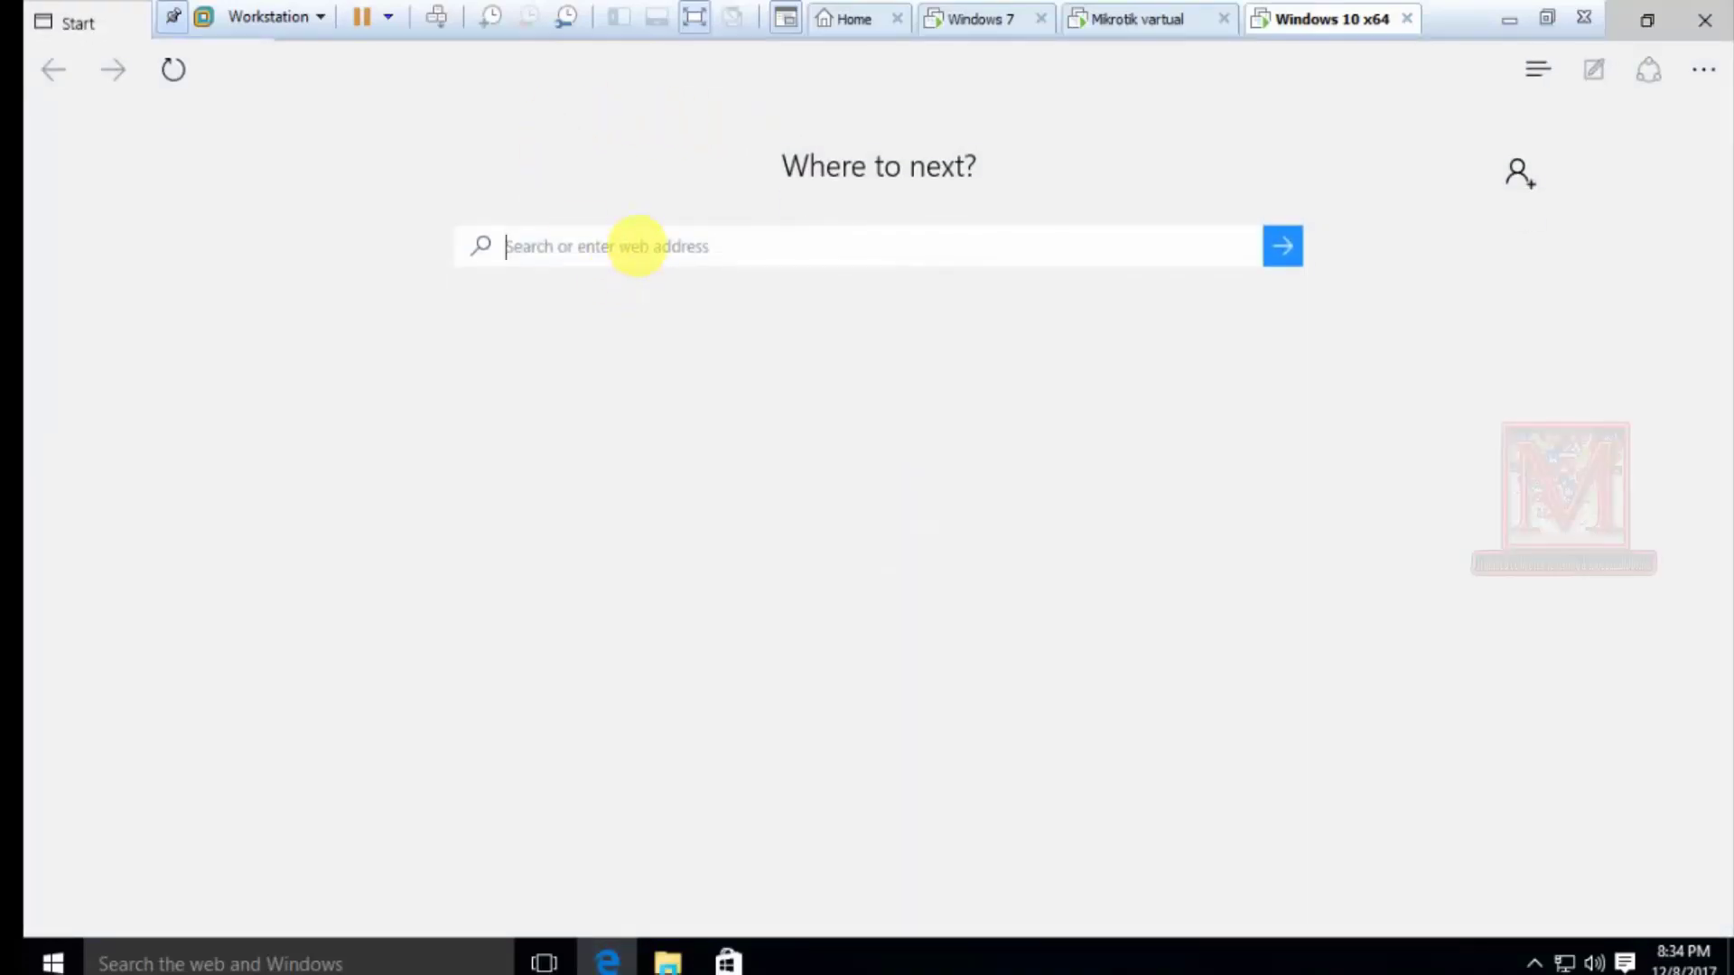
pyautogui.write('youtube.com/')
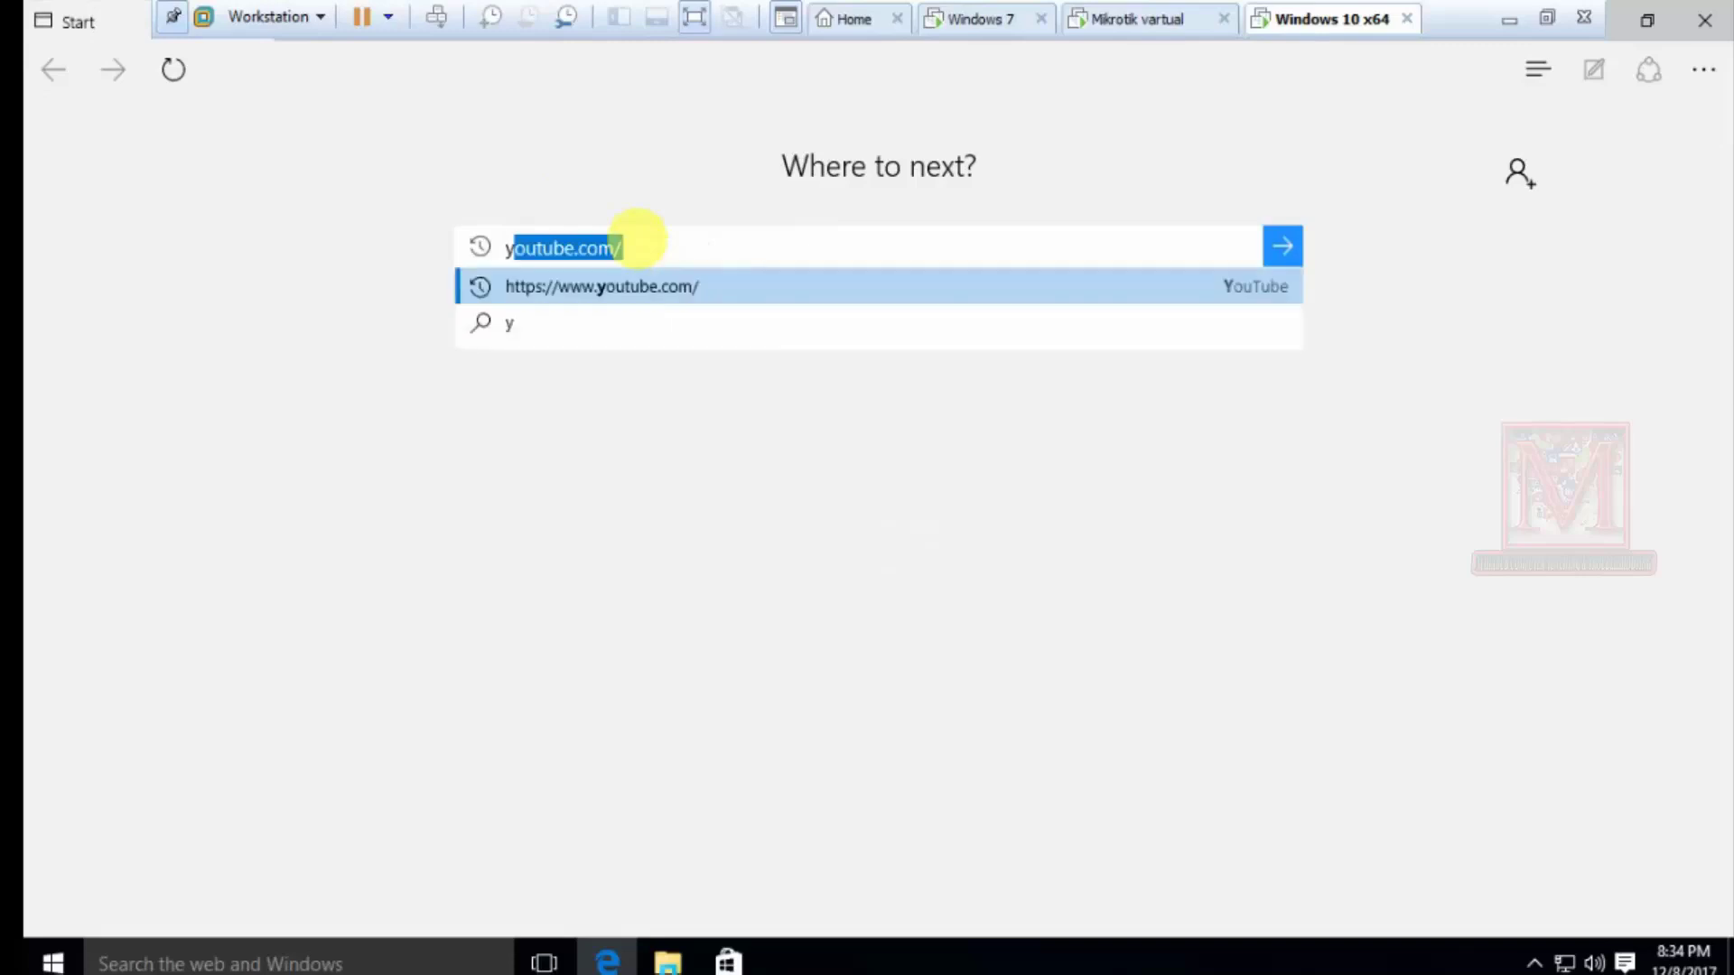
pyautogui.press('Return')
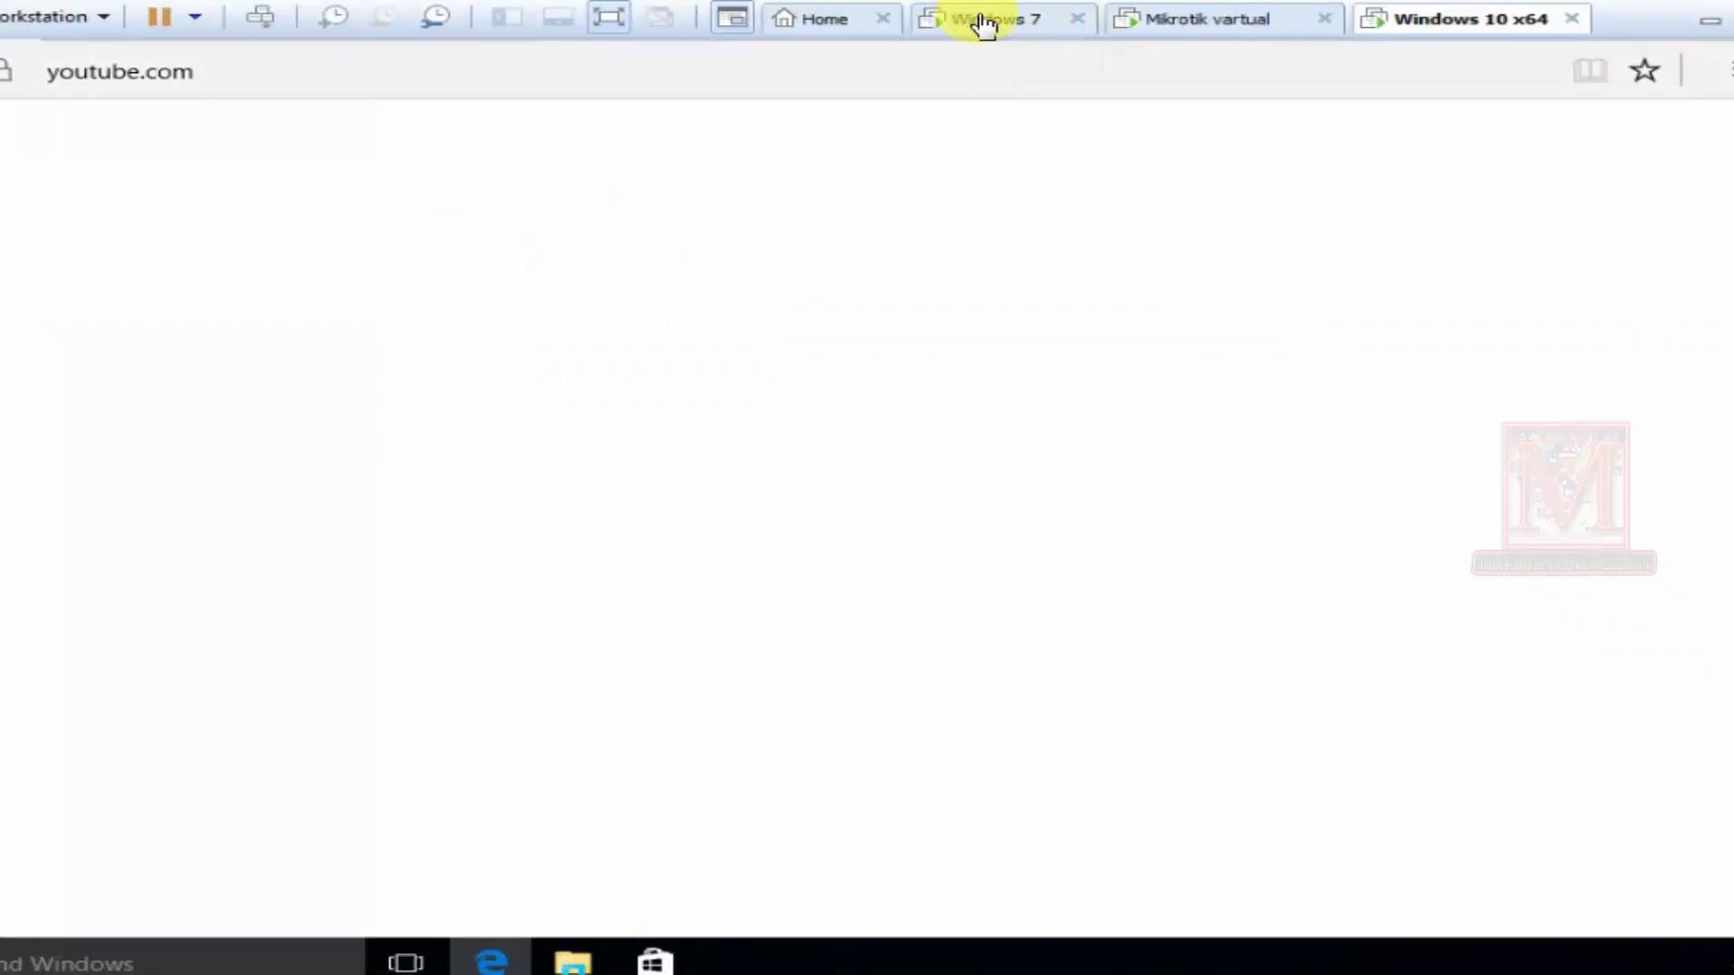
# Compare the IT_officer queue's status in the Windows 7 virtual machine with the YouTube page loading in Windows 10
pyautogui.click(984, 19)
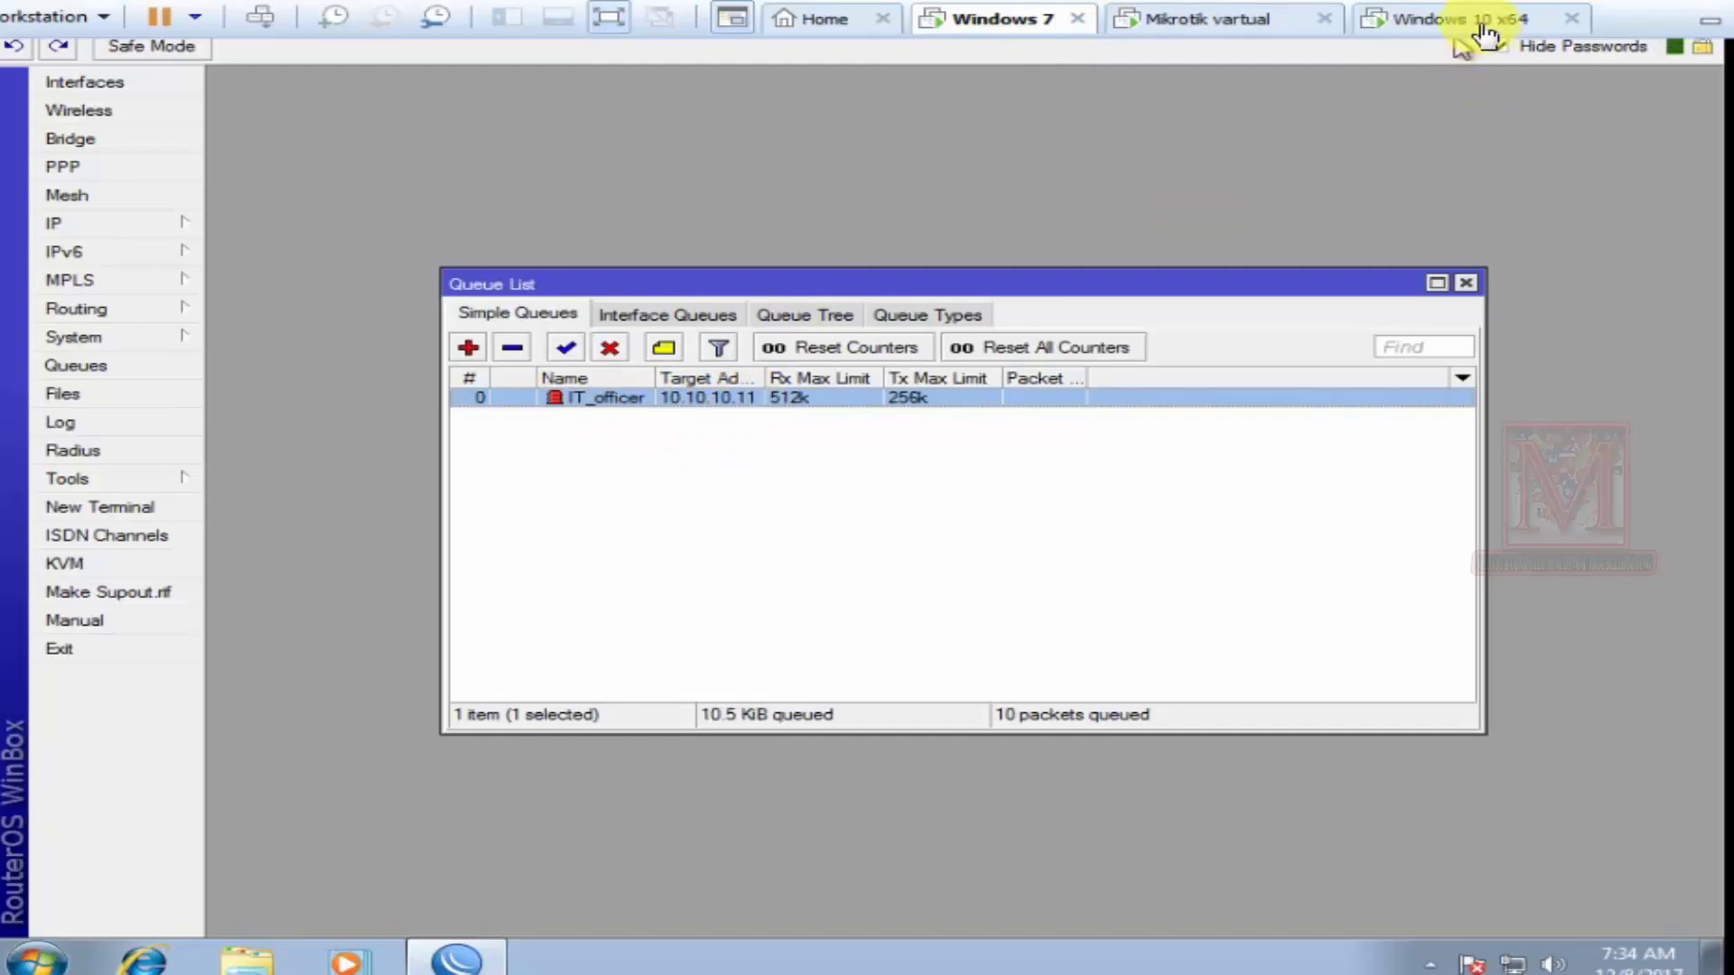
pyautogui.click(1460, 20)
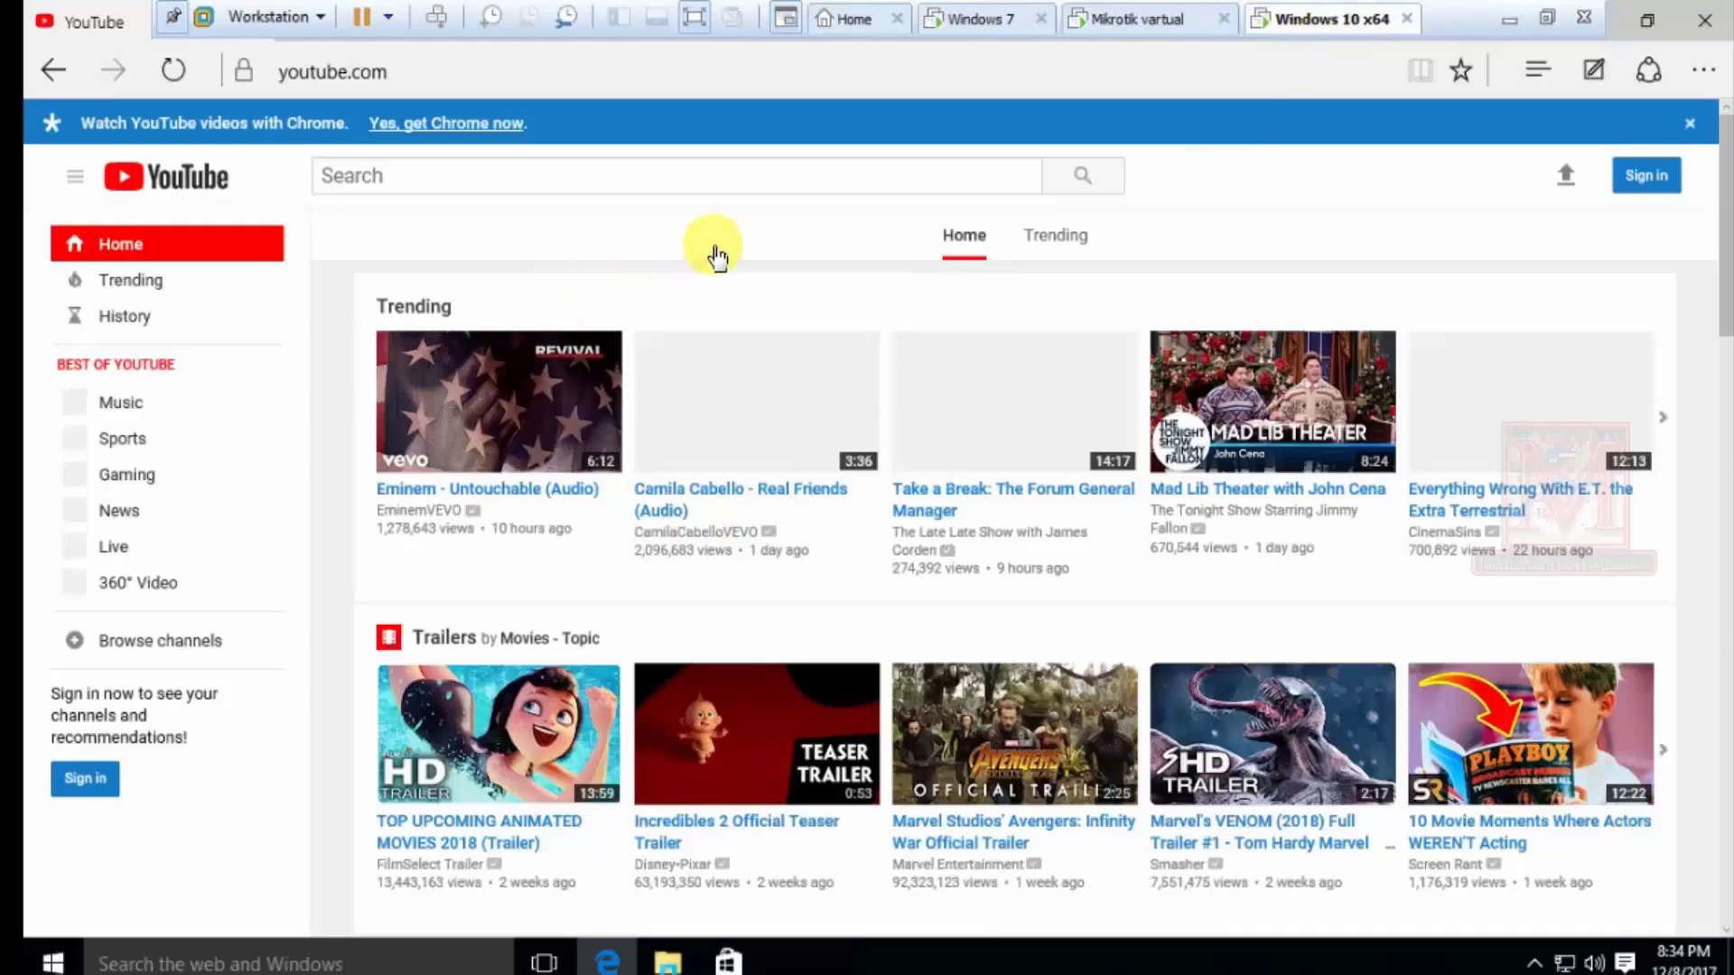
pyautogui.click(990, 27)
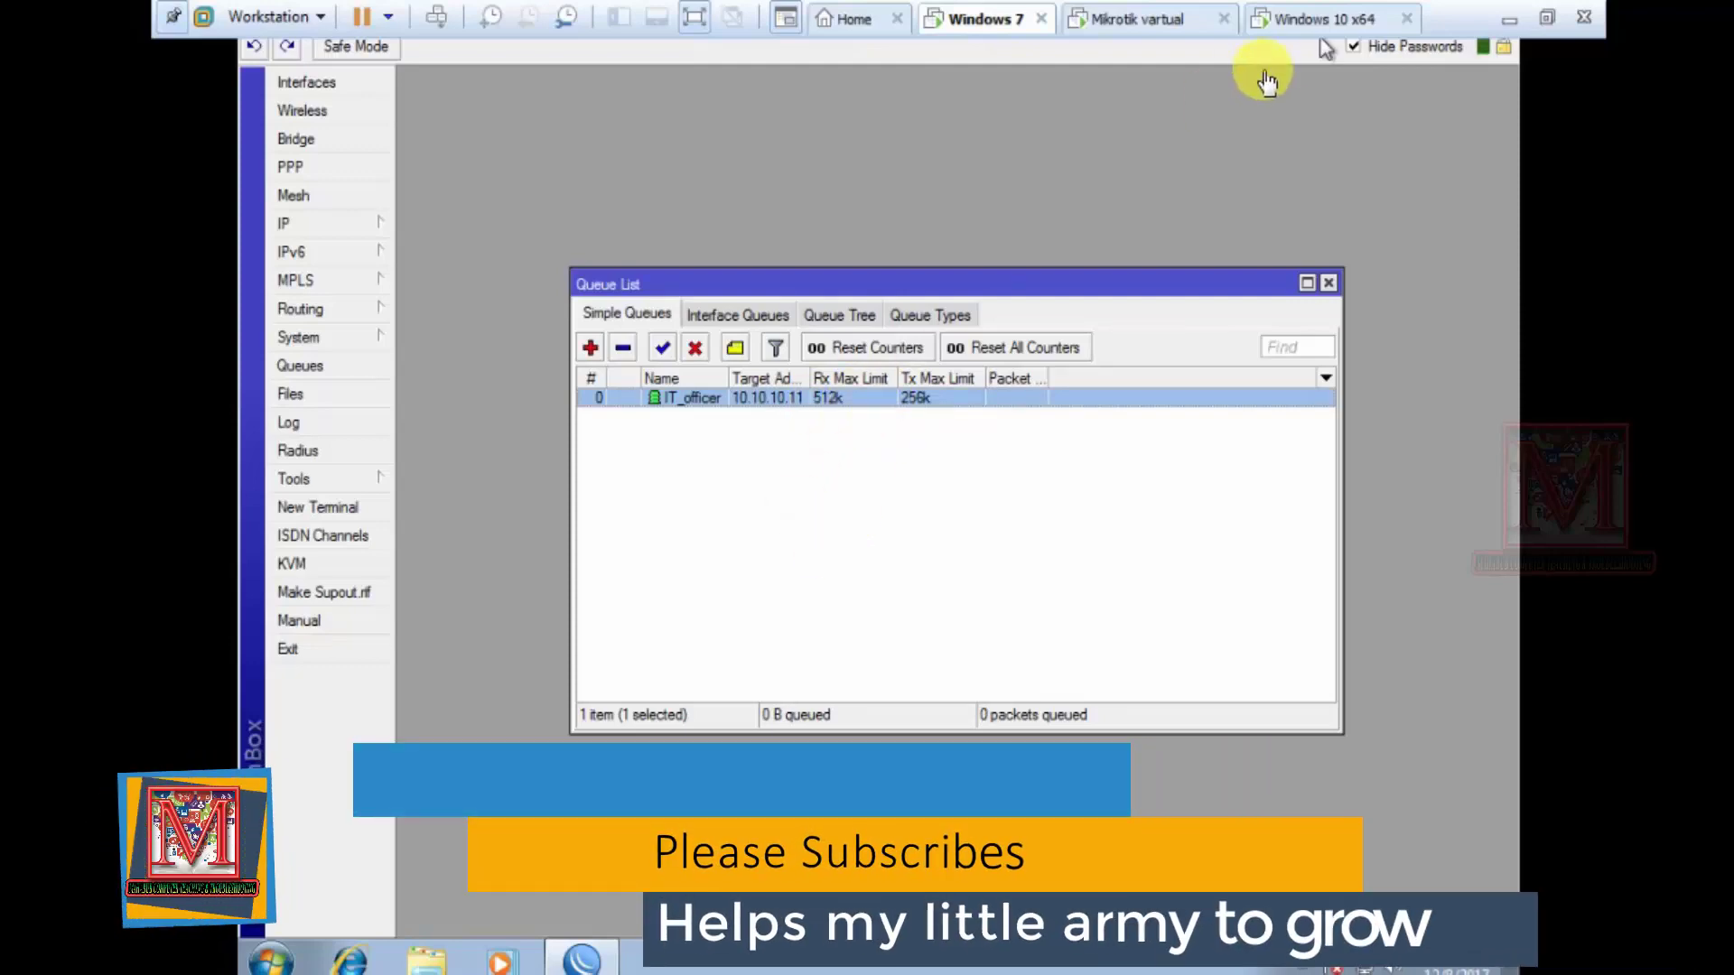
# Return to the Windows 10 x64 virtual machine and open YouTube's "TOP UPCOMING ANIMATED MOVIES 2018 (Trailer)" video
pyautogui.click(1314, 19)
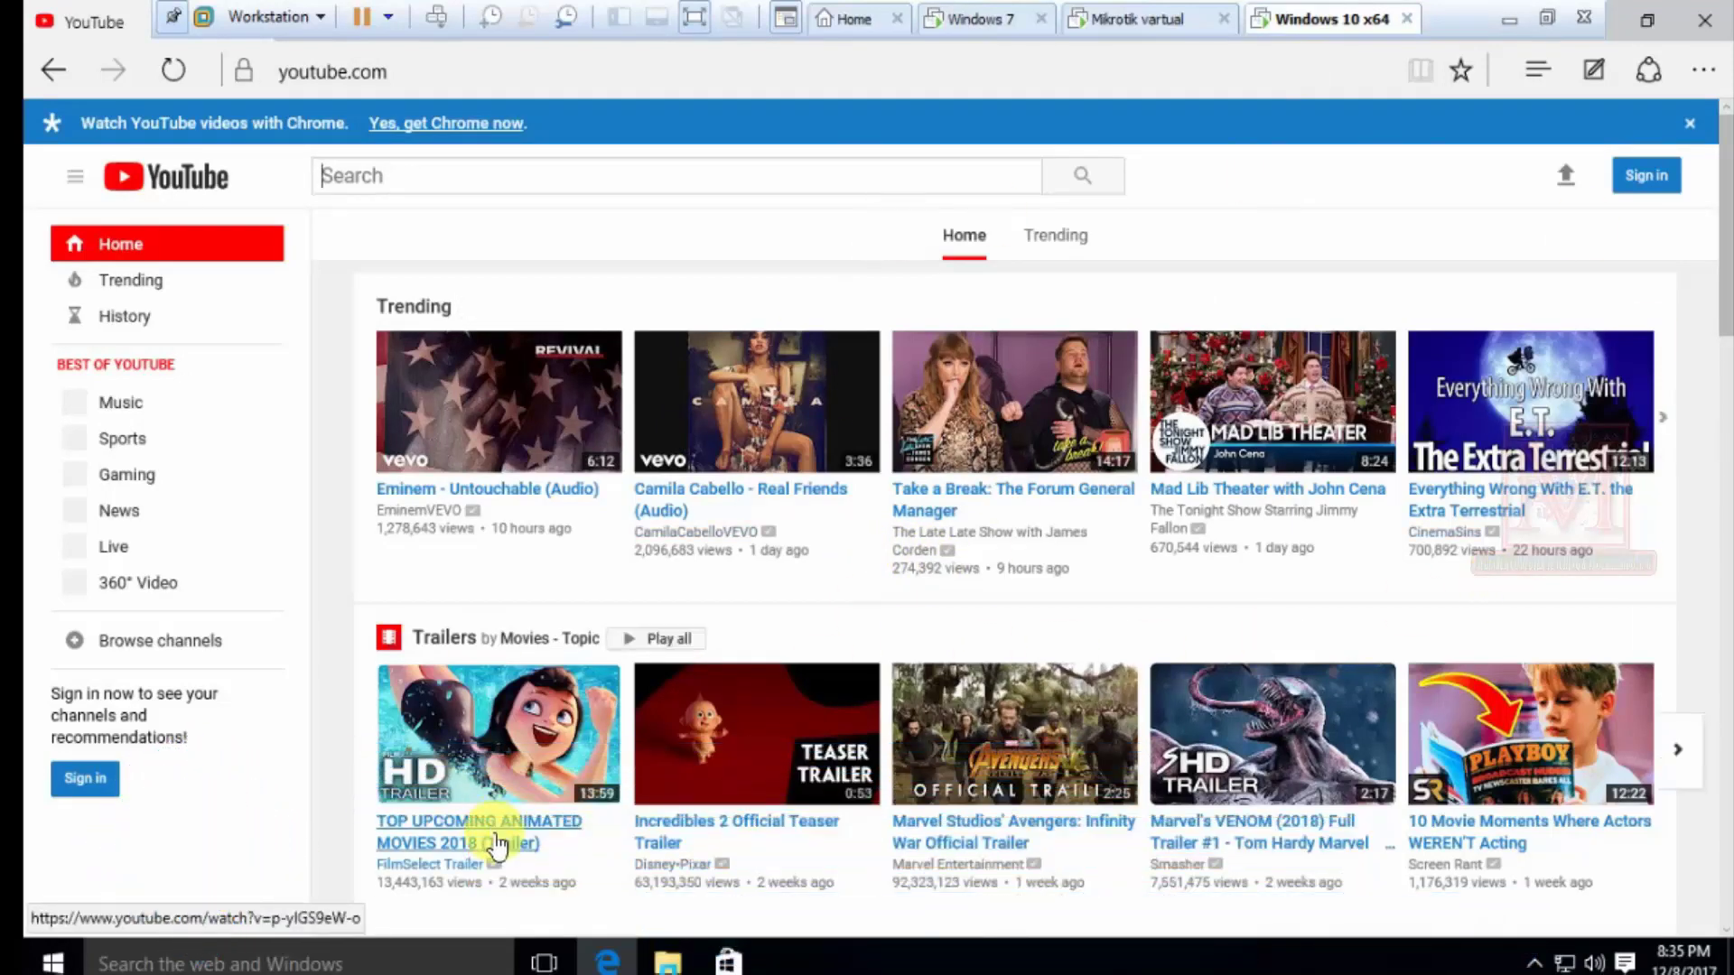
pyautogui.click(496, 844)
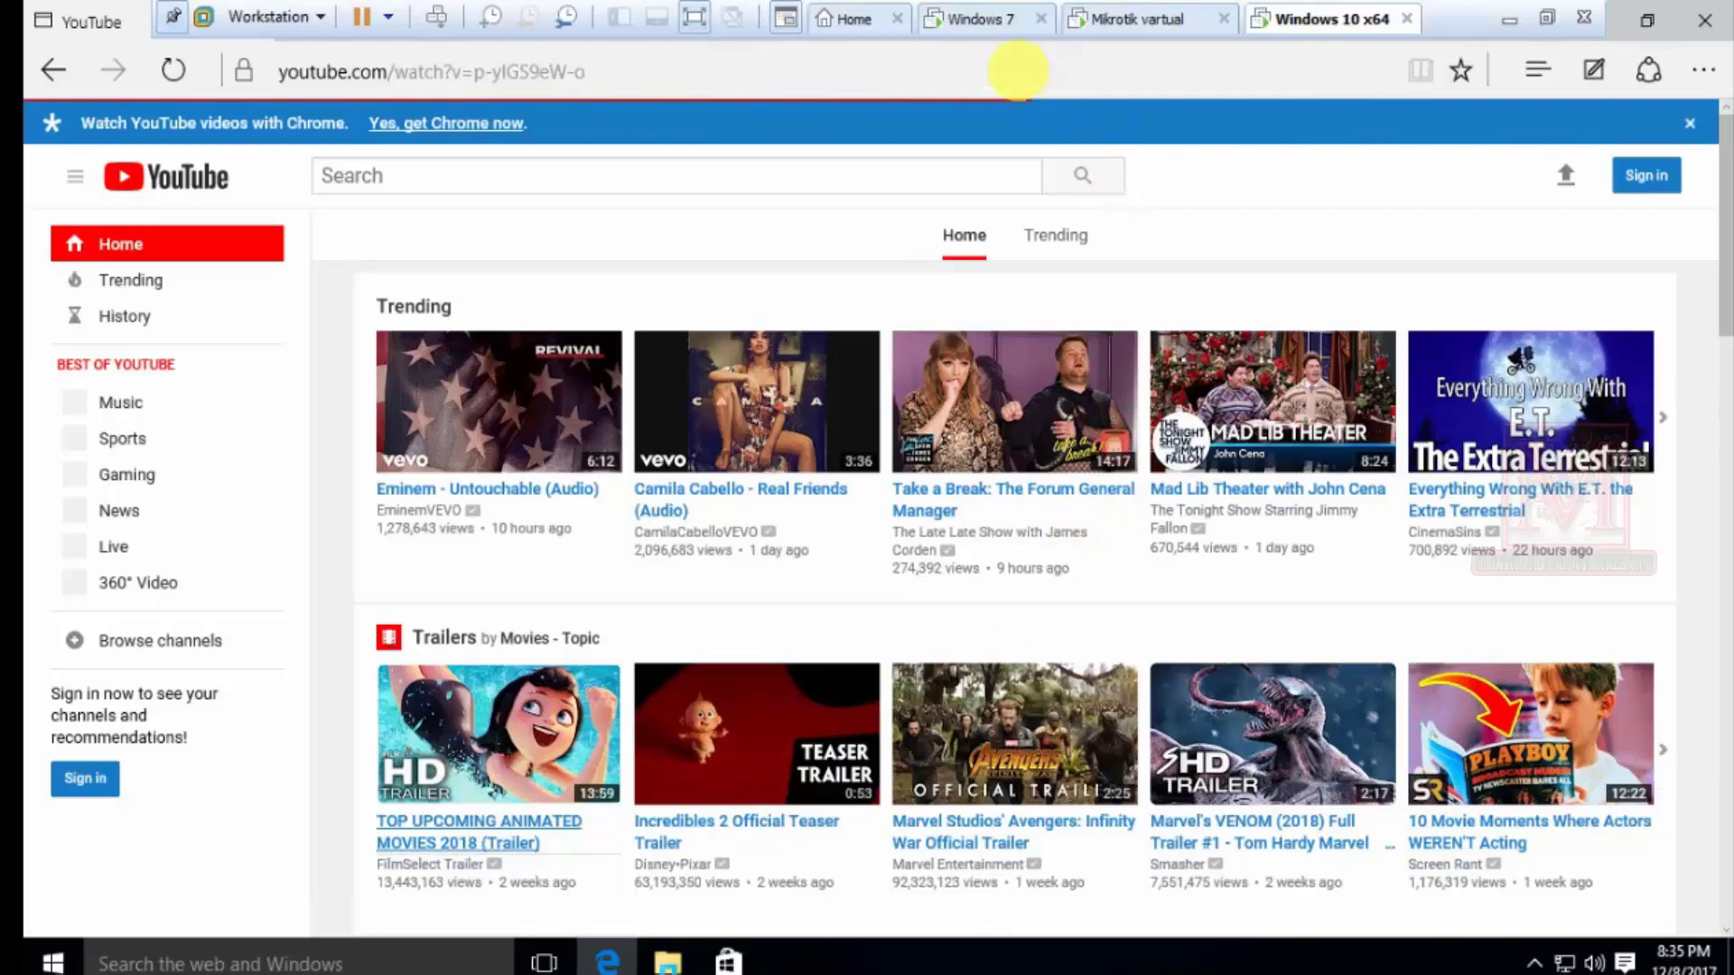
# Compare the IT_officer queue's status and queued traffic in Windows 7 with the trailer page's loading progress in Windows 10
pyautogui.click(983, 20)
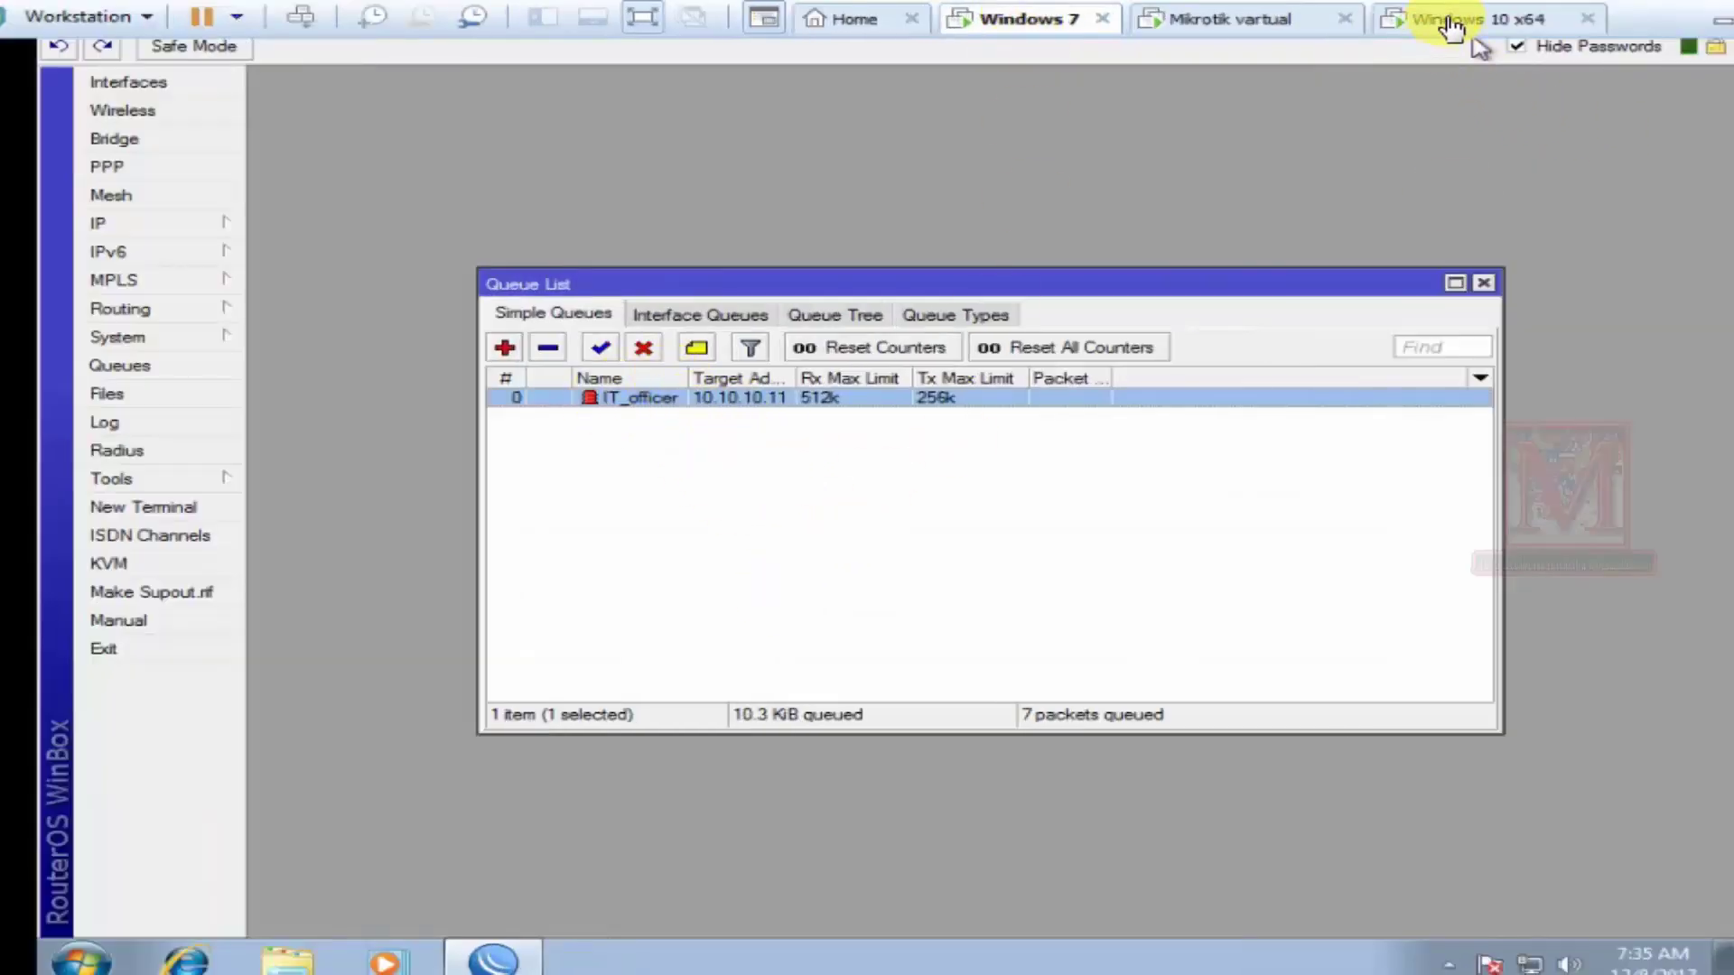
pyautogui.click(1444, 22)
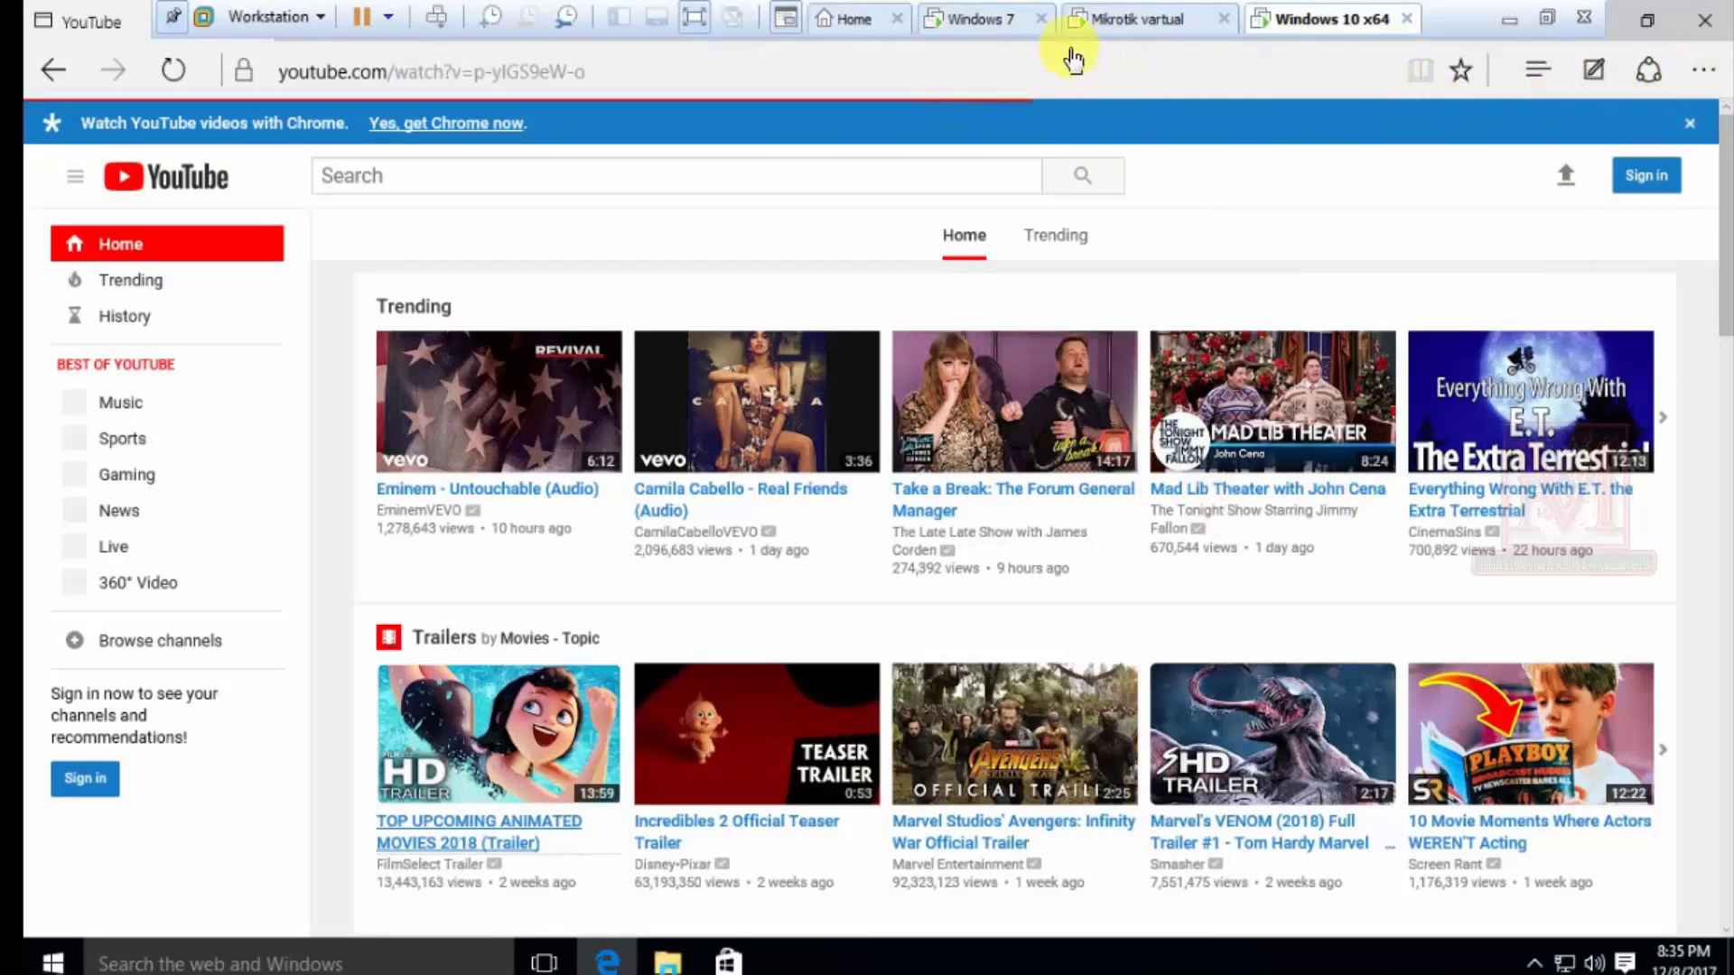
pyautogui.click(975, 33)
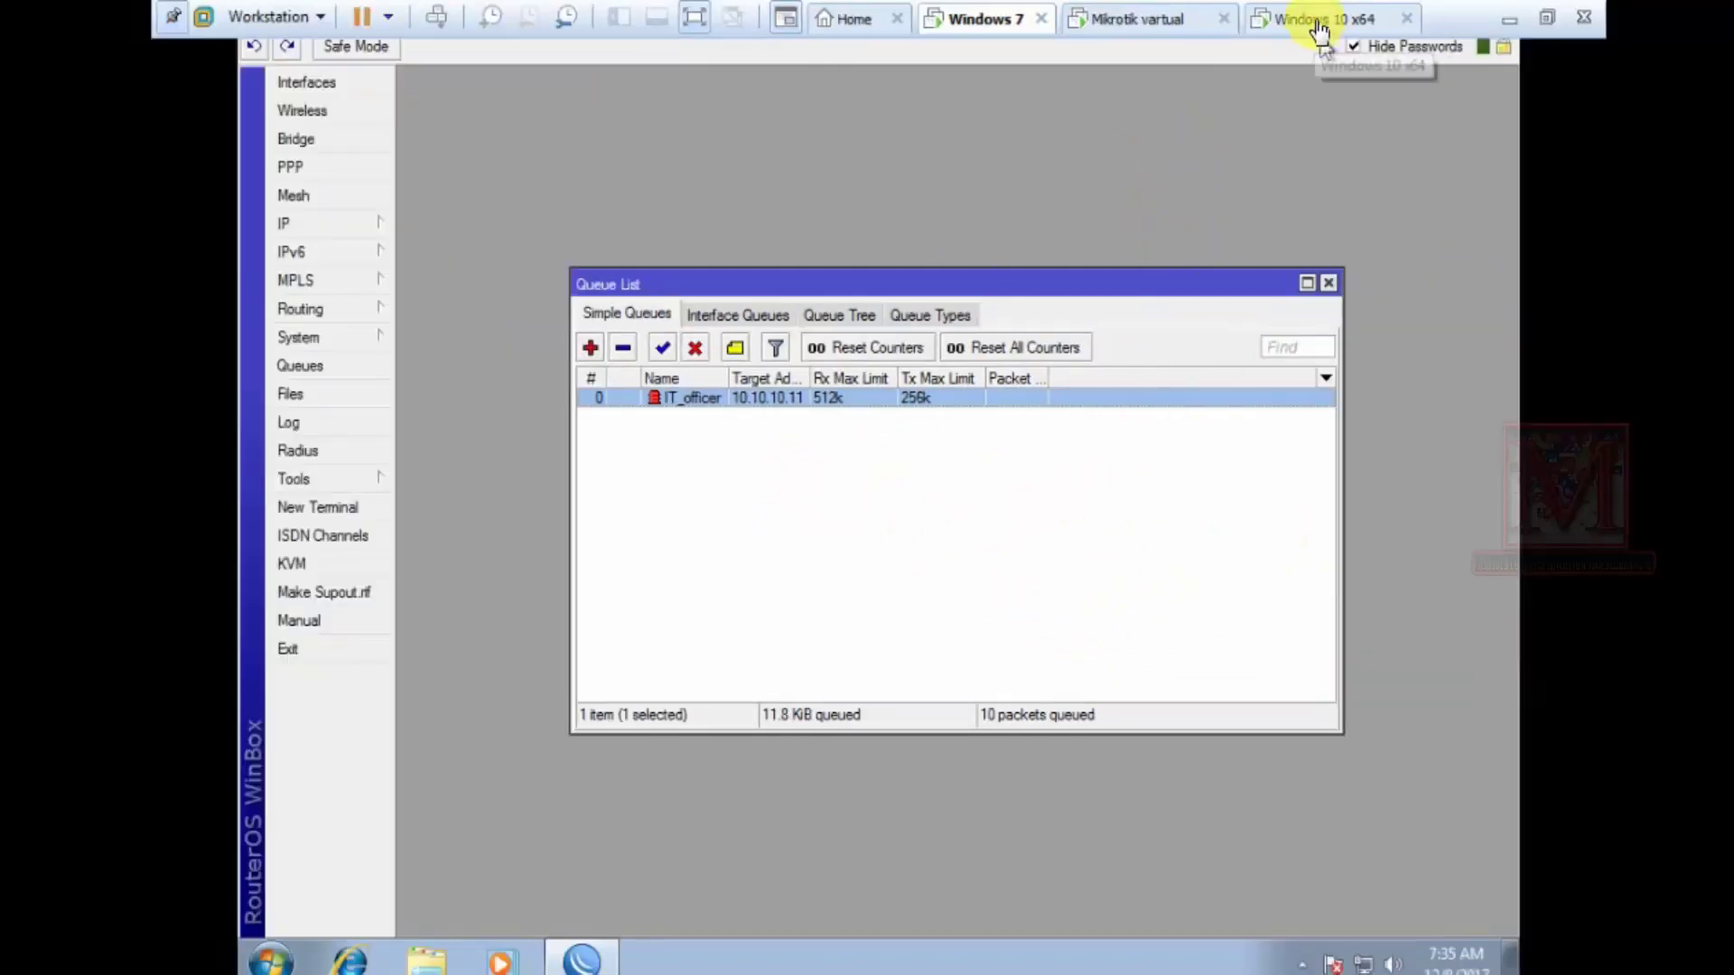
pyautogui.click(1315, 20)
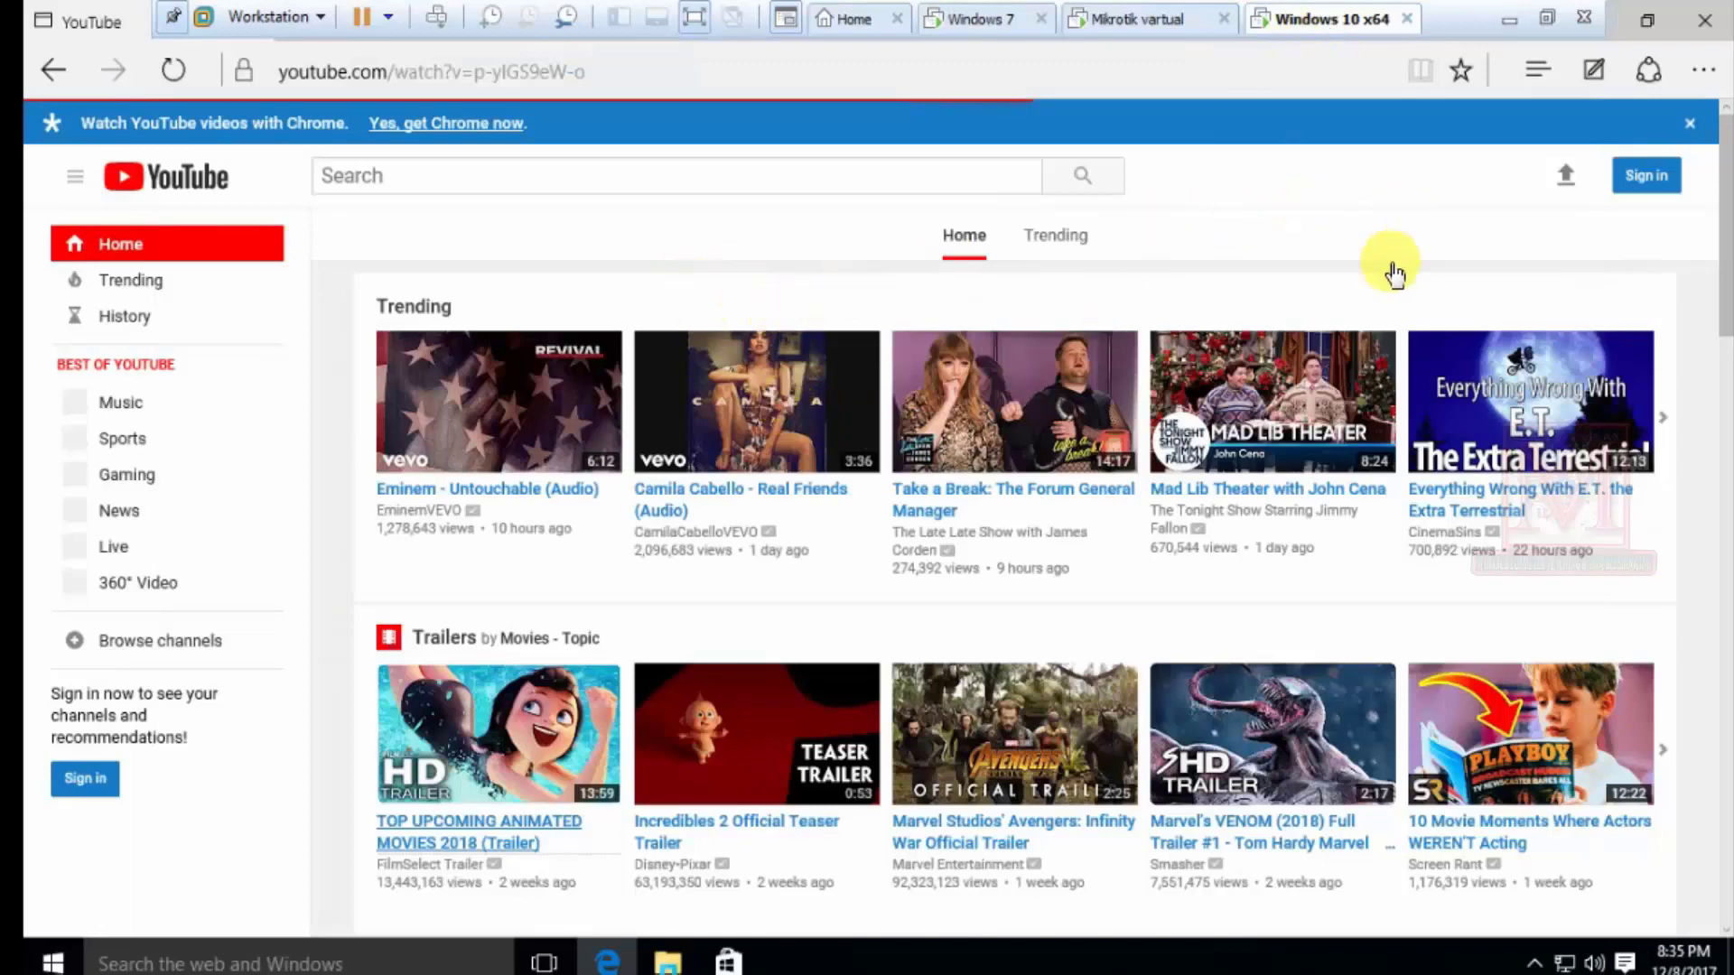
pyautogui.click(1006, 36)
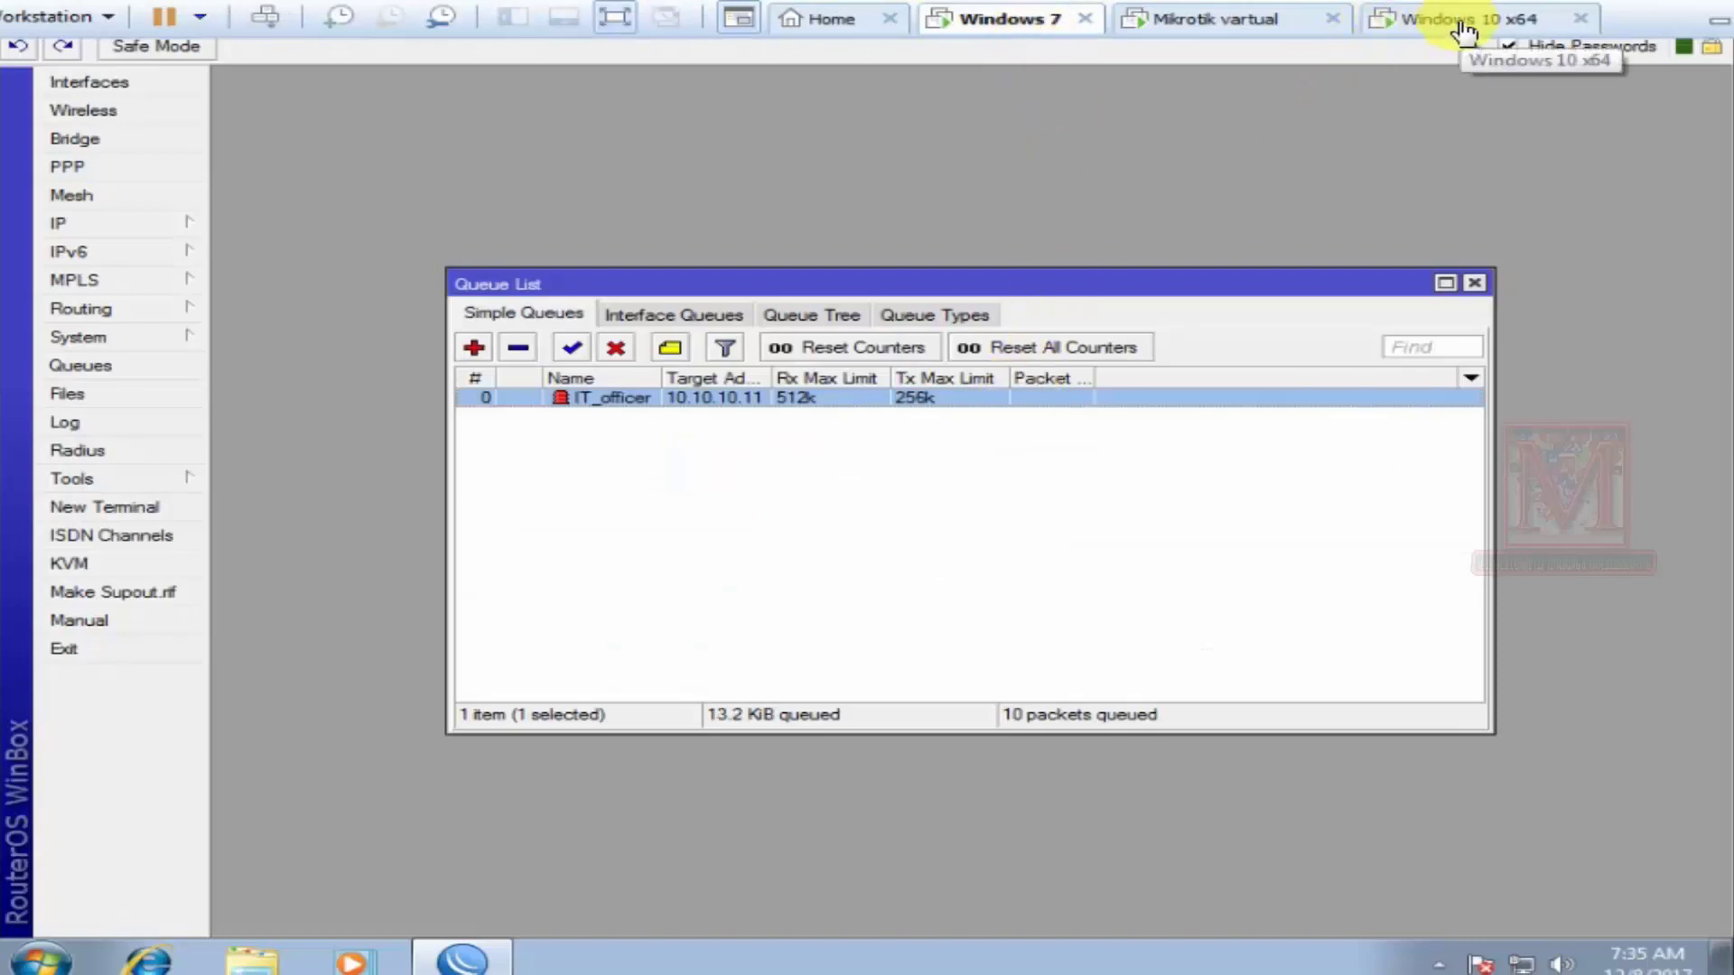
pyautogui.click(1463, 32)
pyautogui.click(987, 22)
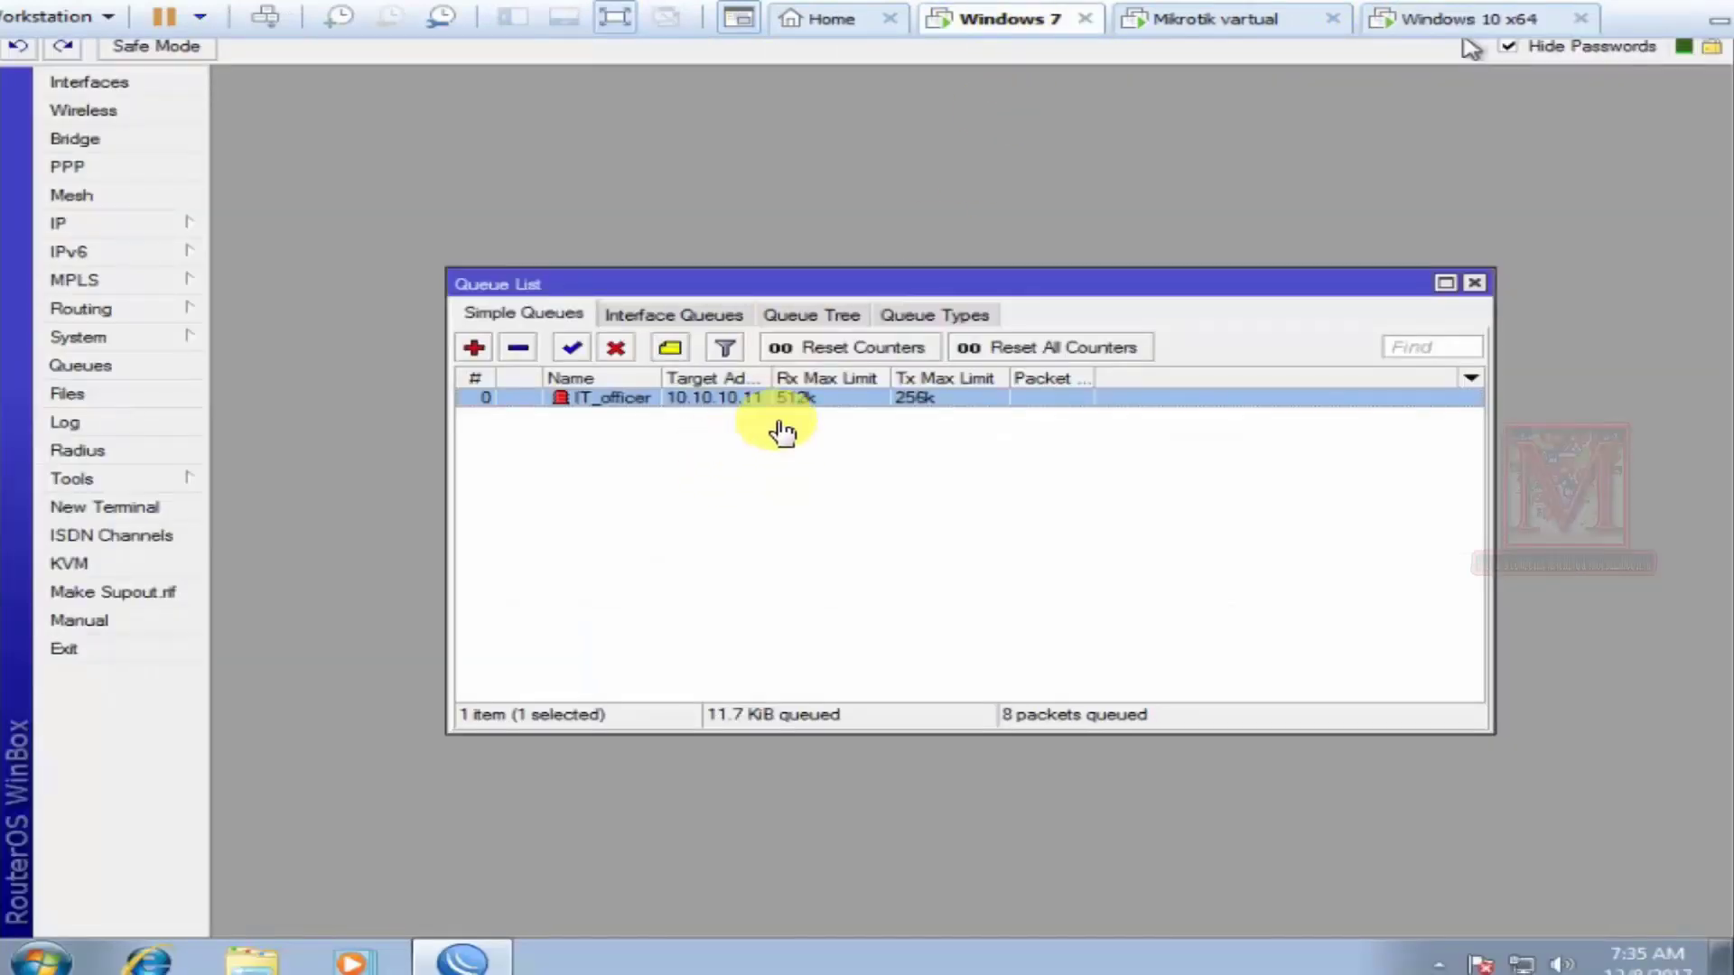
pyautogui.click(1476, 25)
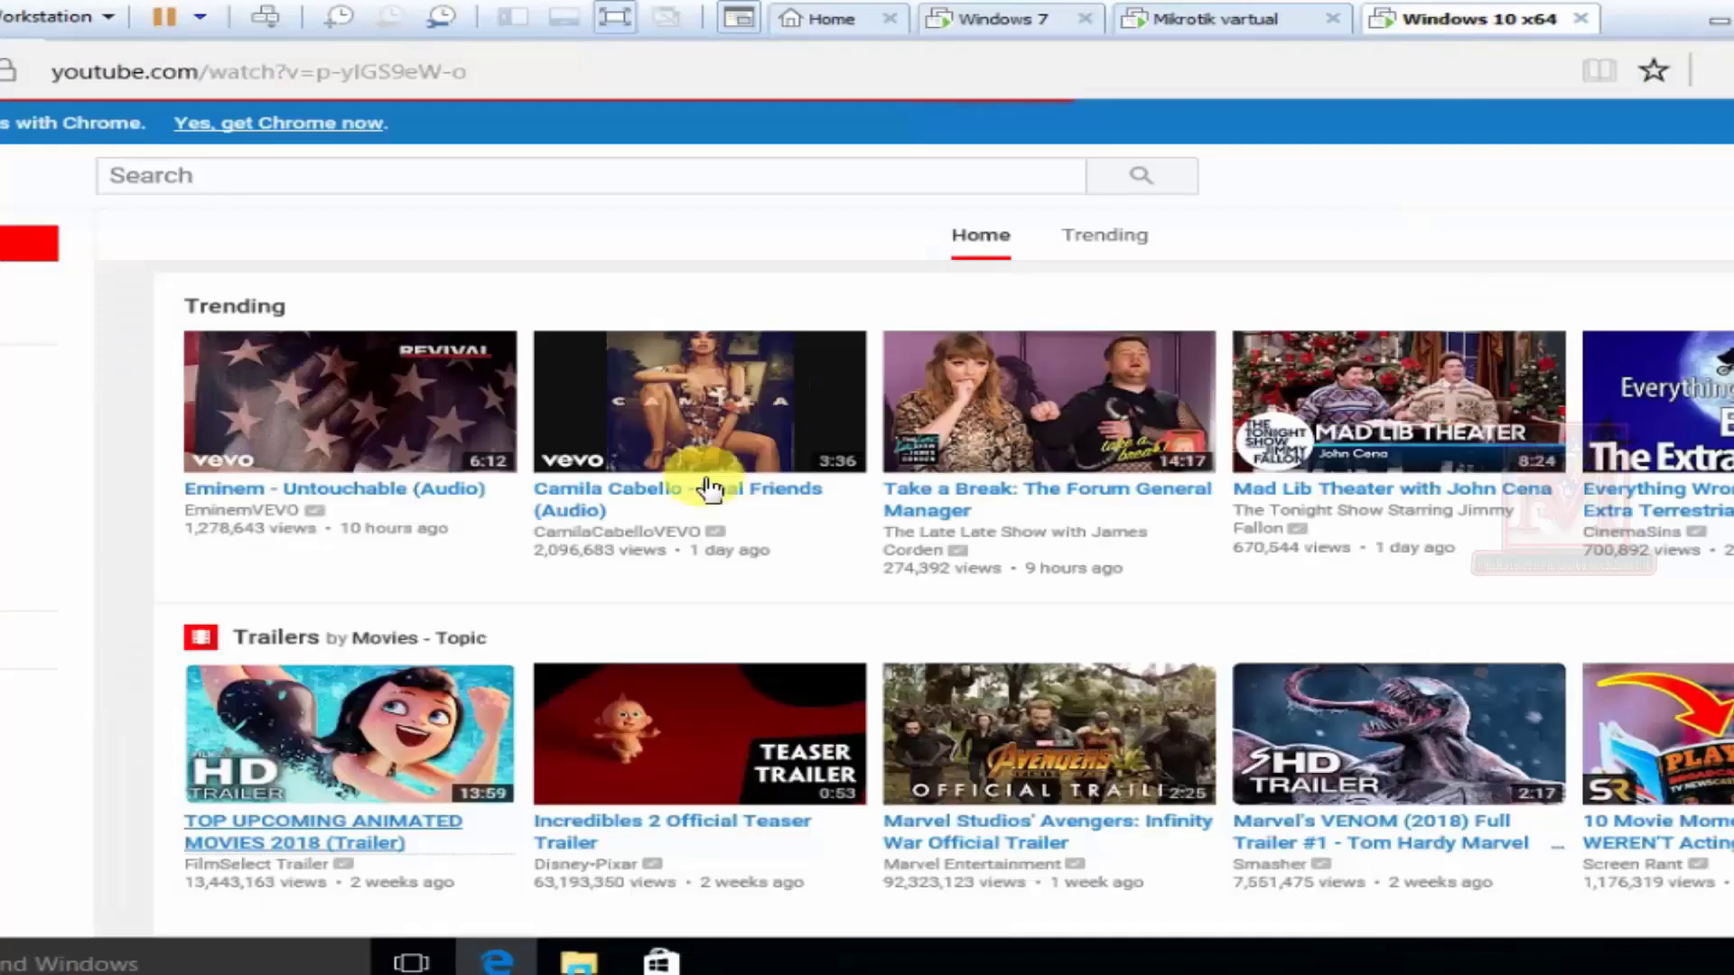
# In the Windows 7 virtual machine, set the IT_officer queue's maximum upload limit to 1M and download limit to 512k
pyautogui.click(994, 20)
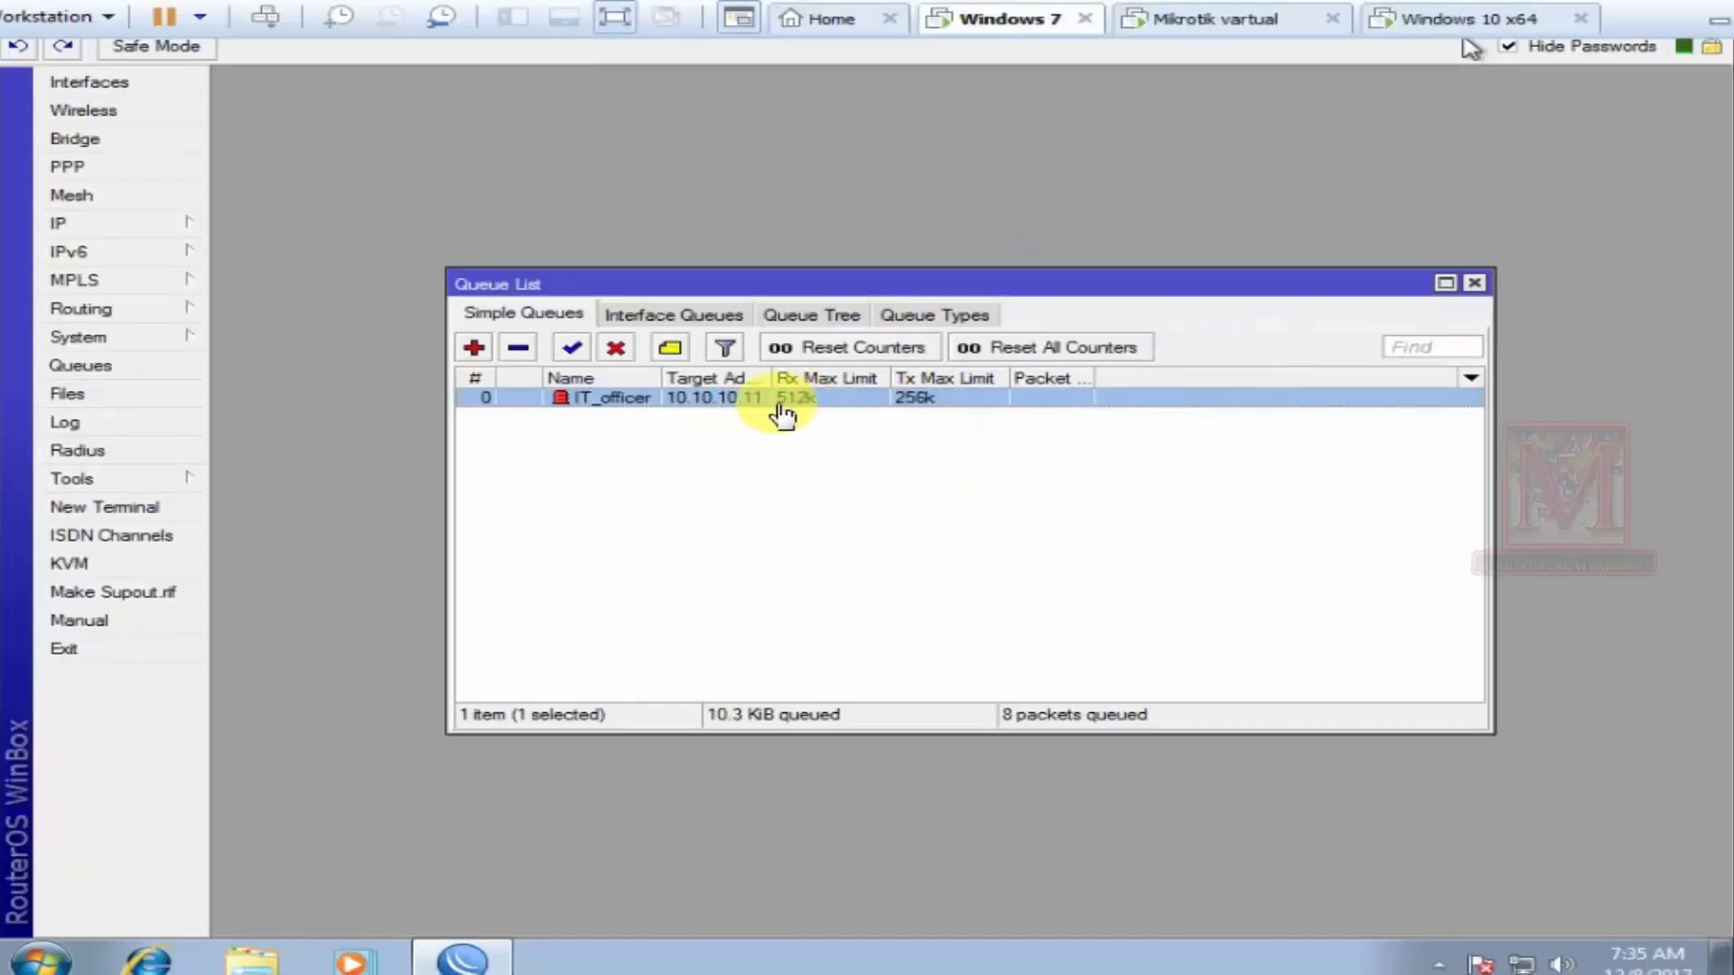
pyautogui.click(690, 399)
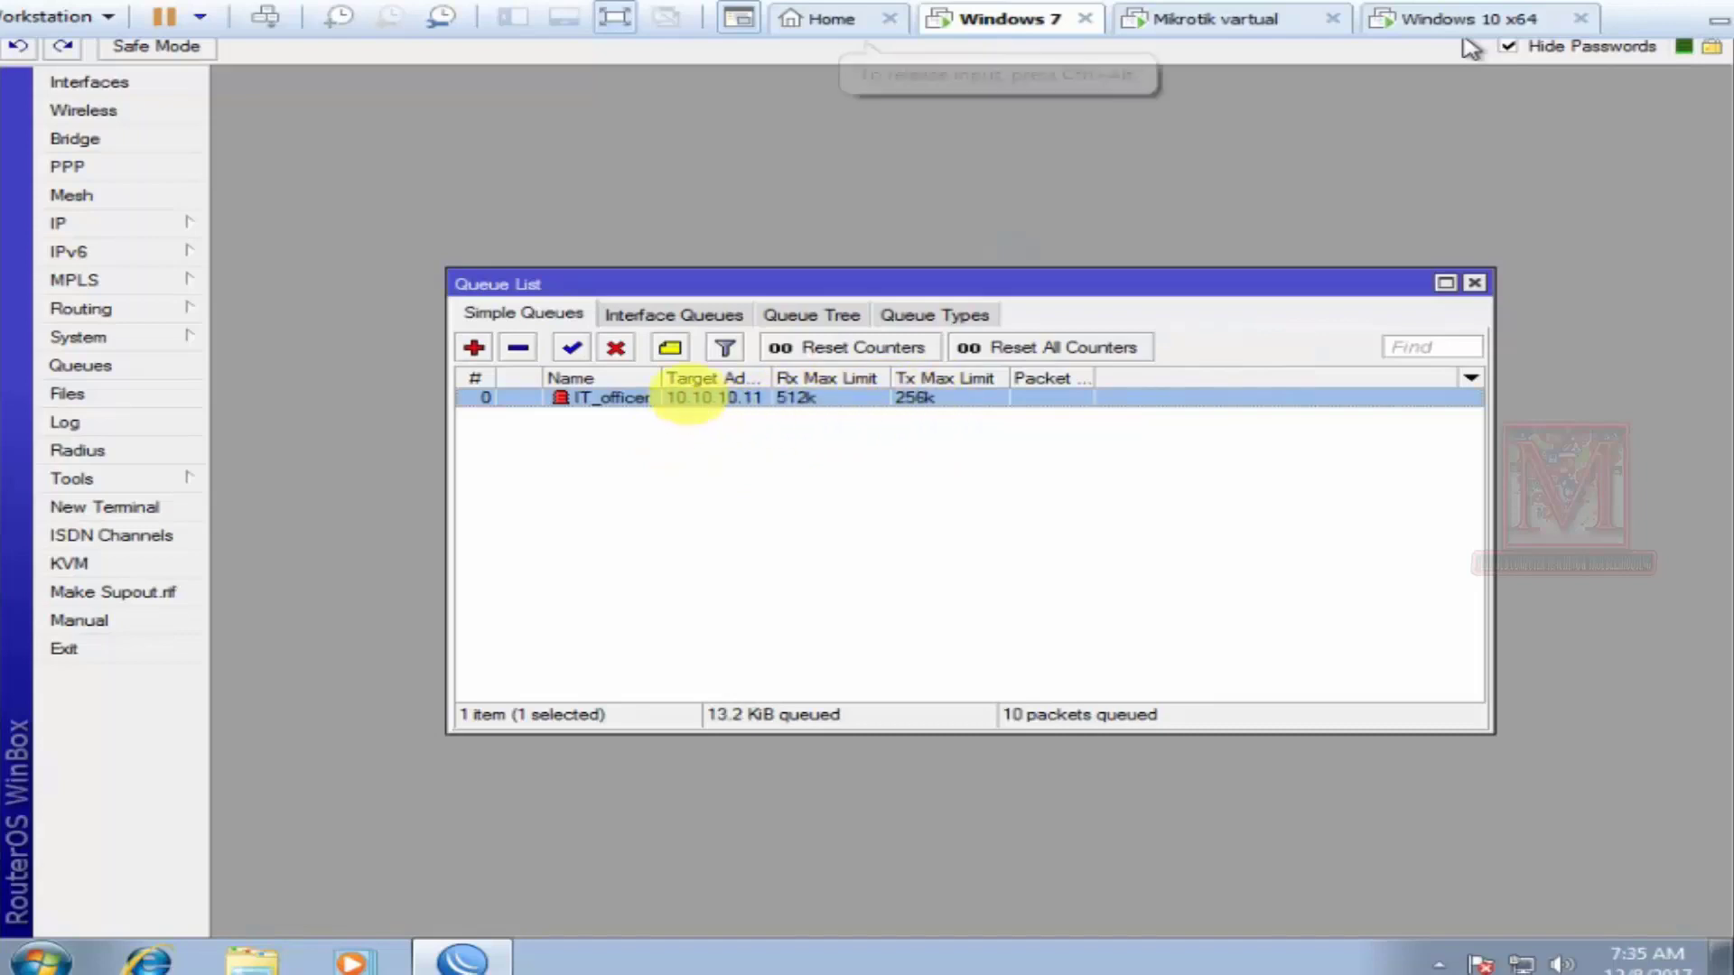
pyautogui.doubleClick(664, 399)
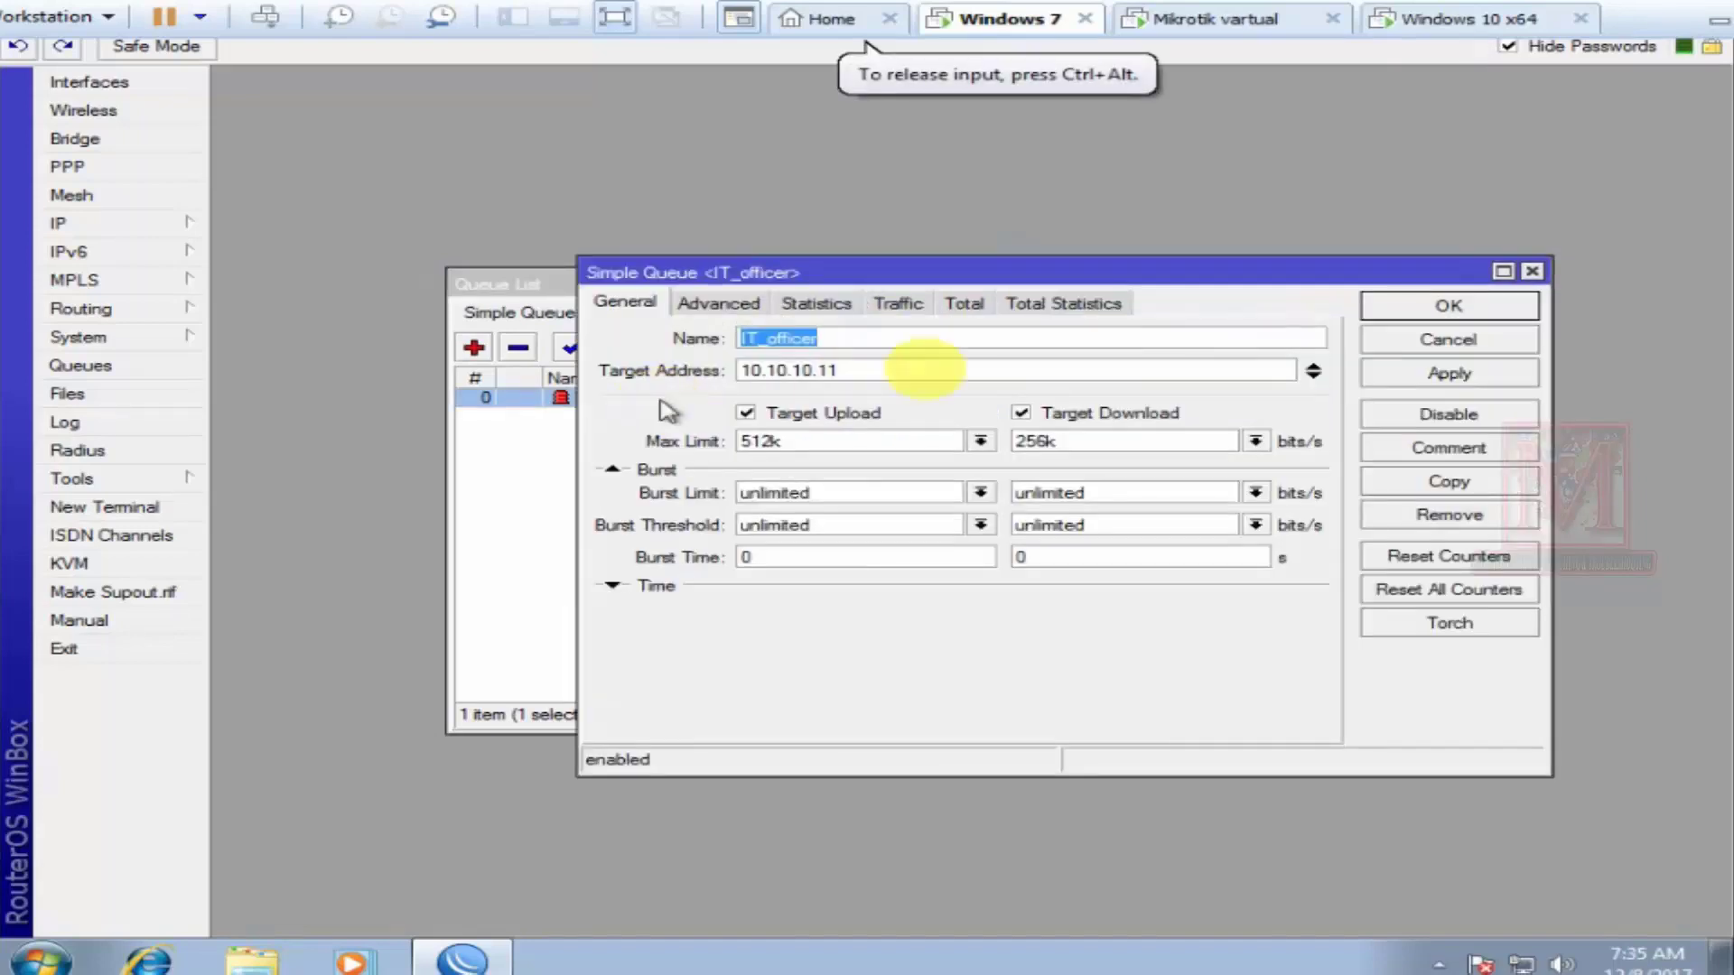
pyautogui.click(980, 440)
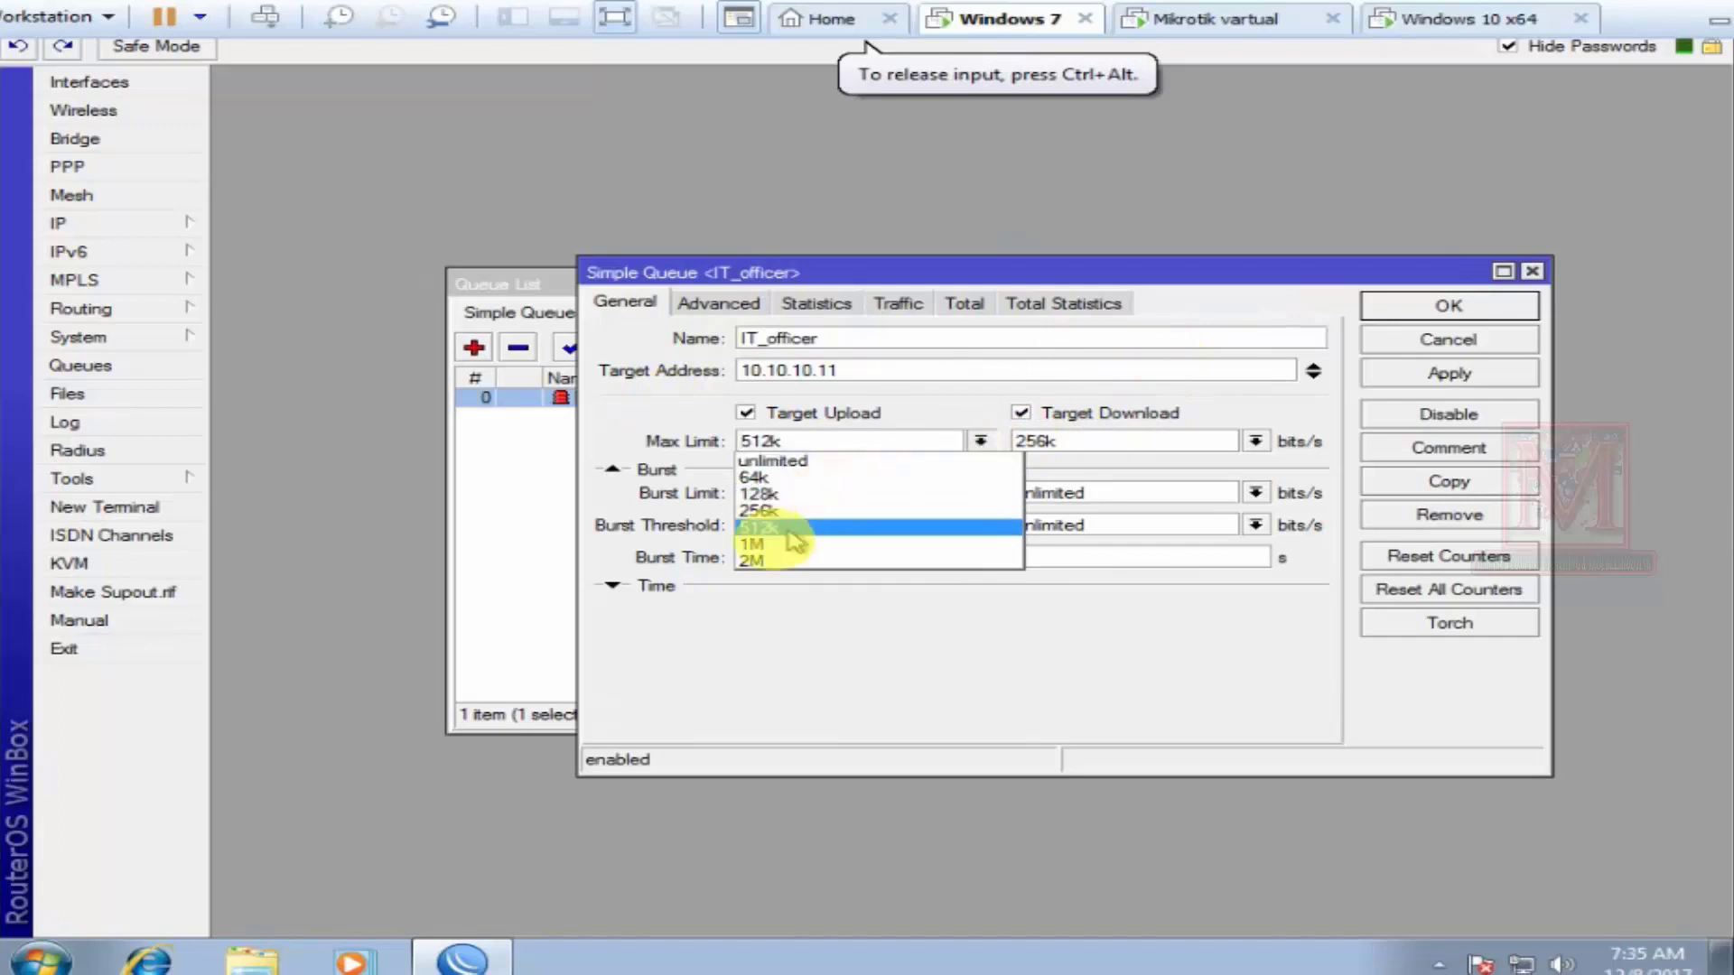
pyautogui.click(760, 545)
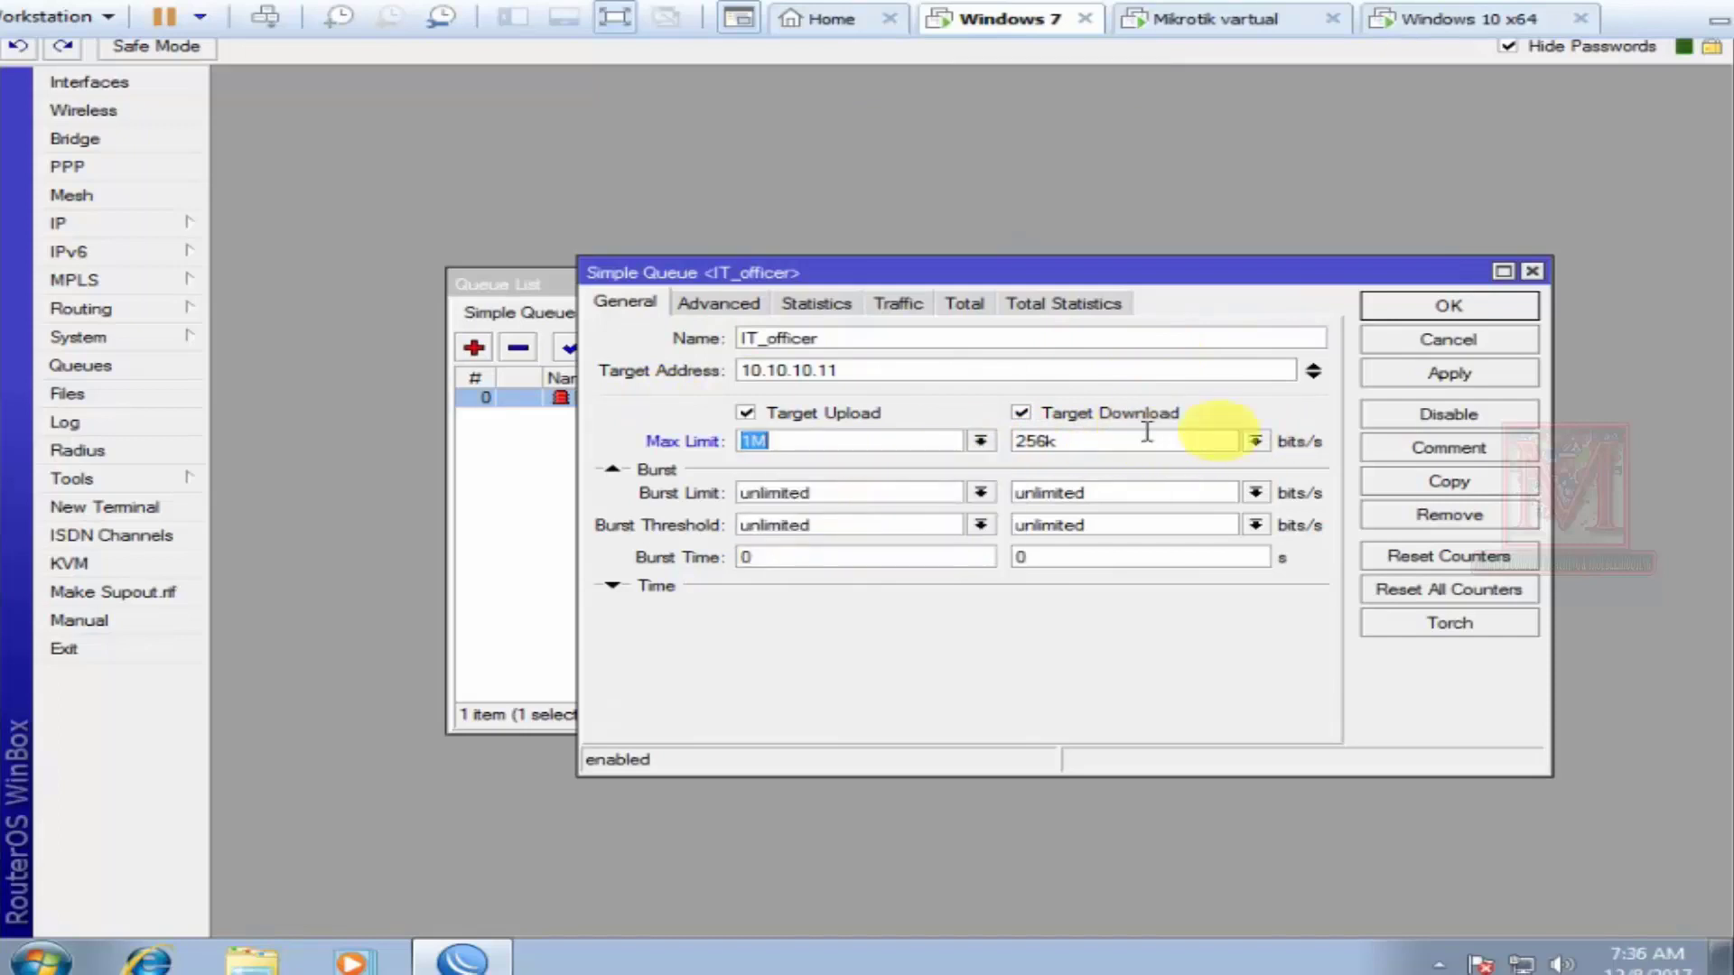
pyautogui.click(1256, 441)
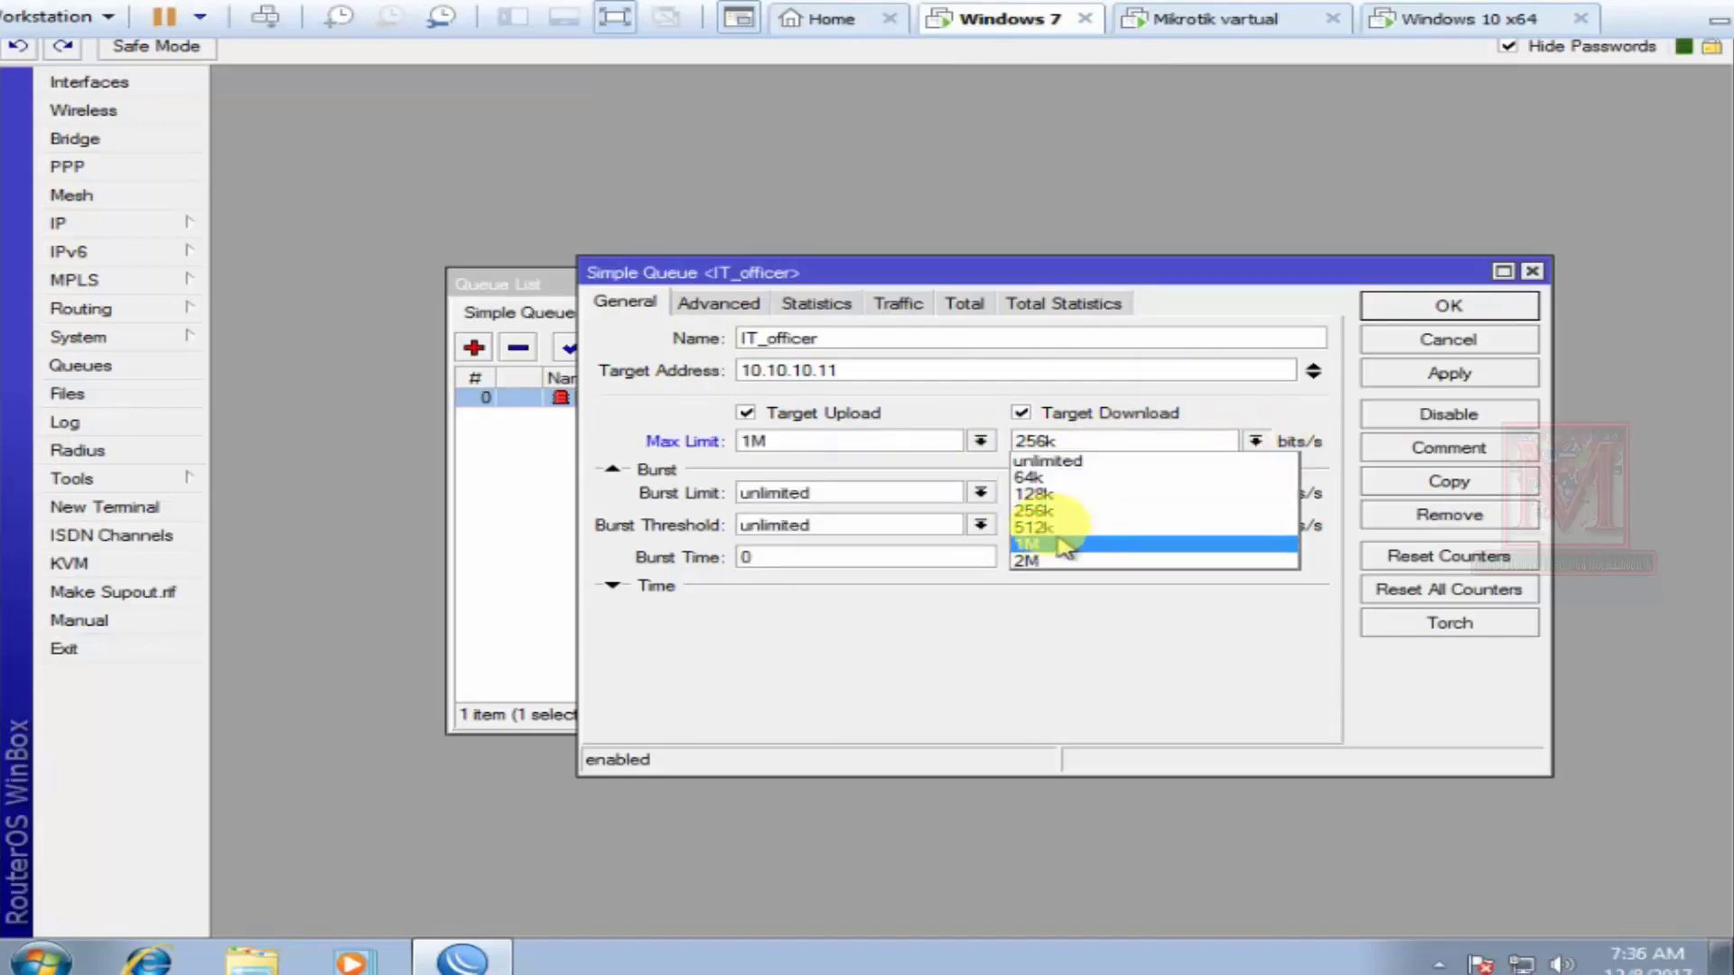
pyautogui.click(1061, 535)
pyautogui.click(1436, 376)
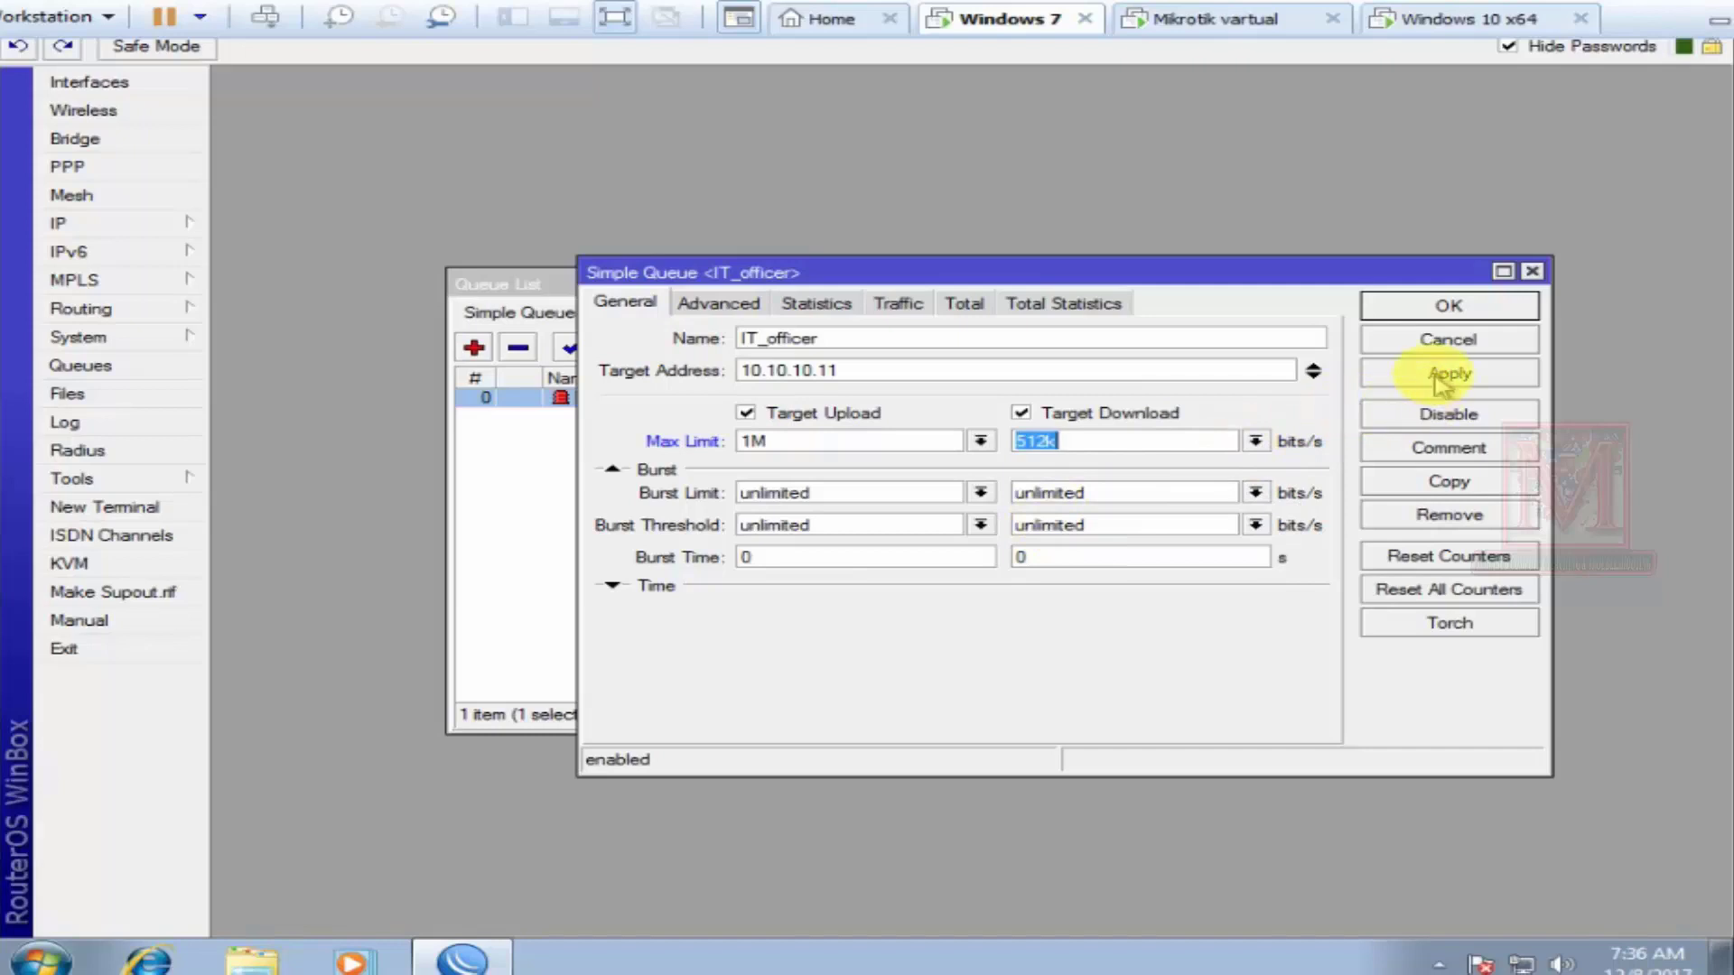
pyautogui.click(1447, 309)
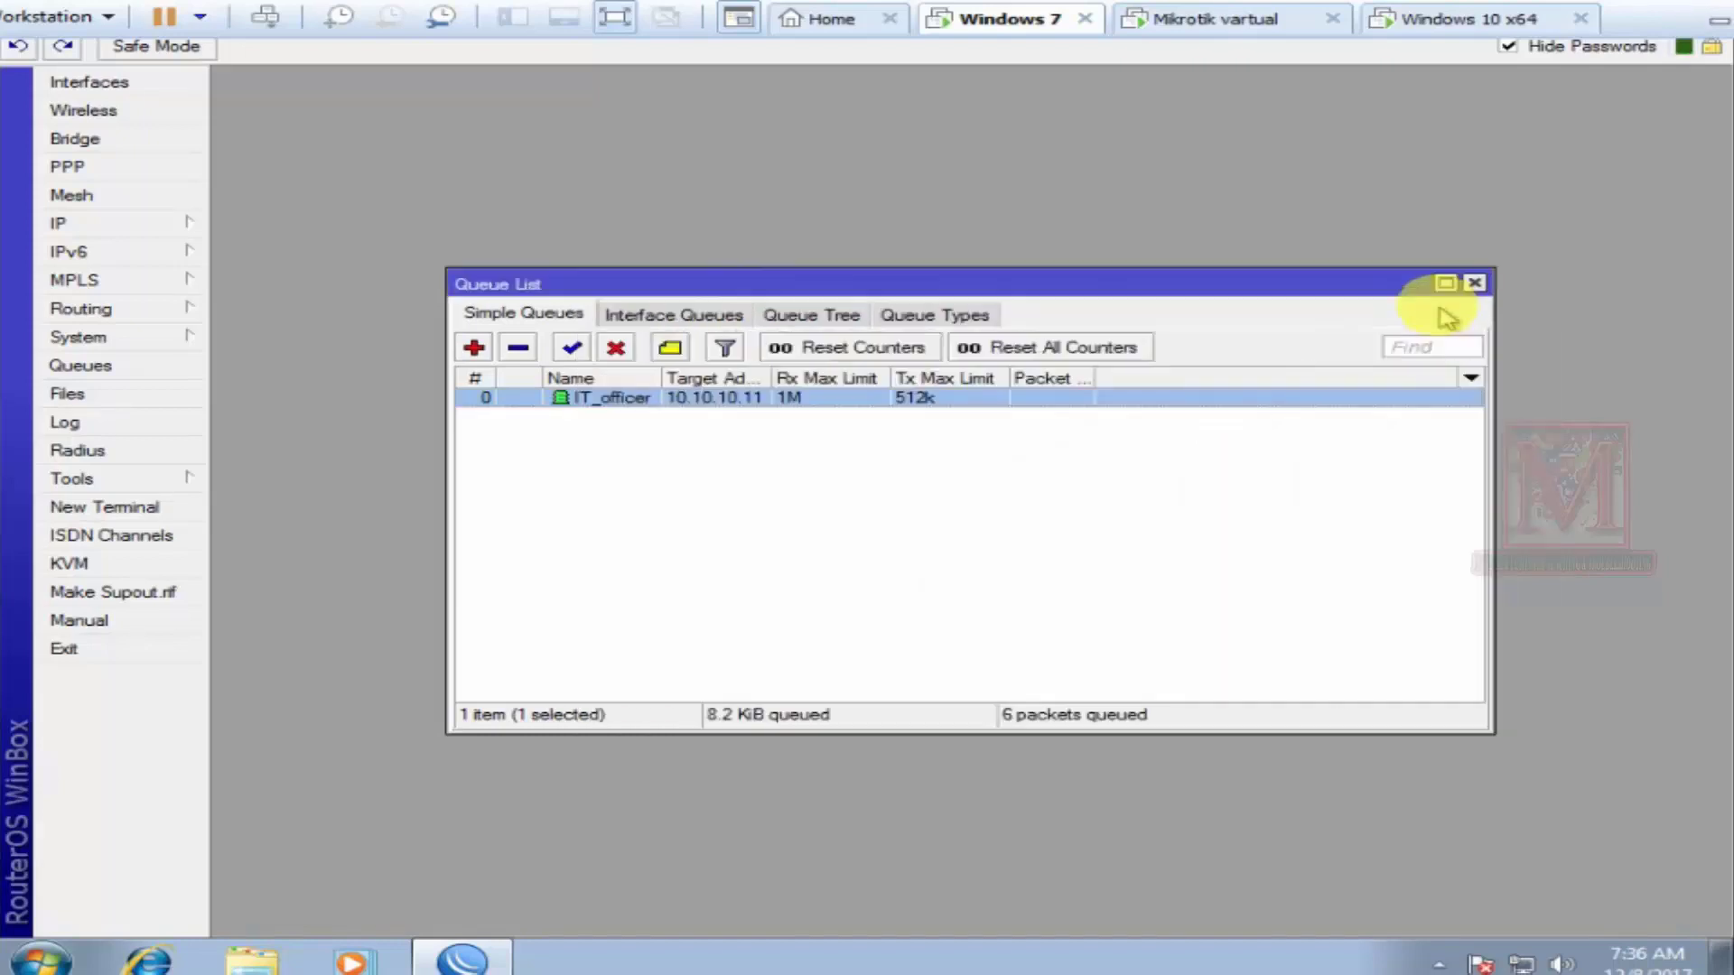
# Mute the trailer in the Windows 10 virtual machine and compare its playback with the IT_officer queue's status in Windows 7
pyautogui.click(1439, 18)
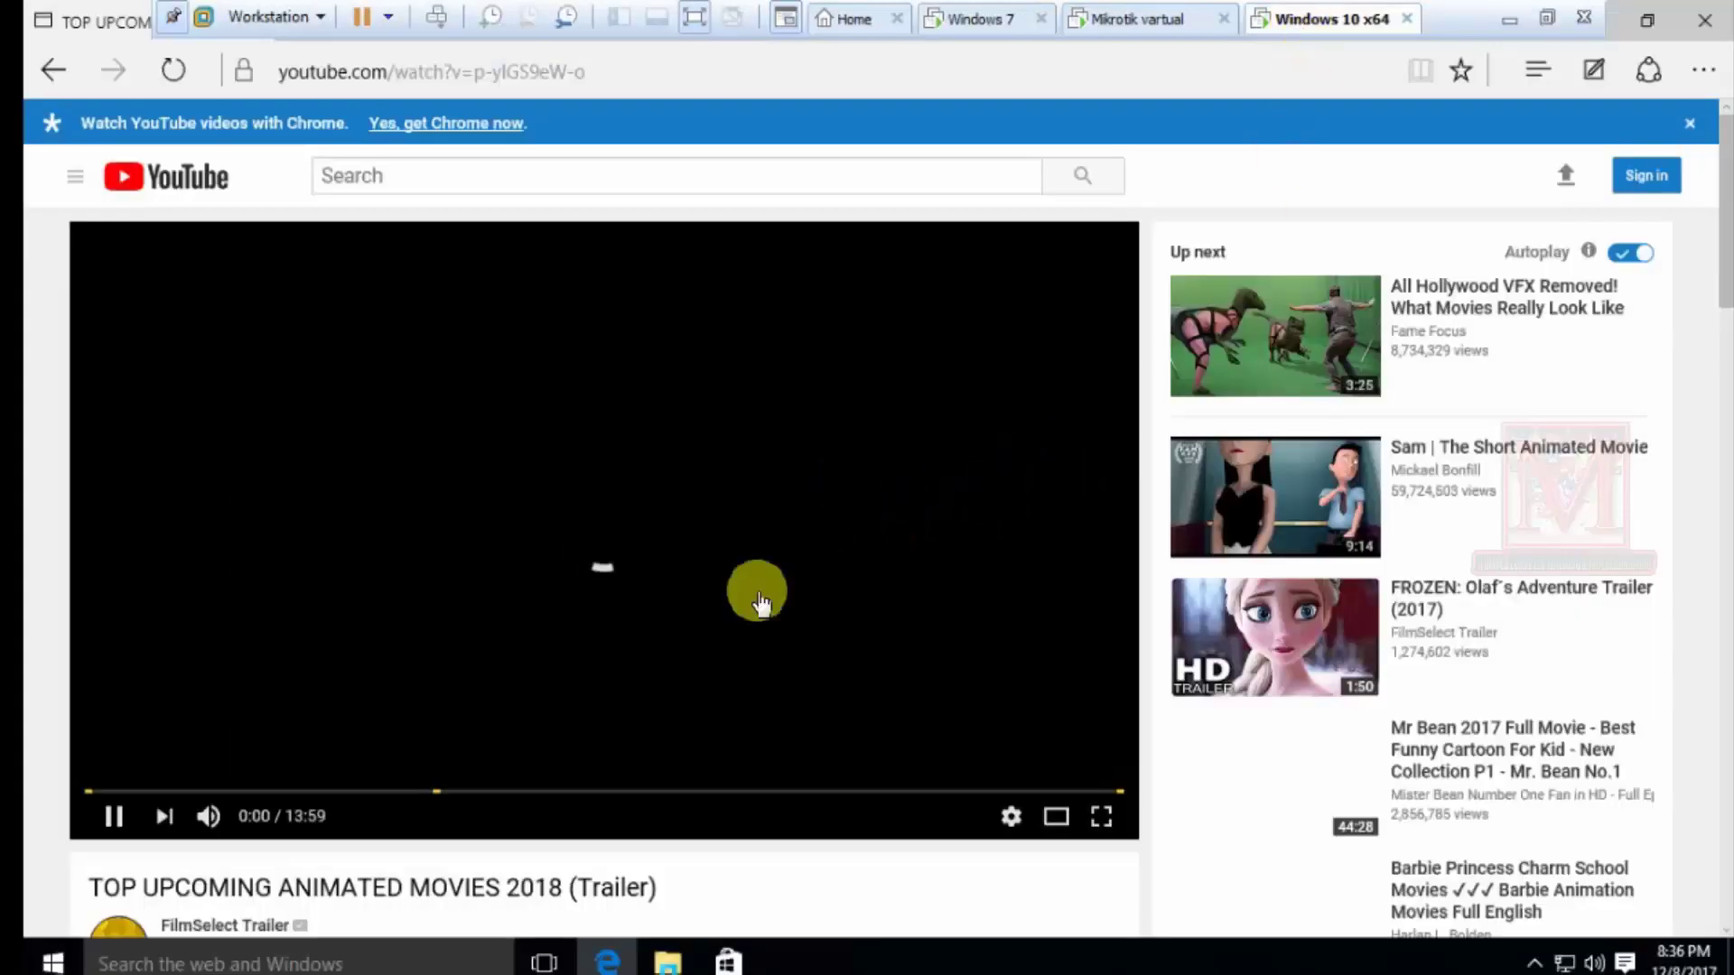
pyautogui.click(210, 817)
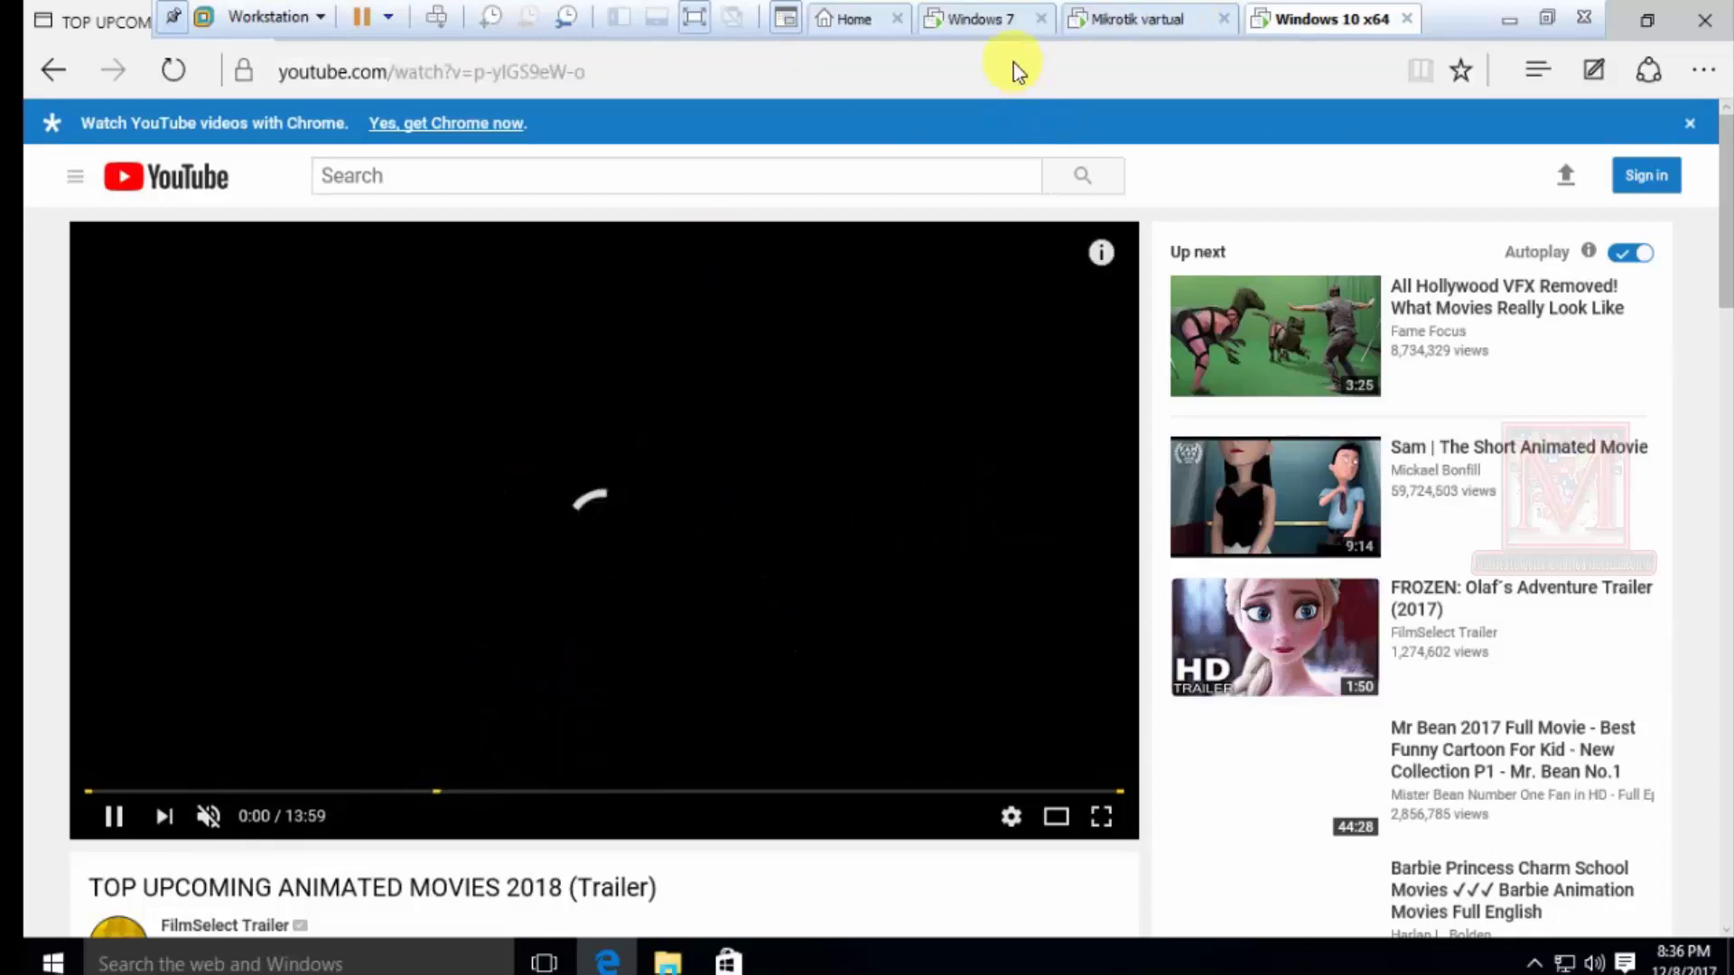
pyautogui.click(992, 27)
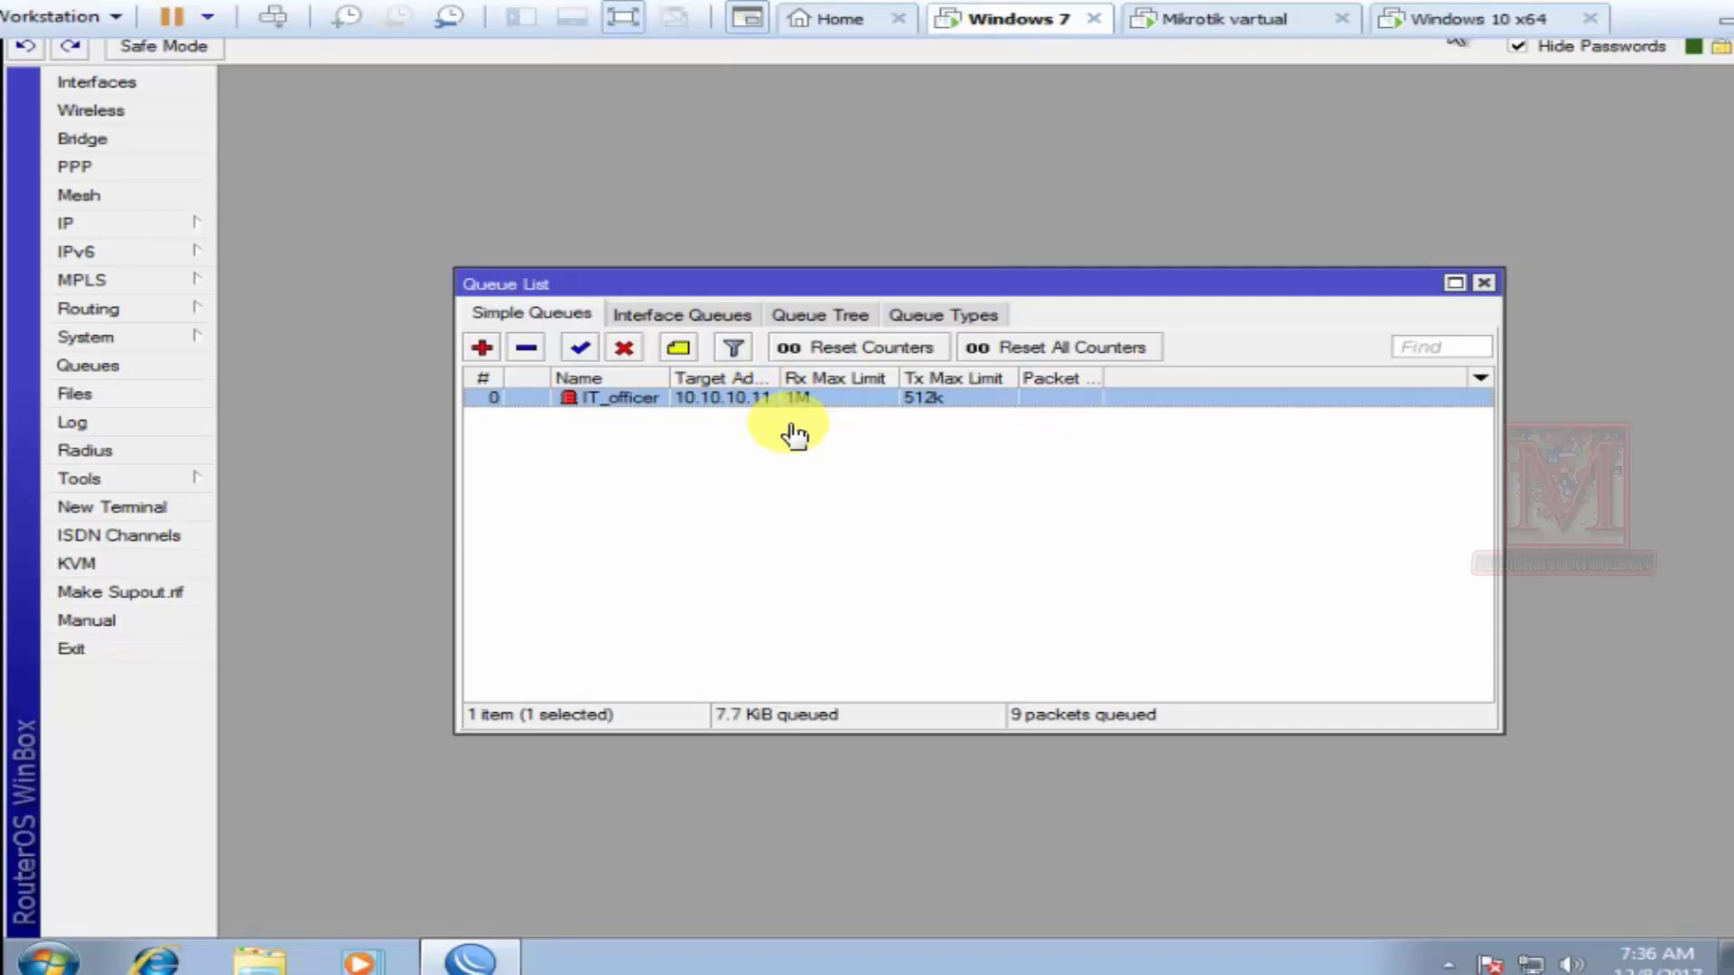
pyautogui.click(1494, 22)
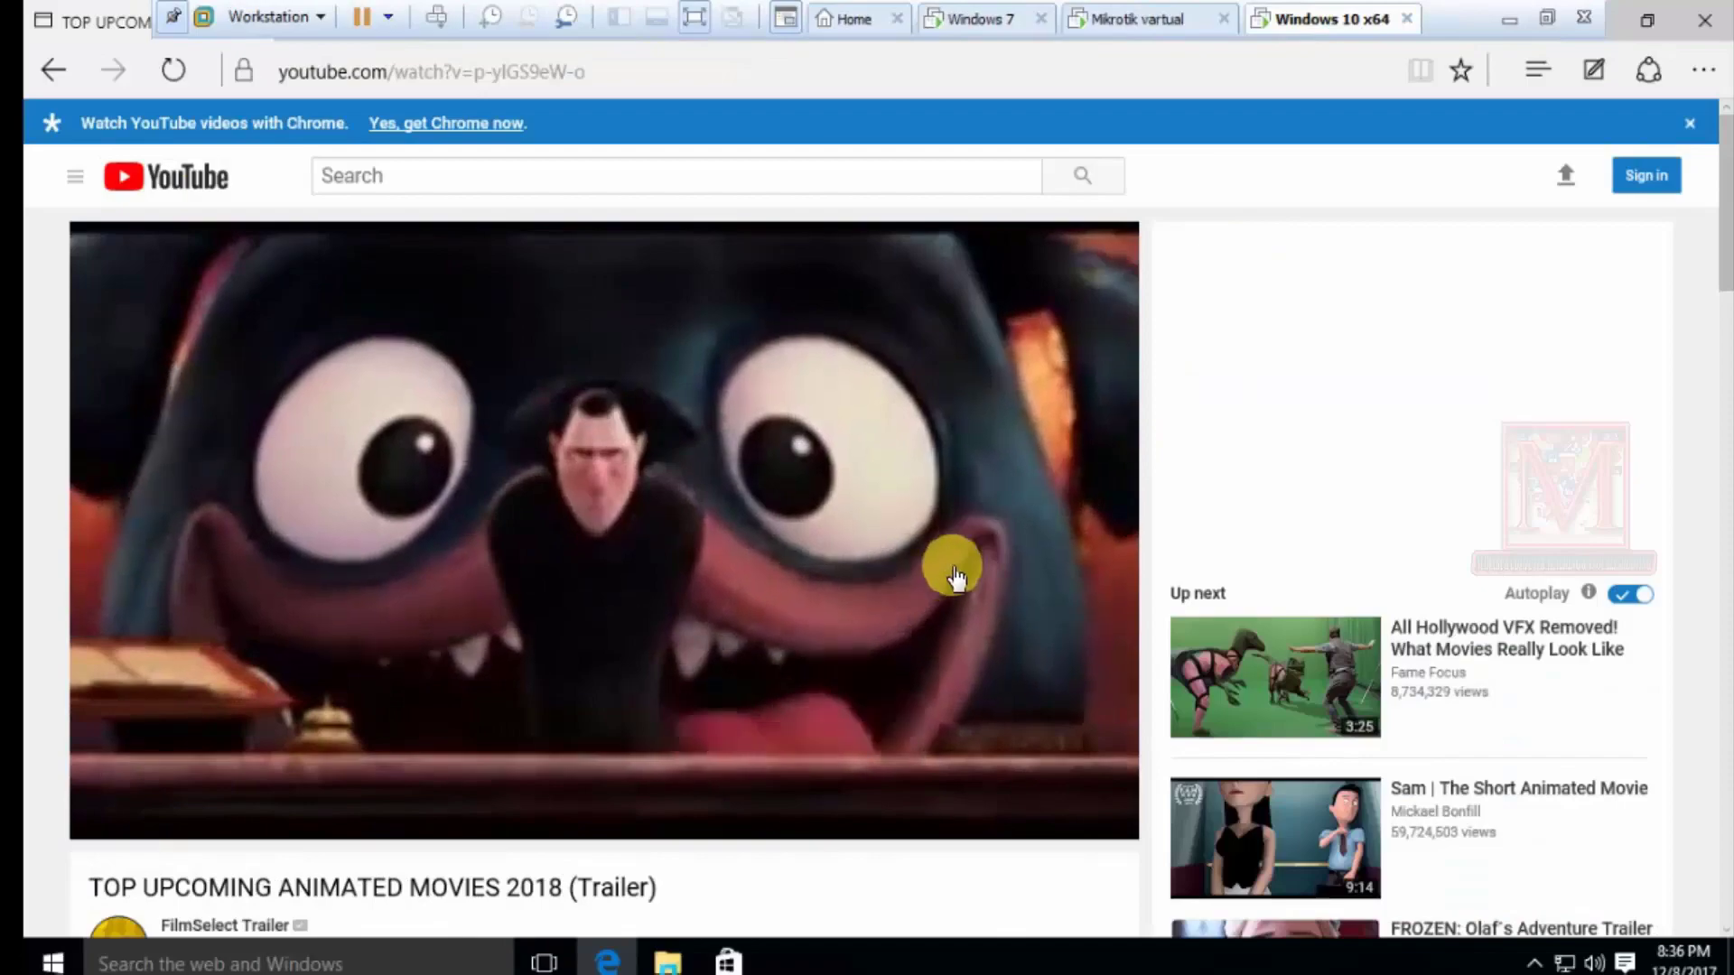
pyautogui.click(975, 19)
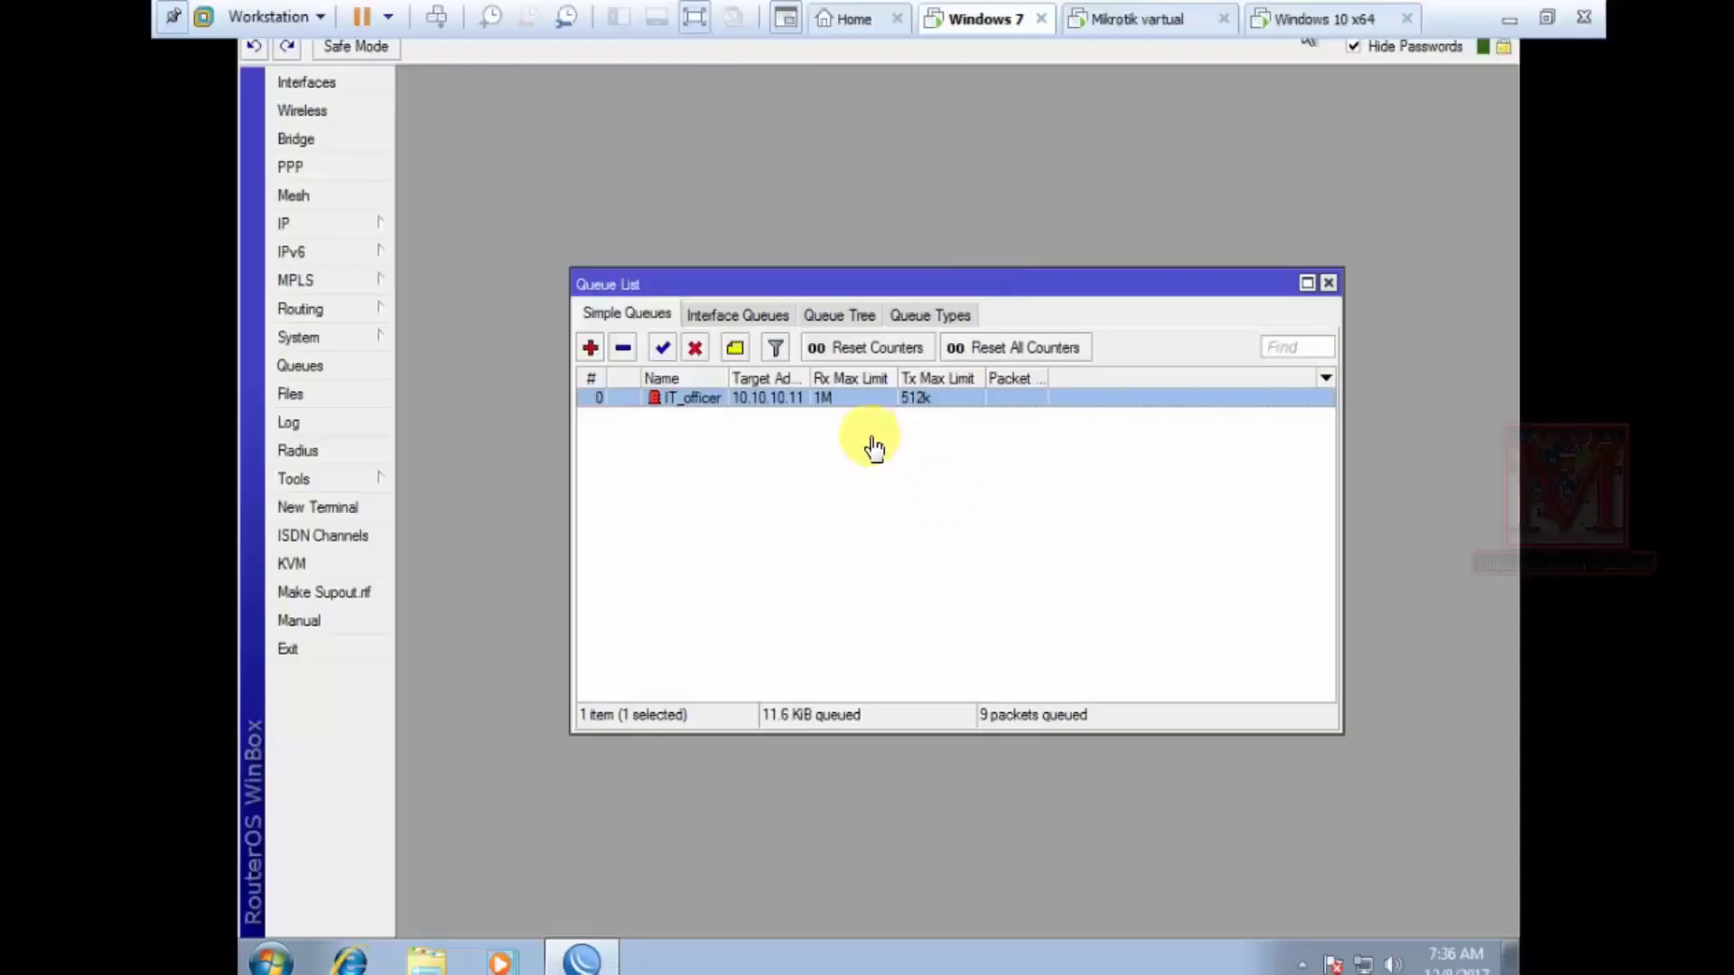
# Close Edge in the Windows 10 virtual machine and check the IT_officer queue's status in Windows 7 without that traffic
pyautogui.click(1345, 25)
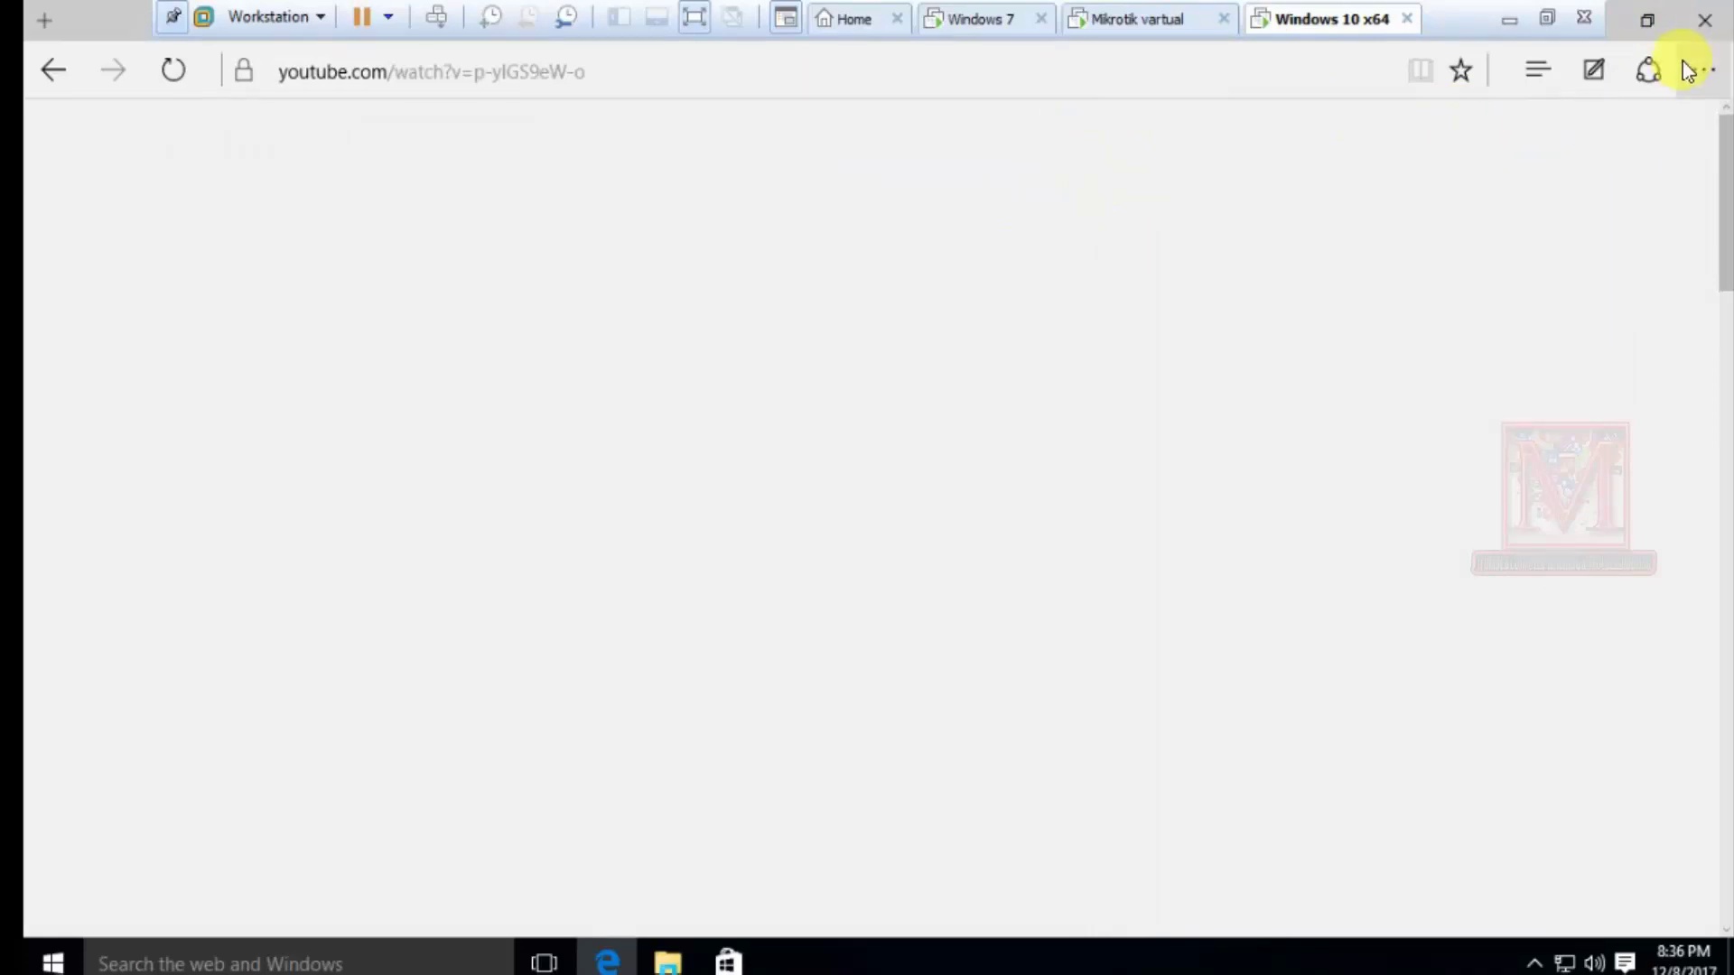
pyautogui.click(1705, 20)
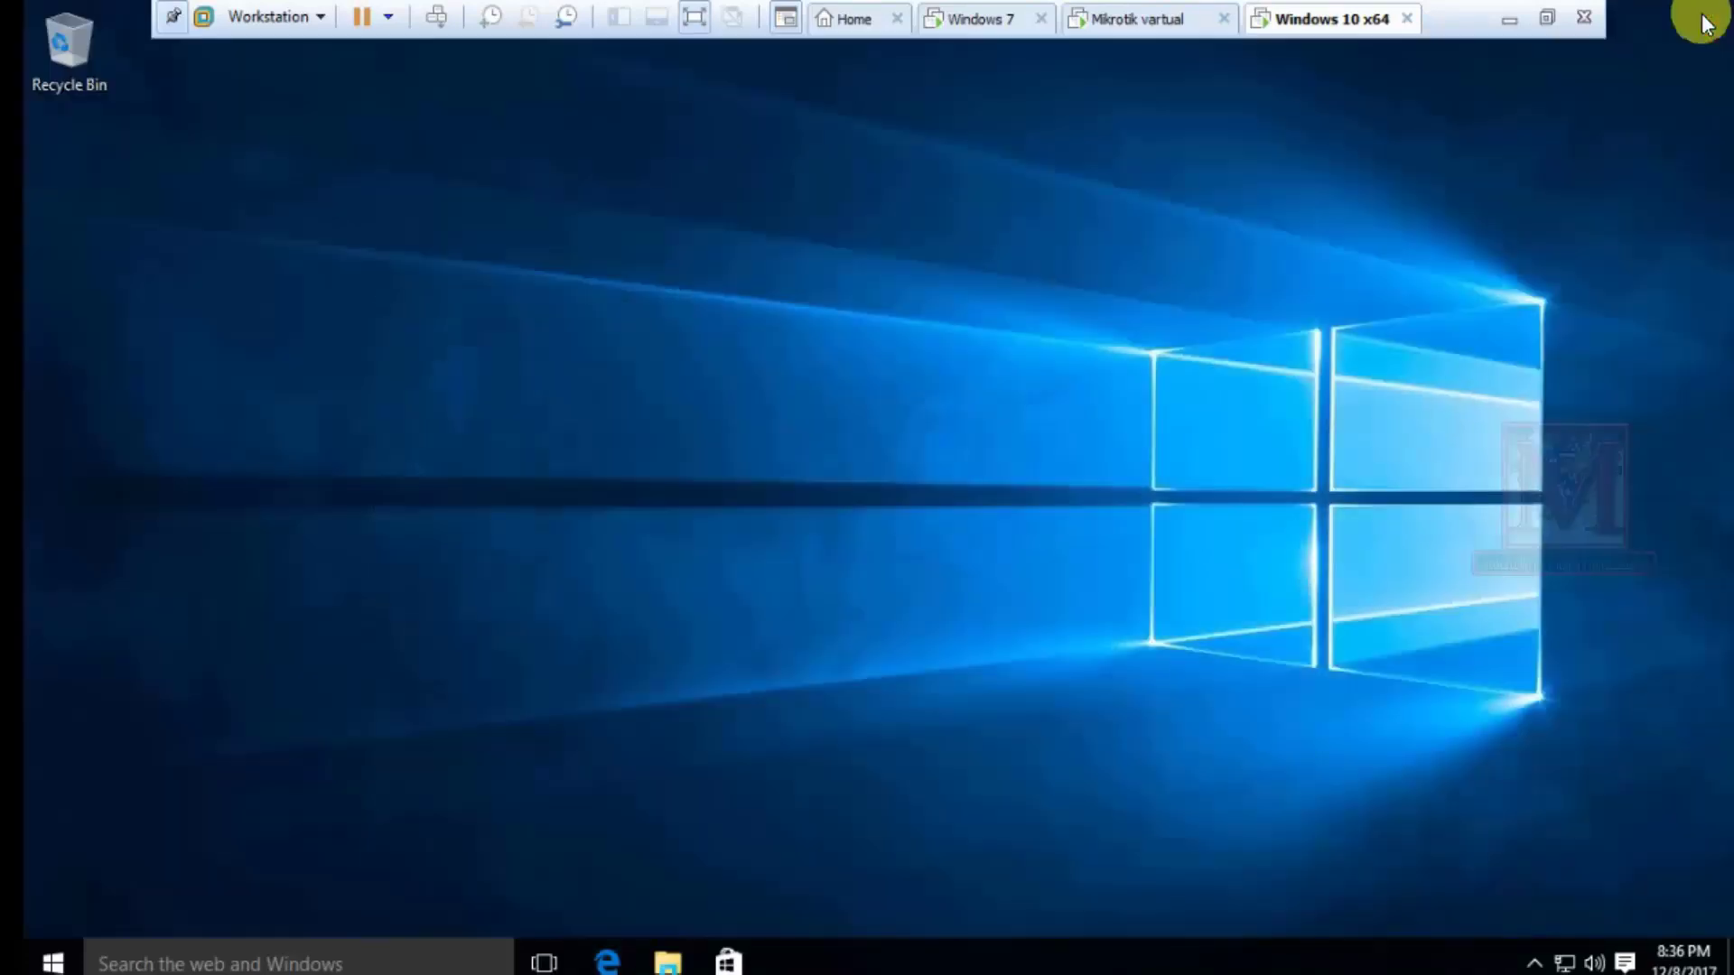
pyautogui.click(981, 27)
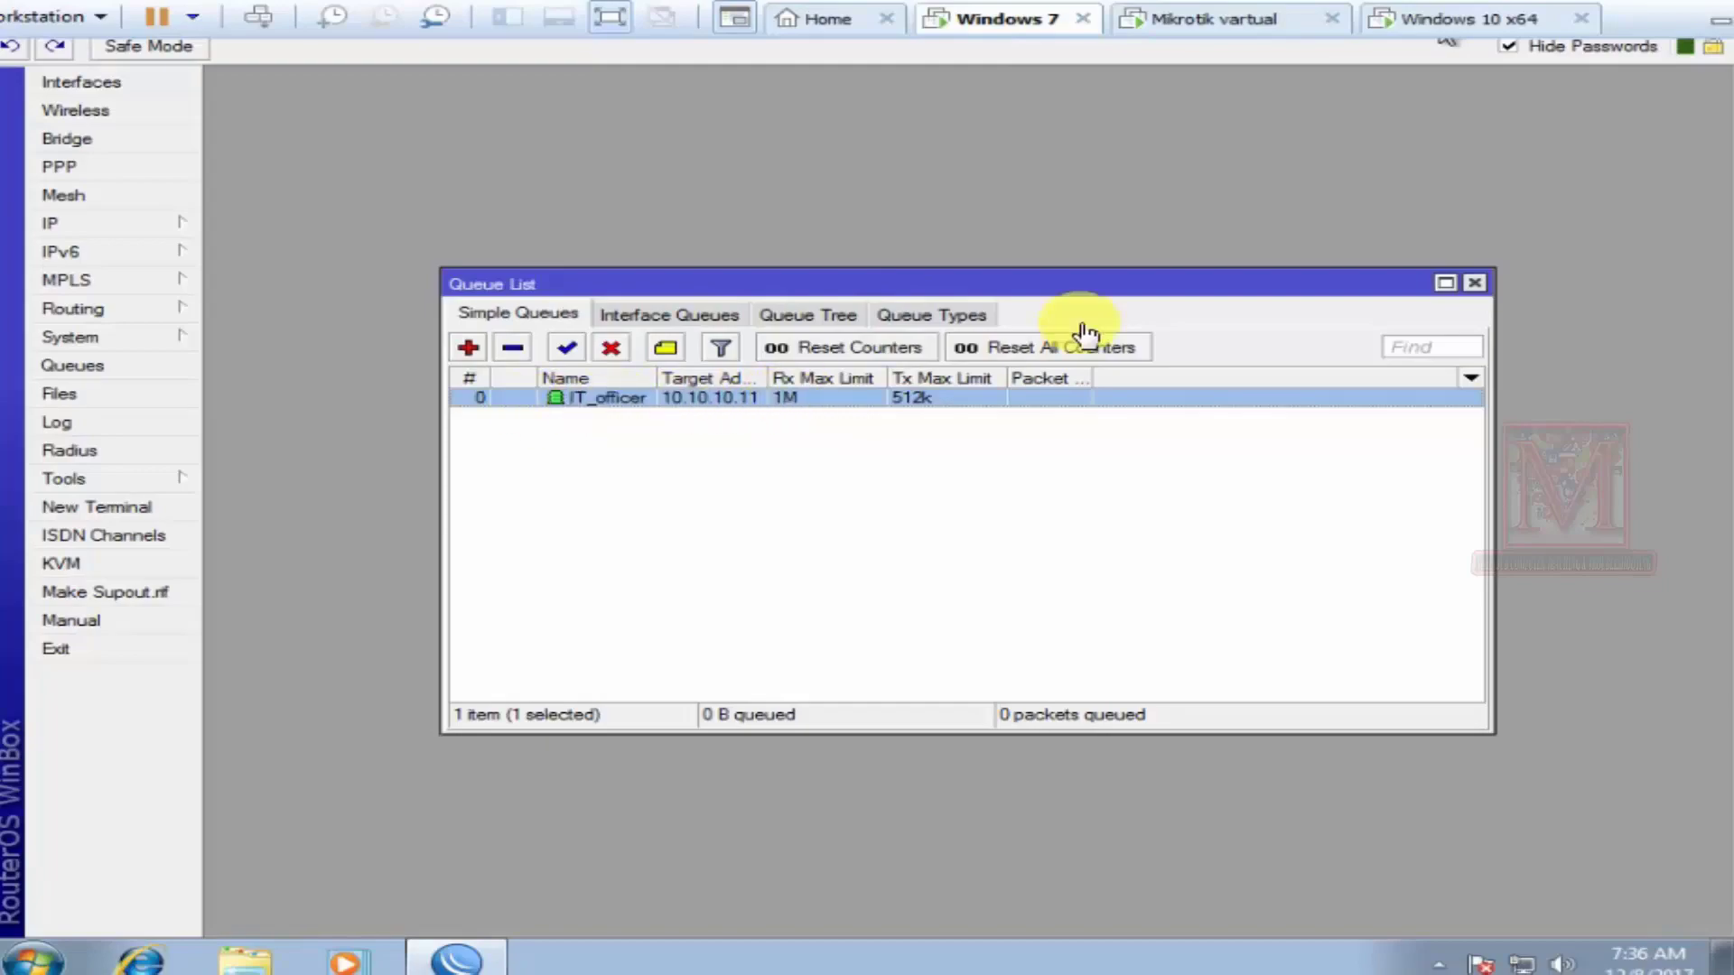
pyautogui.click(1465, 25)
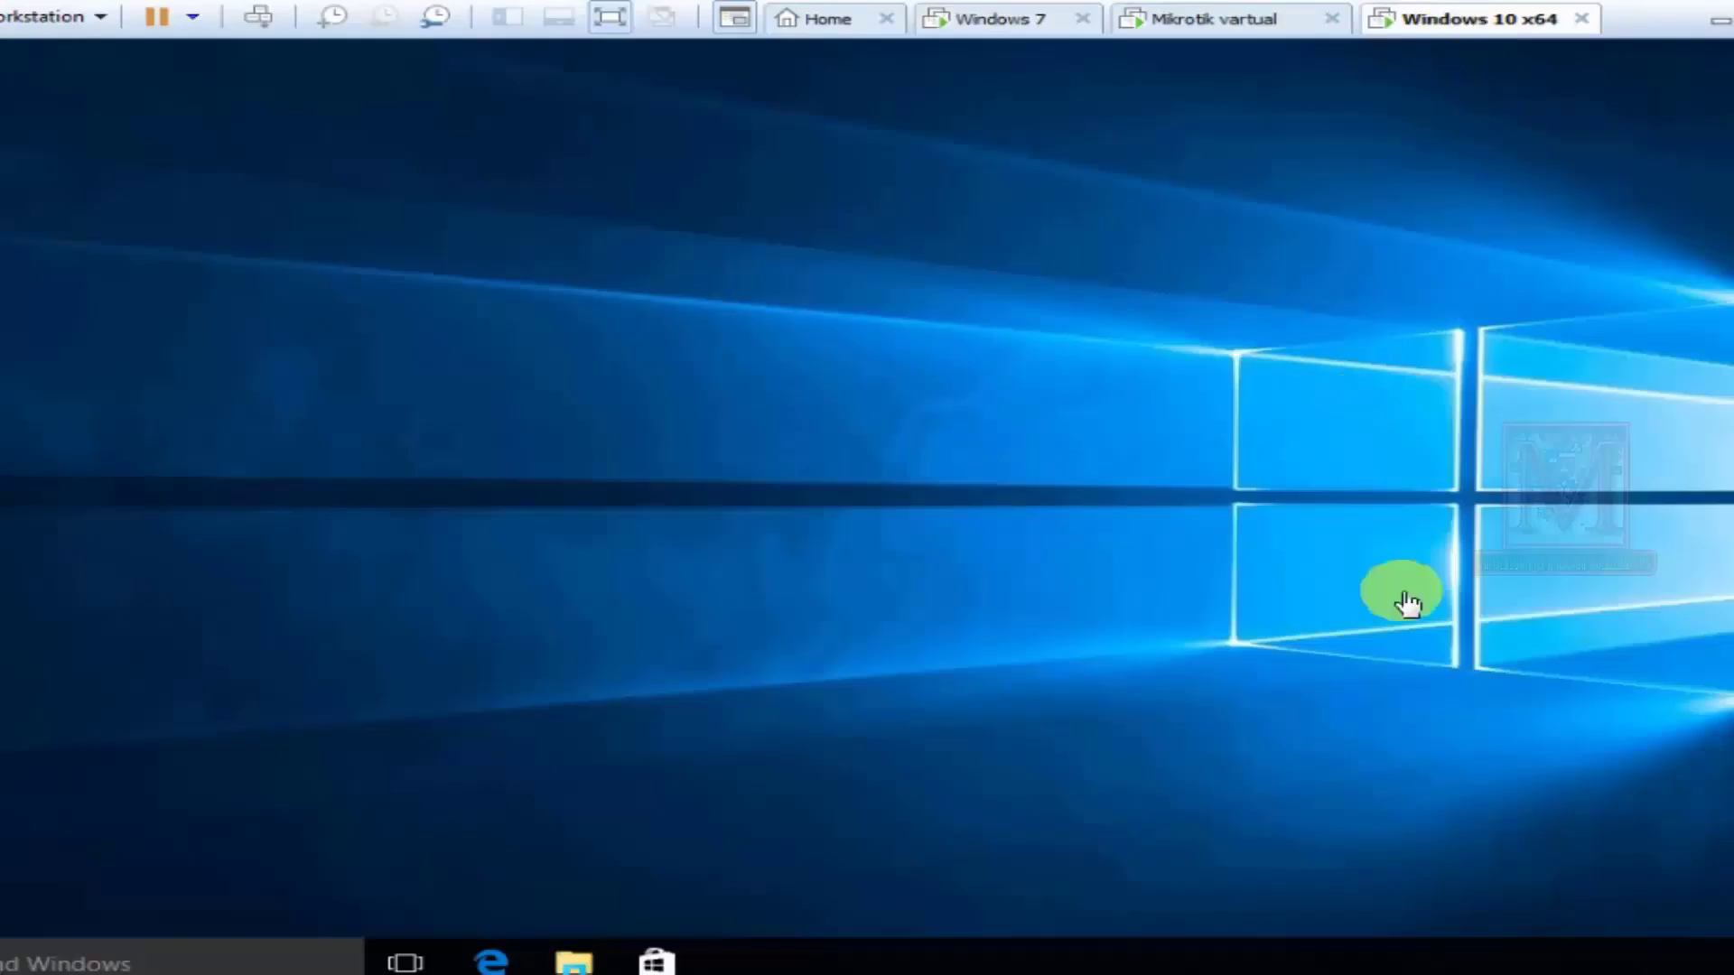
# In the Windows 7 virtual machine, start a new simple queue named Account with target address 10.10.10.12
pyautogui.click(998, 25)
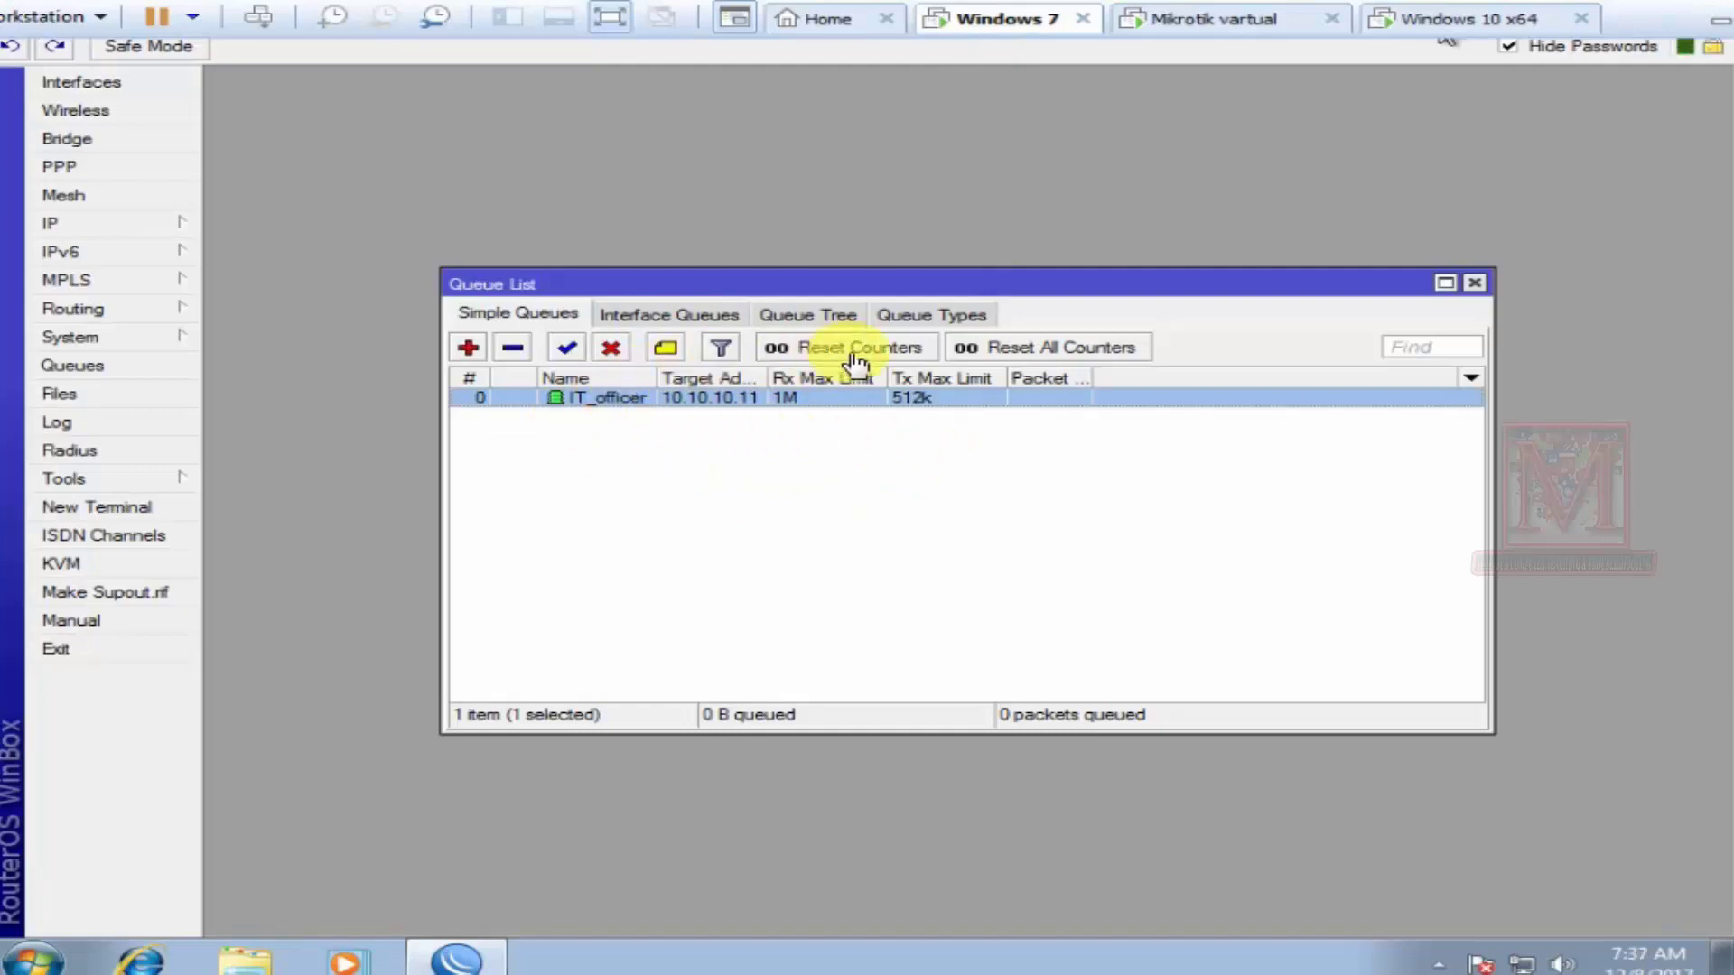
pyautogui.click(469, 352)
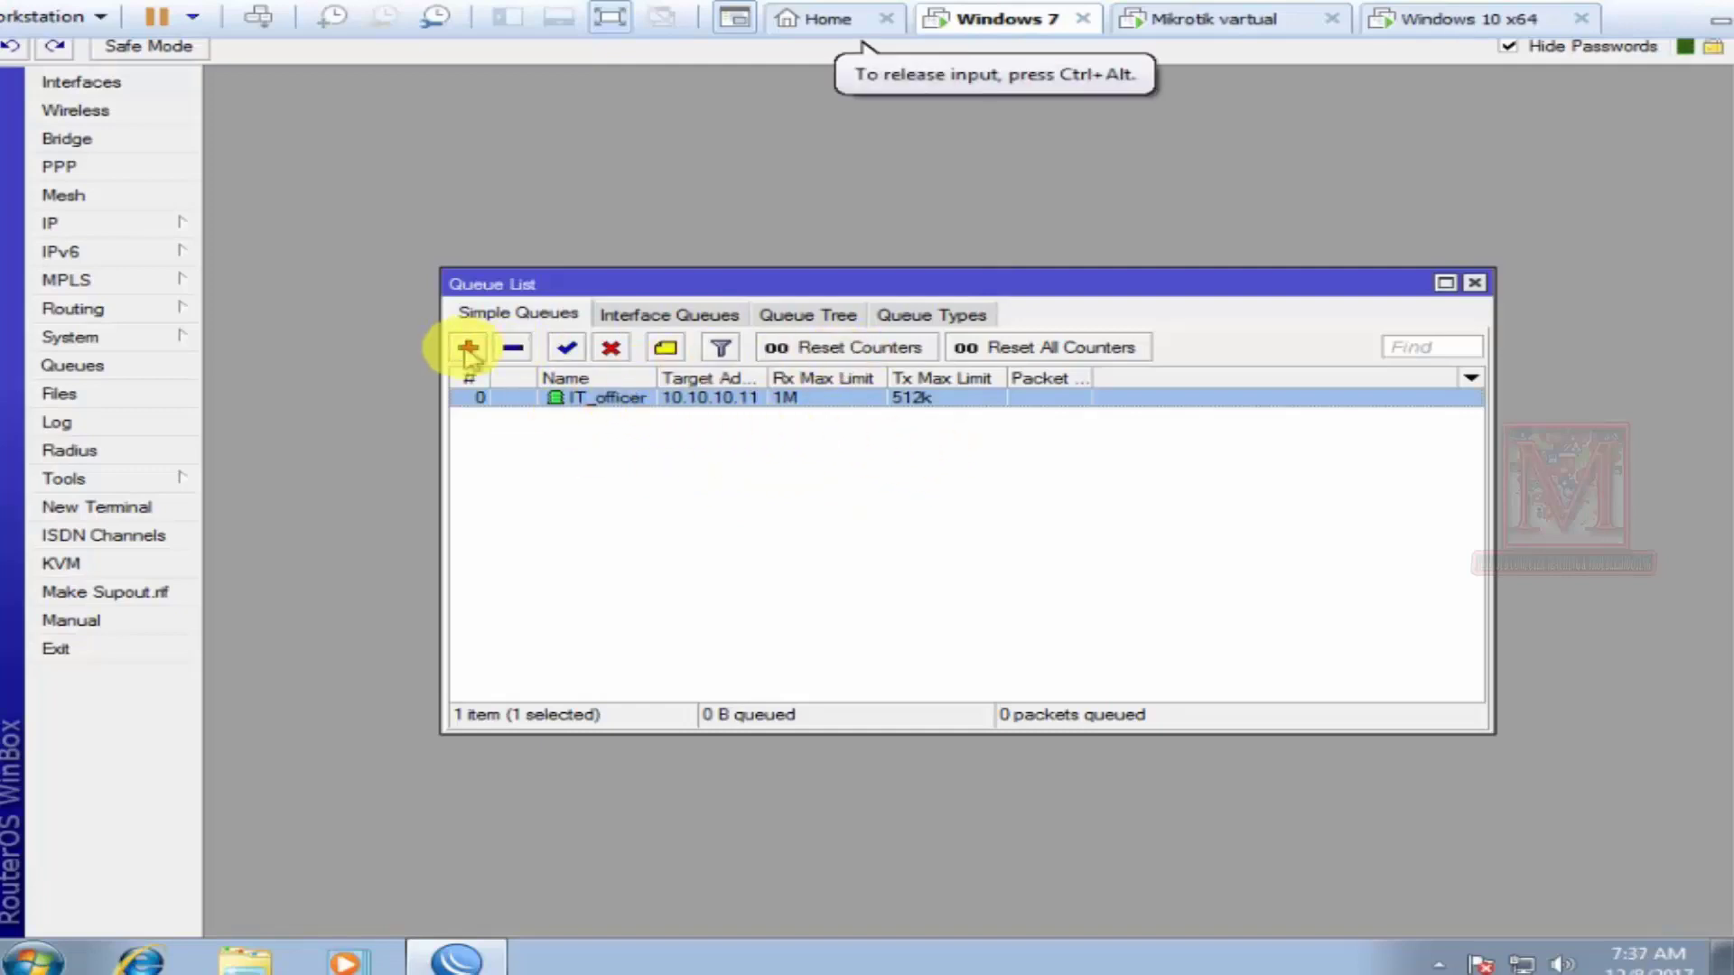
pyautogui.click(469, 352)
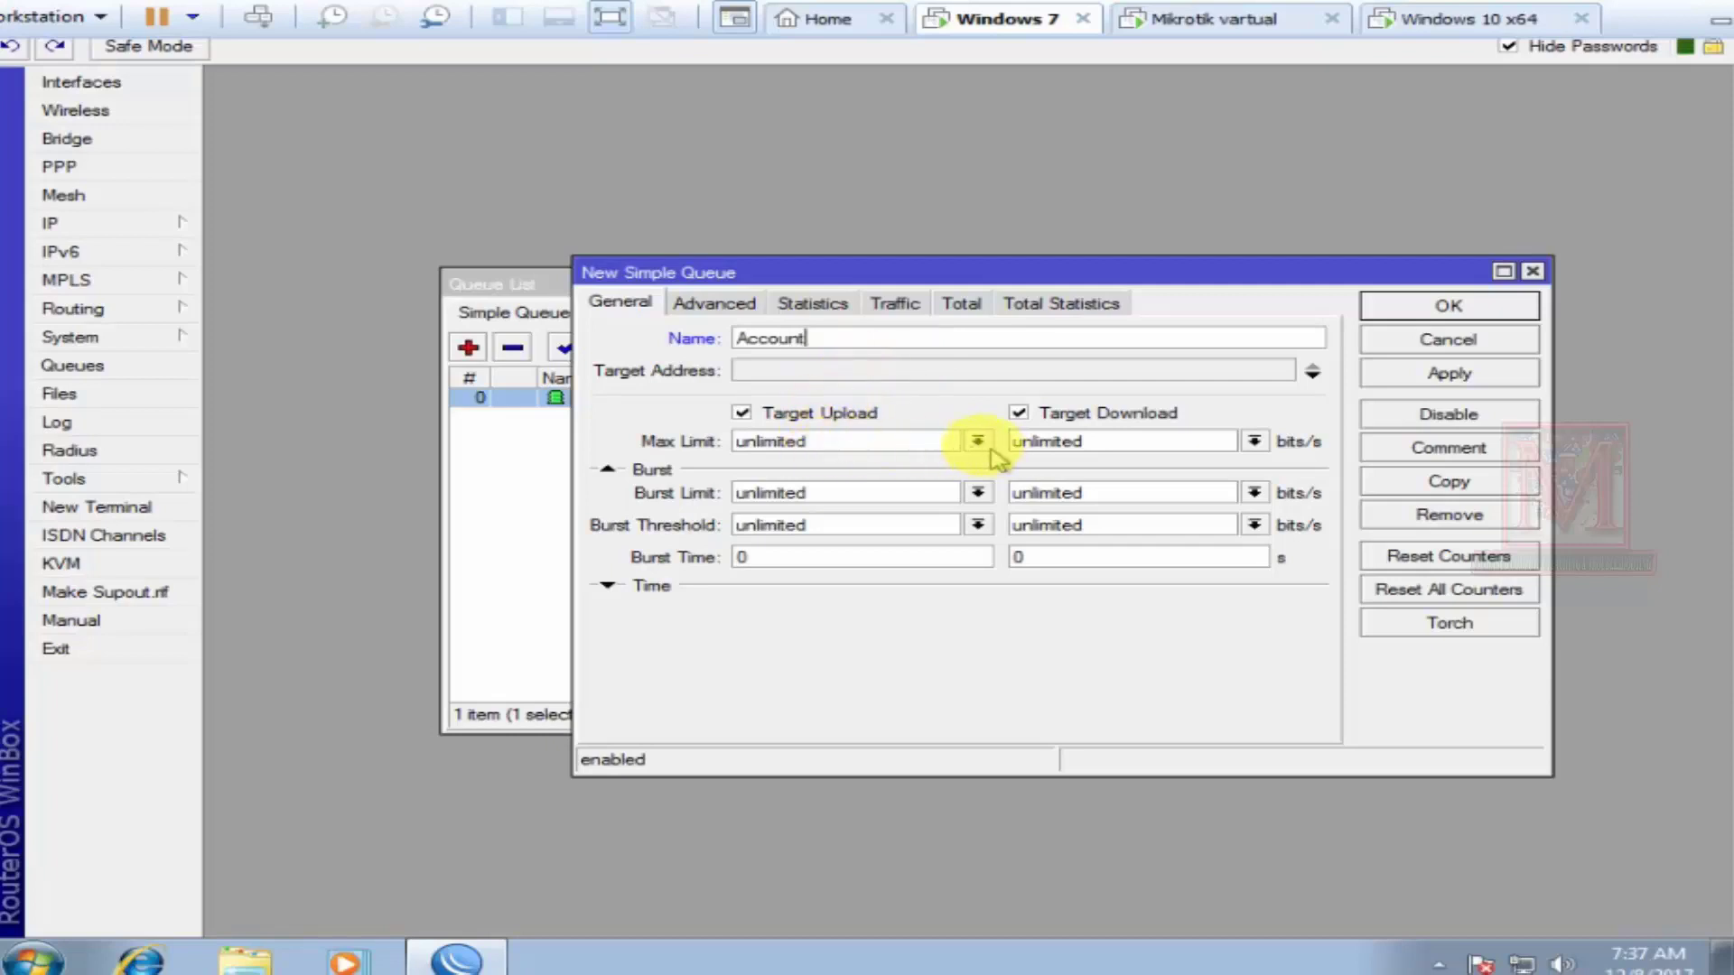
pyautogui.click(863, 372)
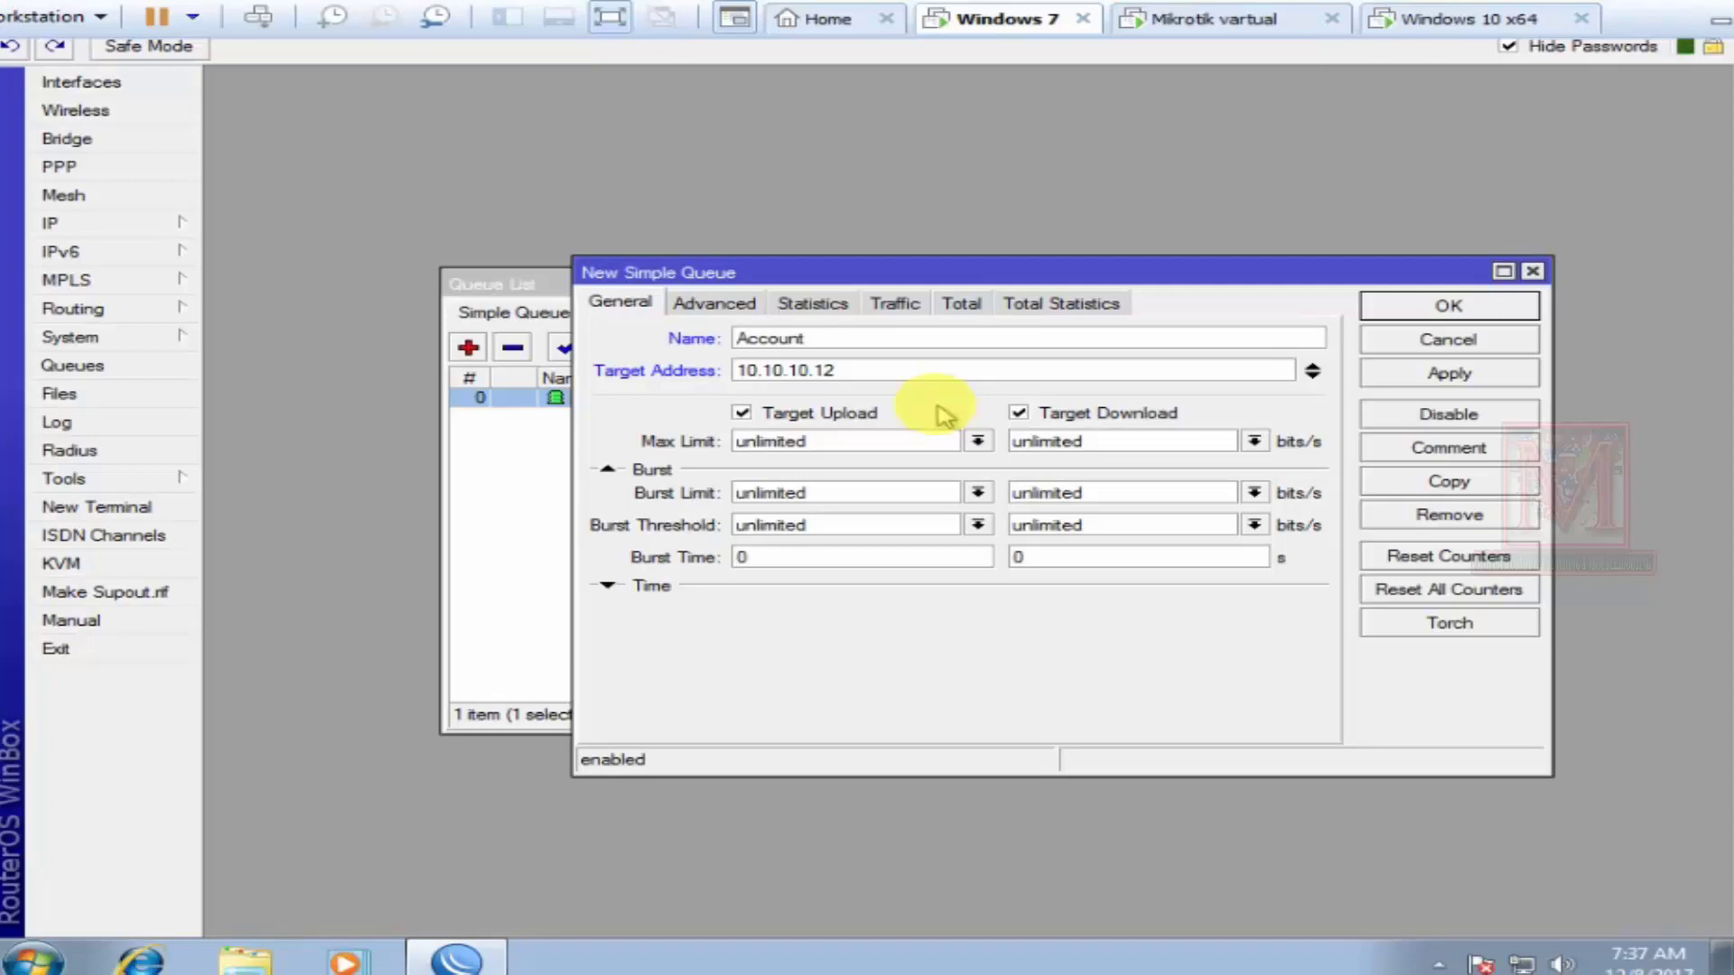
# Save the Account queue with maximum limits of 2M upload and 1M download, and widen the queue list's Name column
pyautogui.click(978, 442)
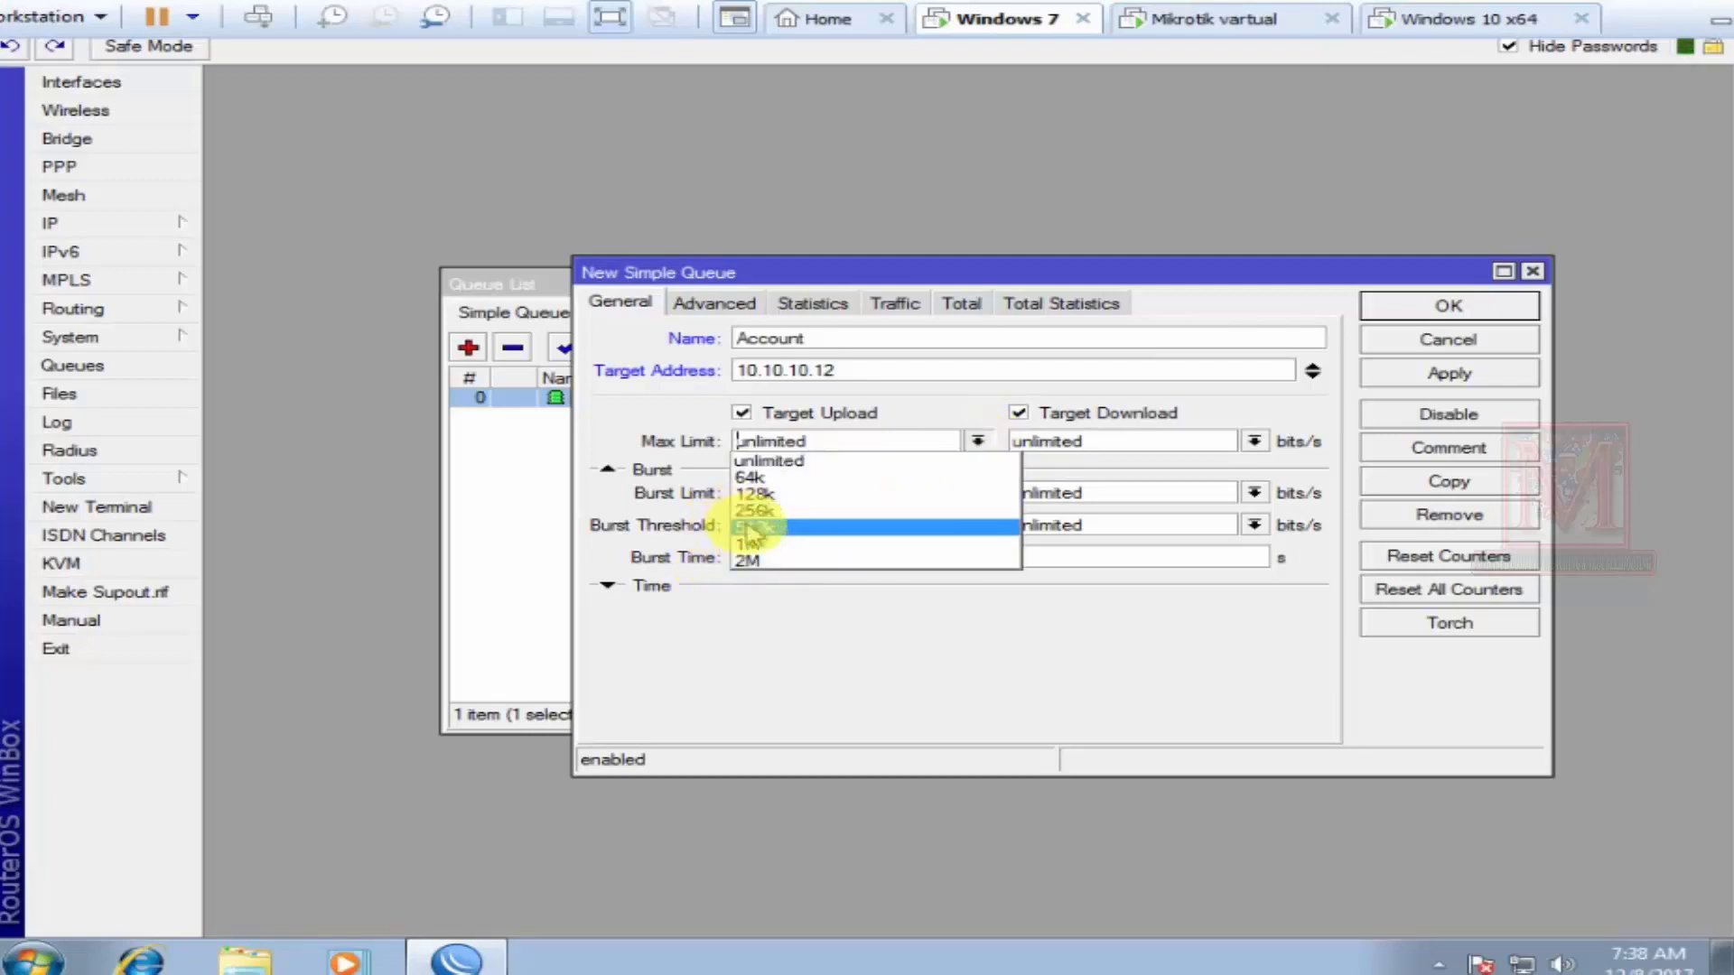
pyautogui.click(754, 560)
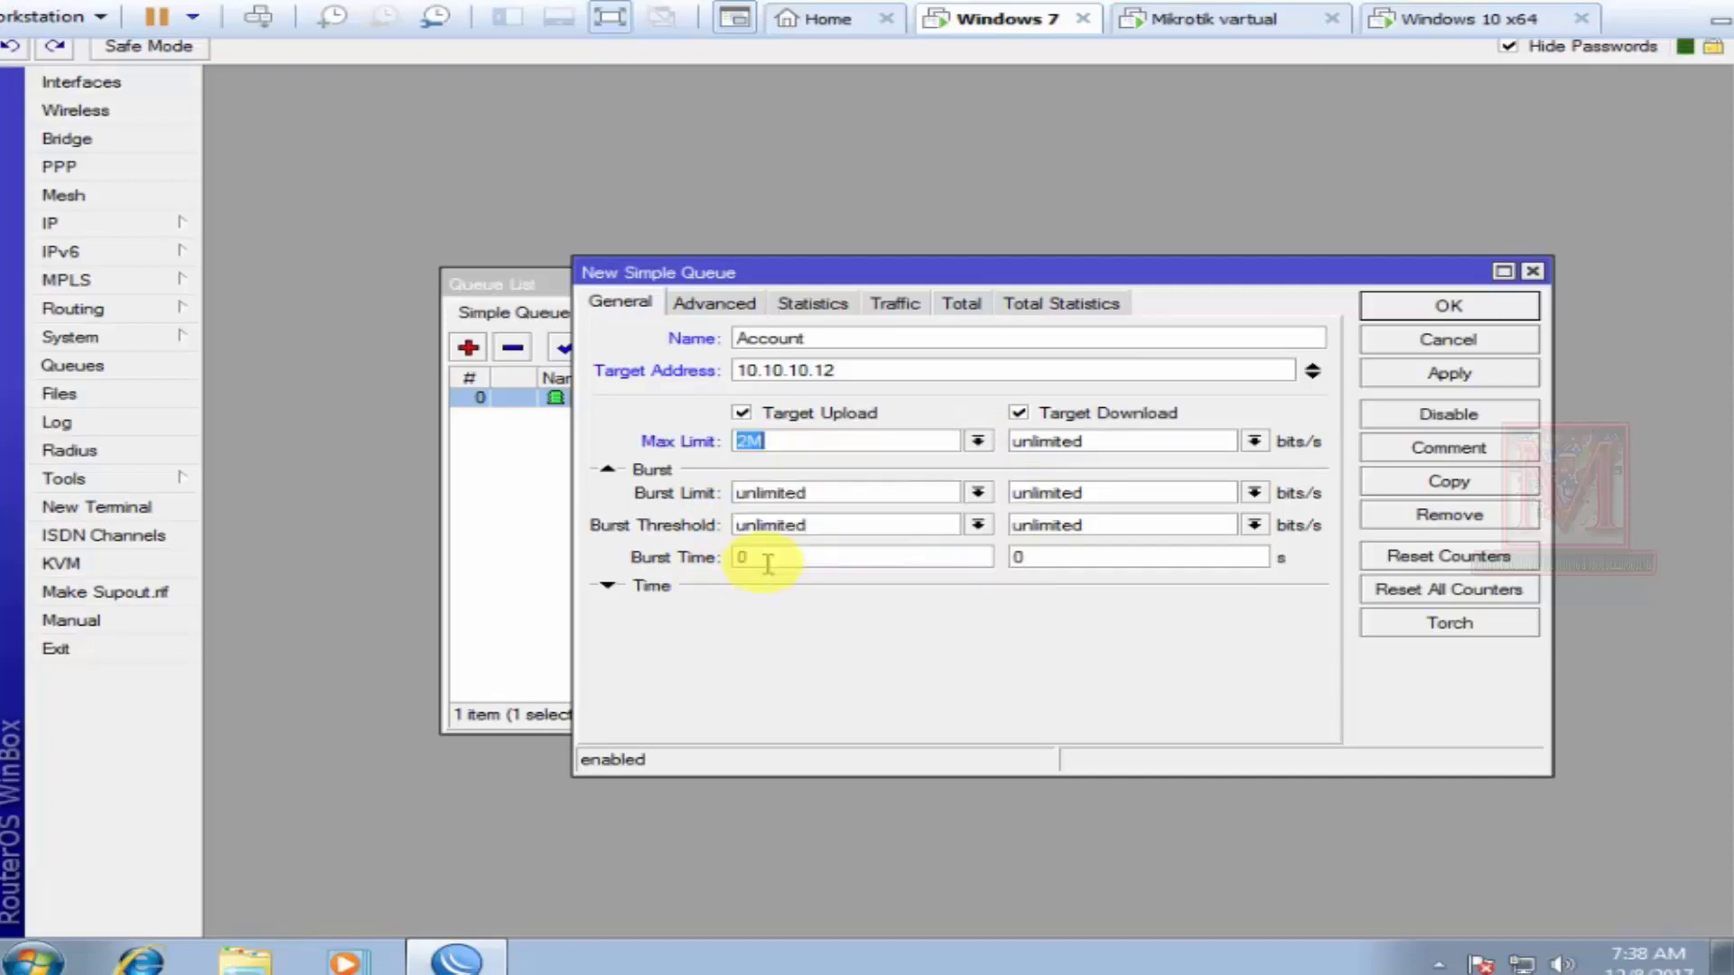
pyautogui.click(1255, 442)
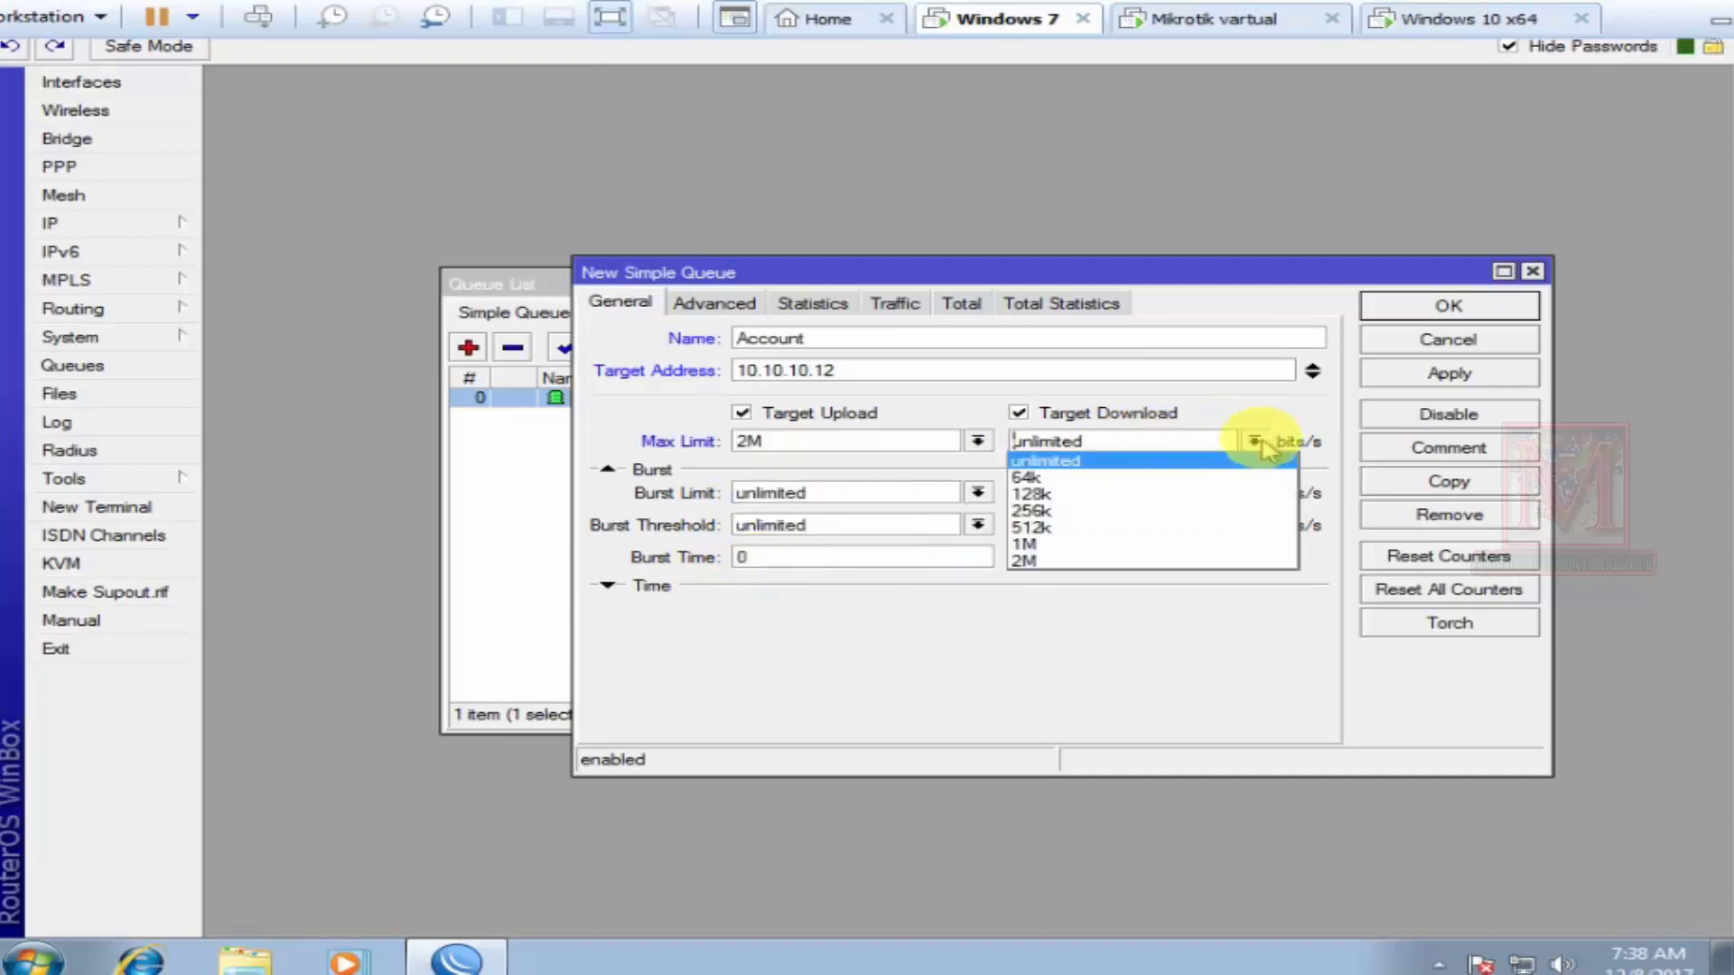
pyautogui.click(1050, 544)
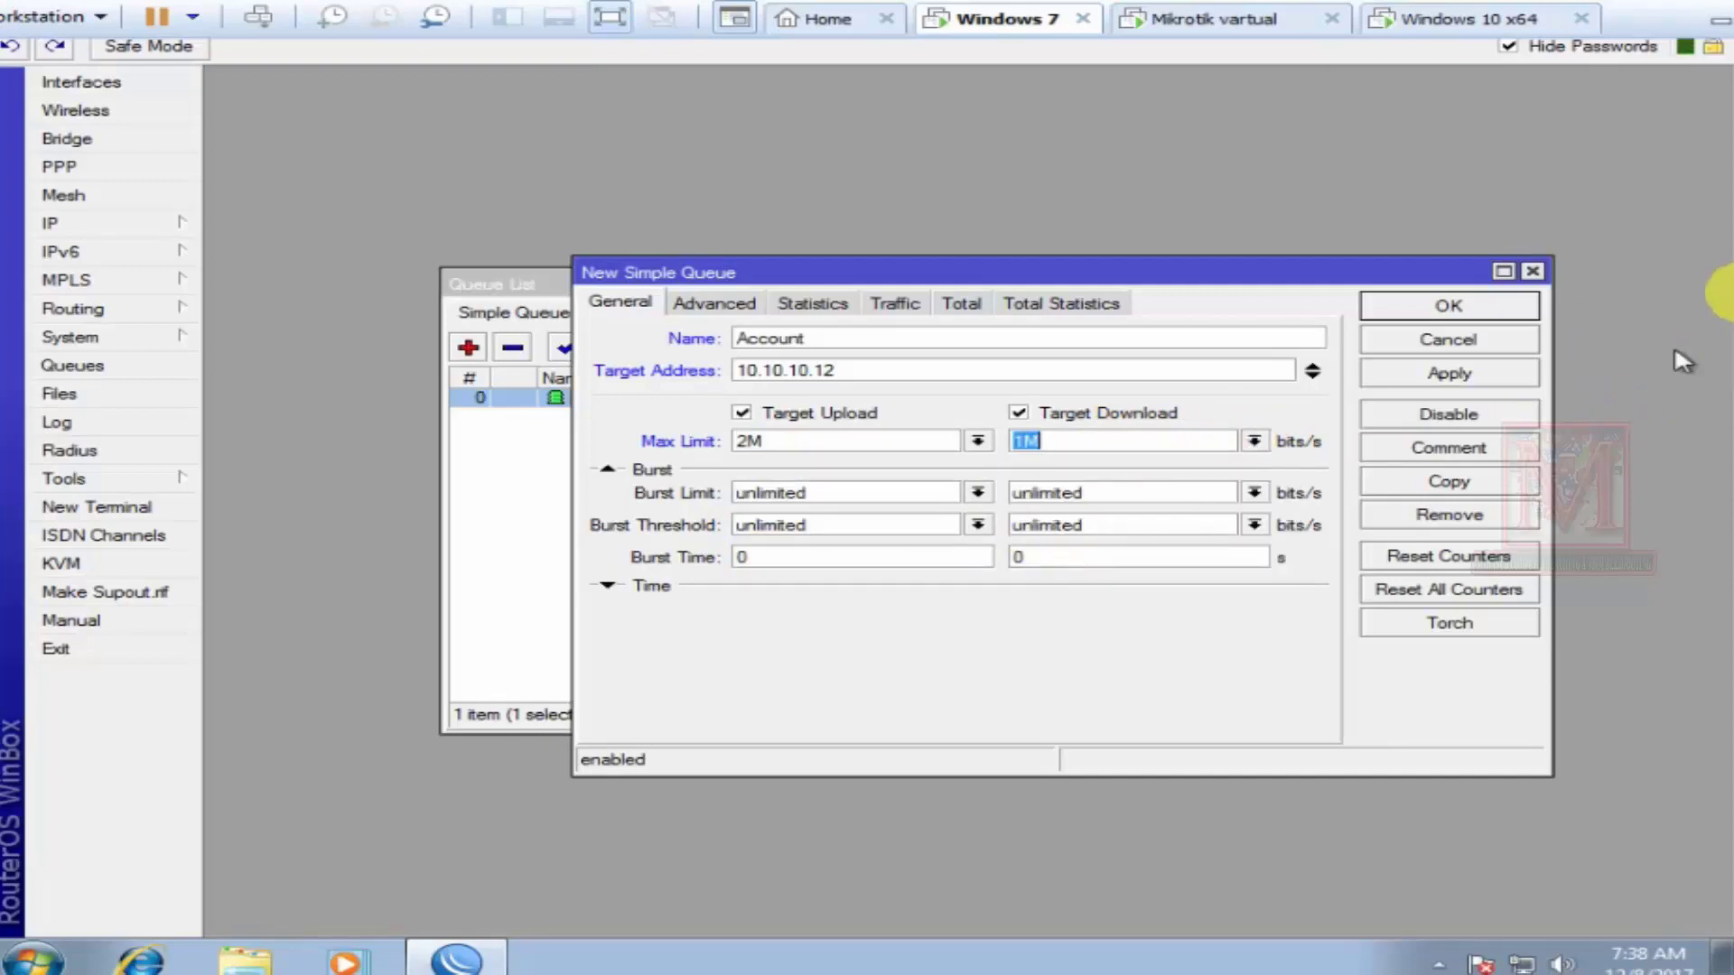
pyautogui.click(1486, 379)
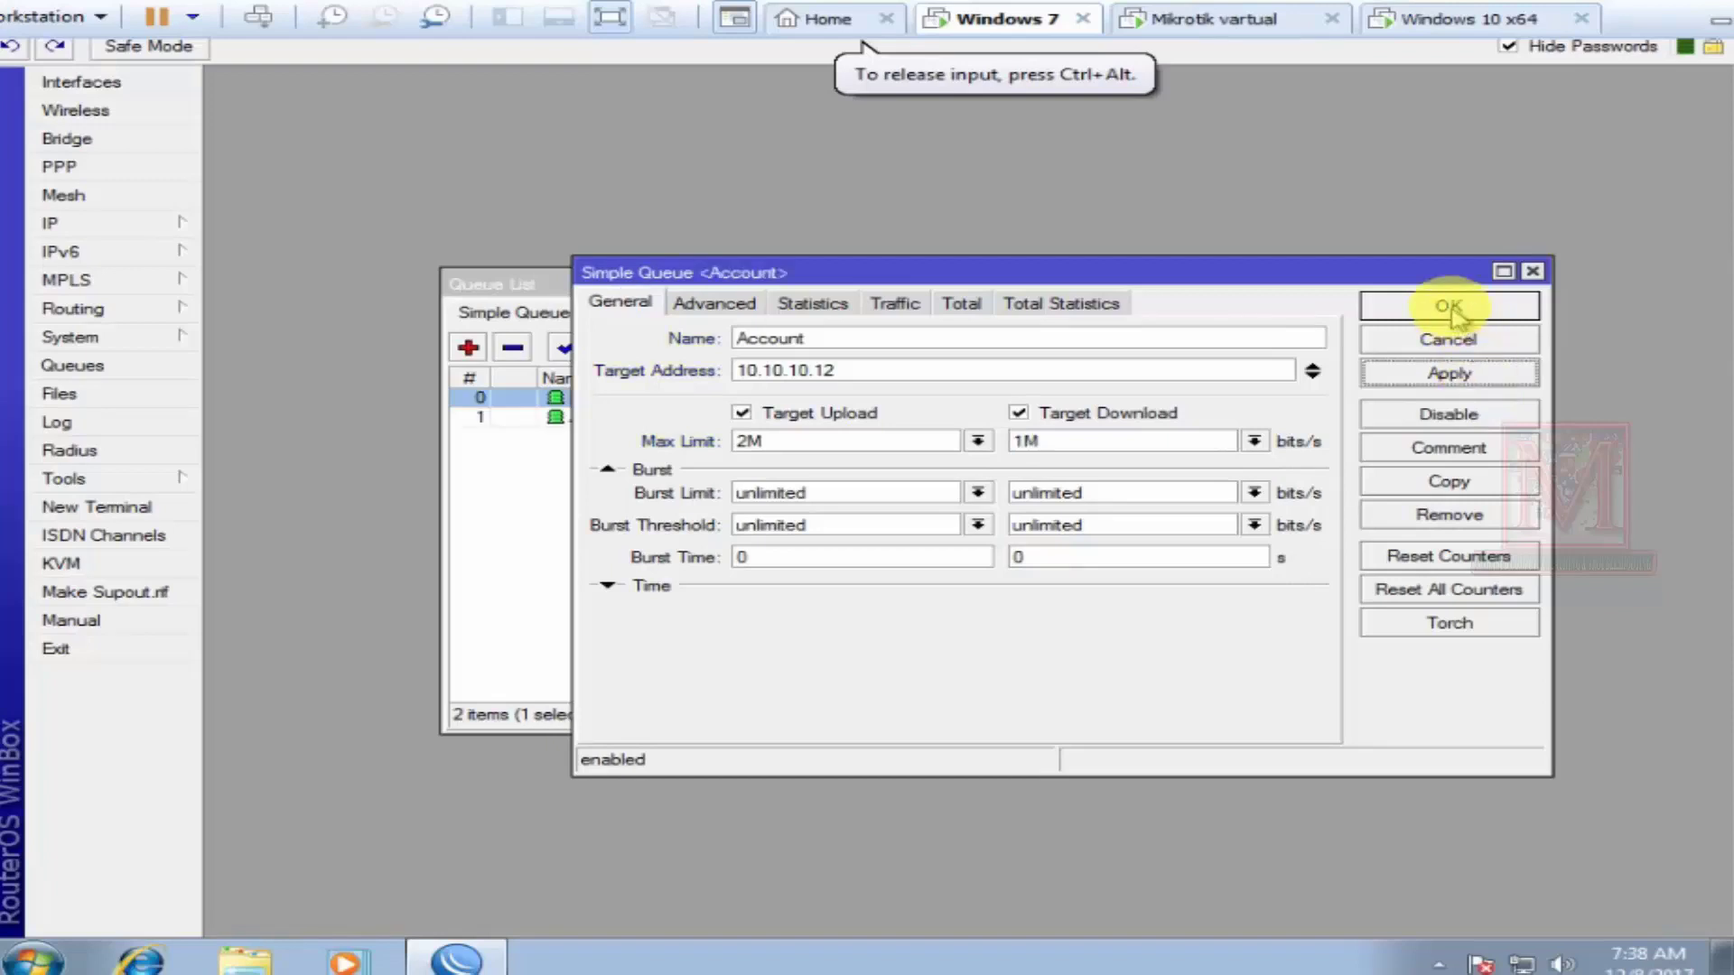
pyautogui.click(1450, 307)
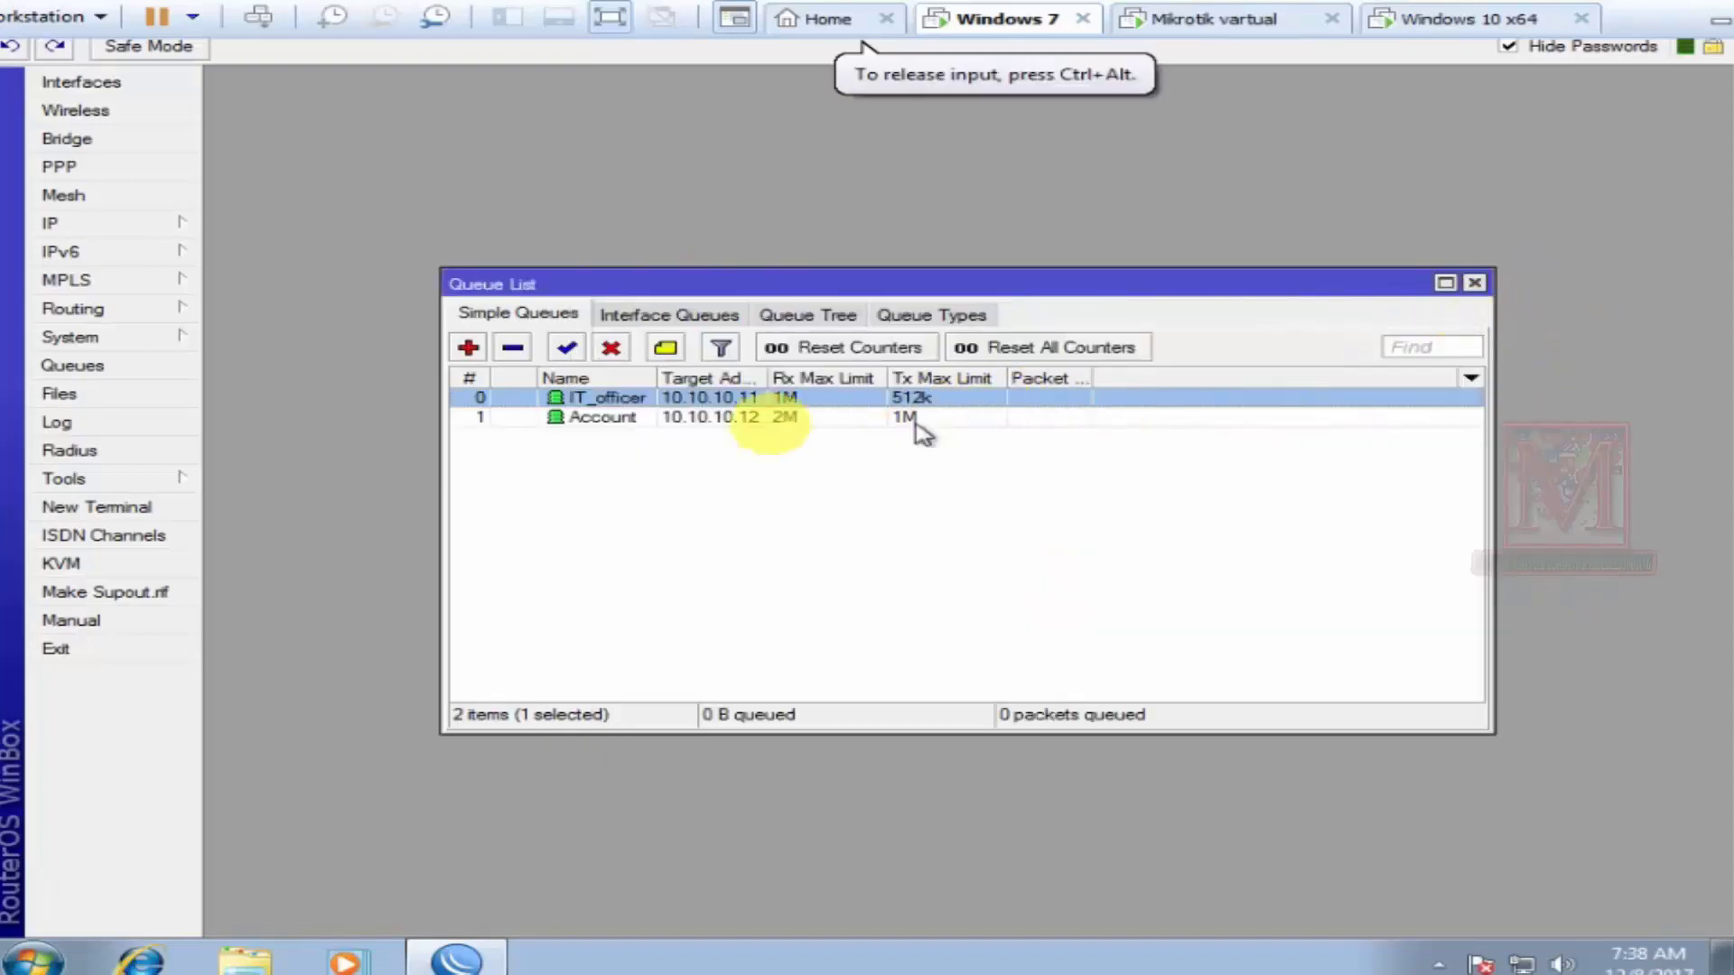
pyautogui.moveTo(656, 378); pyautogui.dragTo(739, 377)
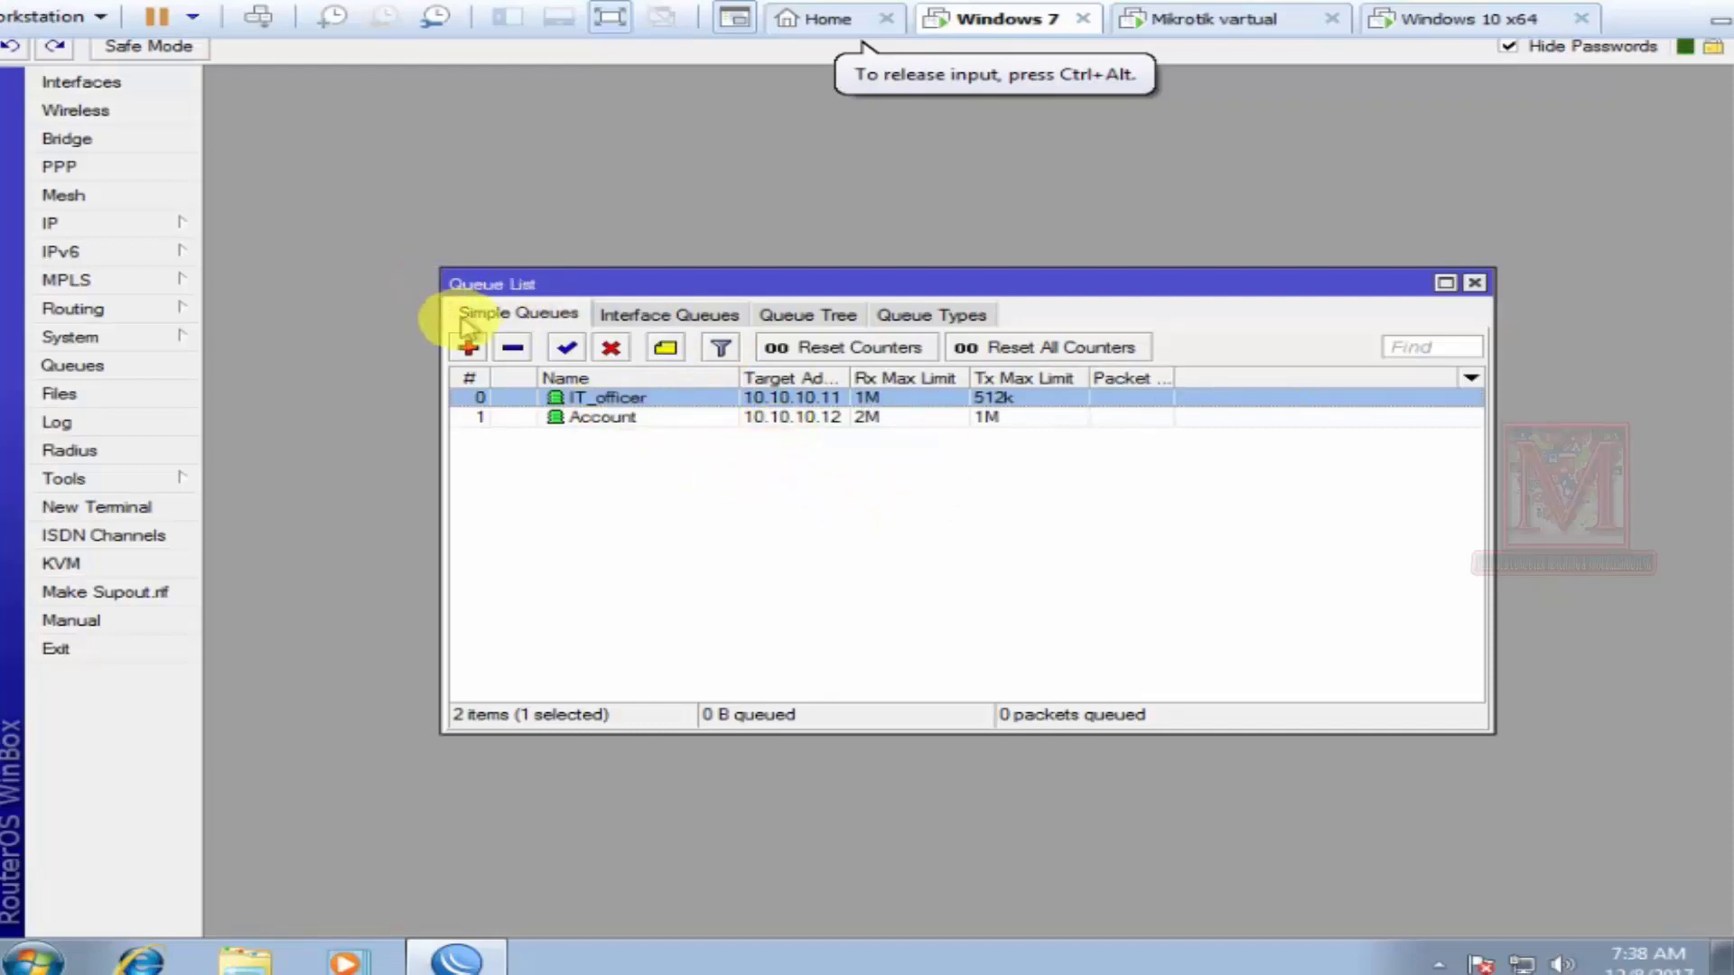
# Start a new simple queue named HRM with target address 10.10.10.40
pyautogui.click(467, 348)
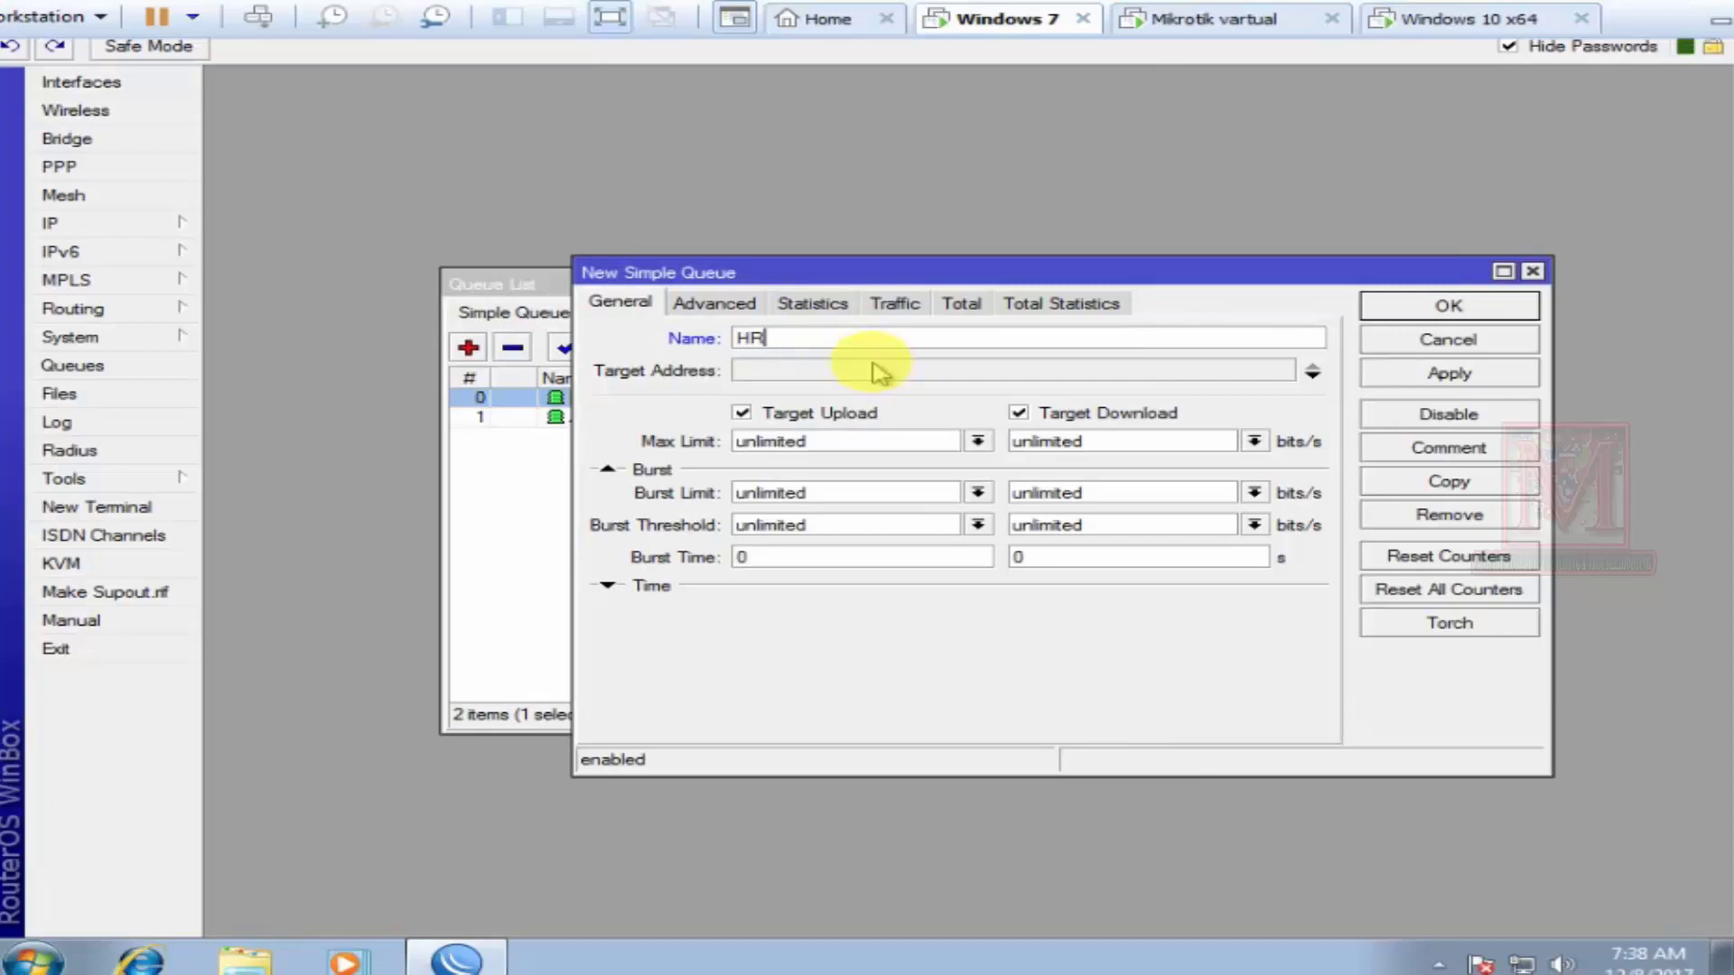
pyautogui.click(854, 371)
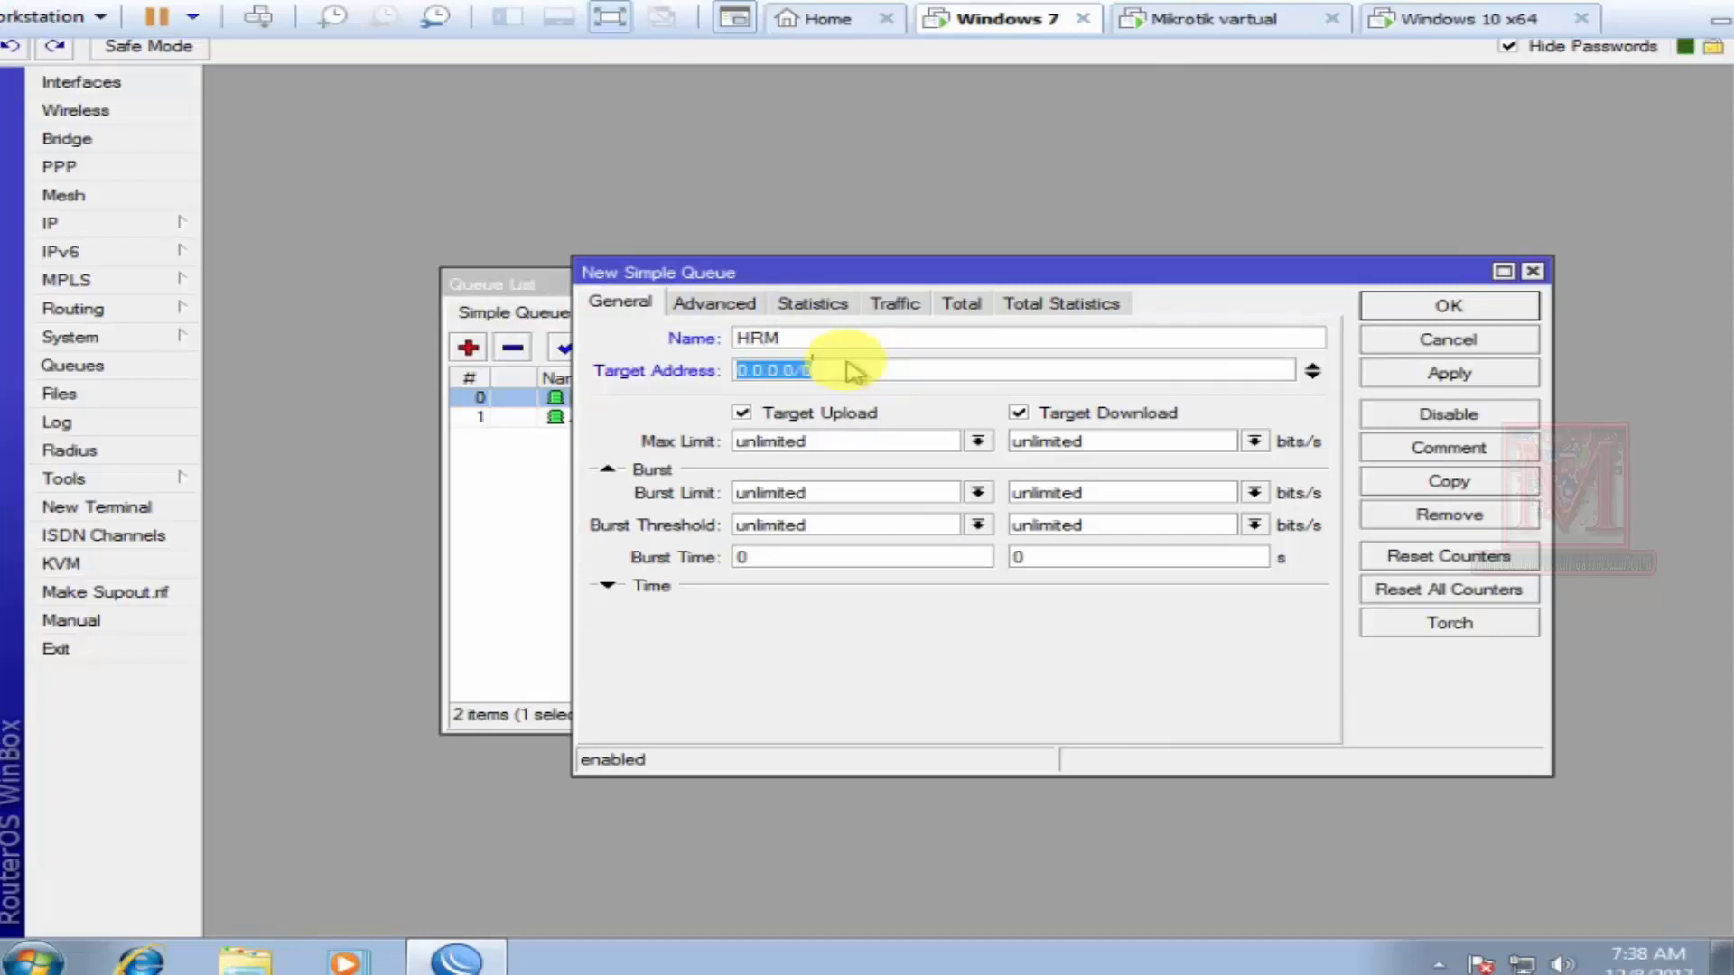
pyautogui.write('1')
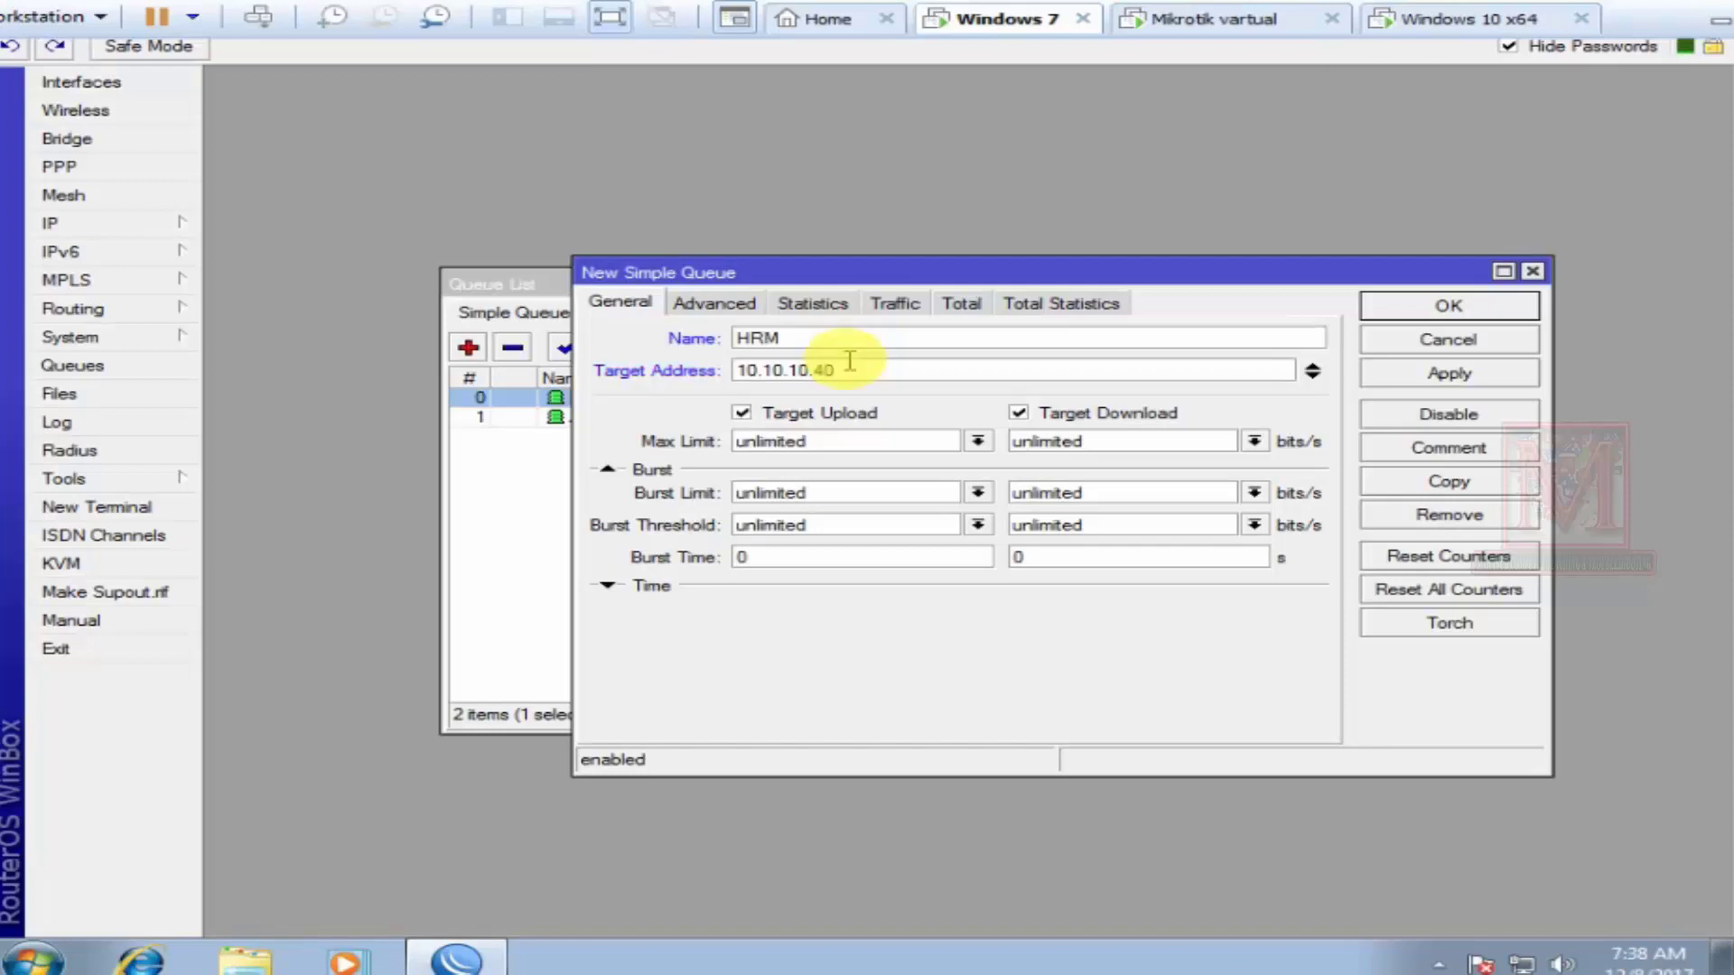
# Set the HRM queue's maximum limits to 3M upload and 1M download, and save the queue
pyautogui.click(978, 441)
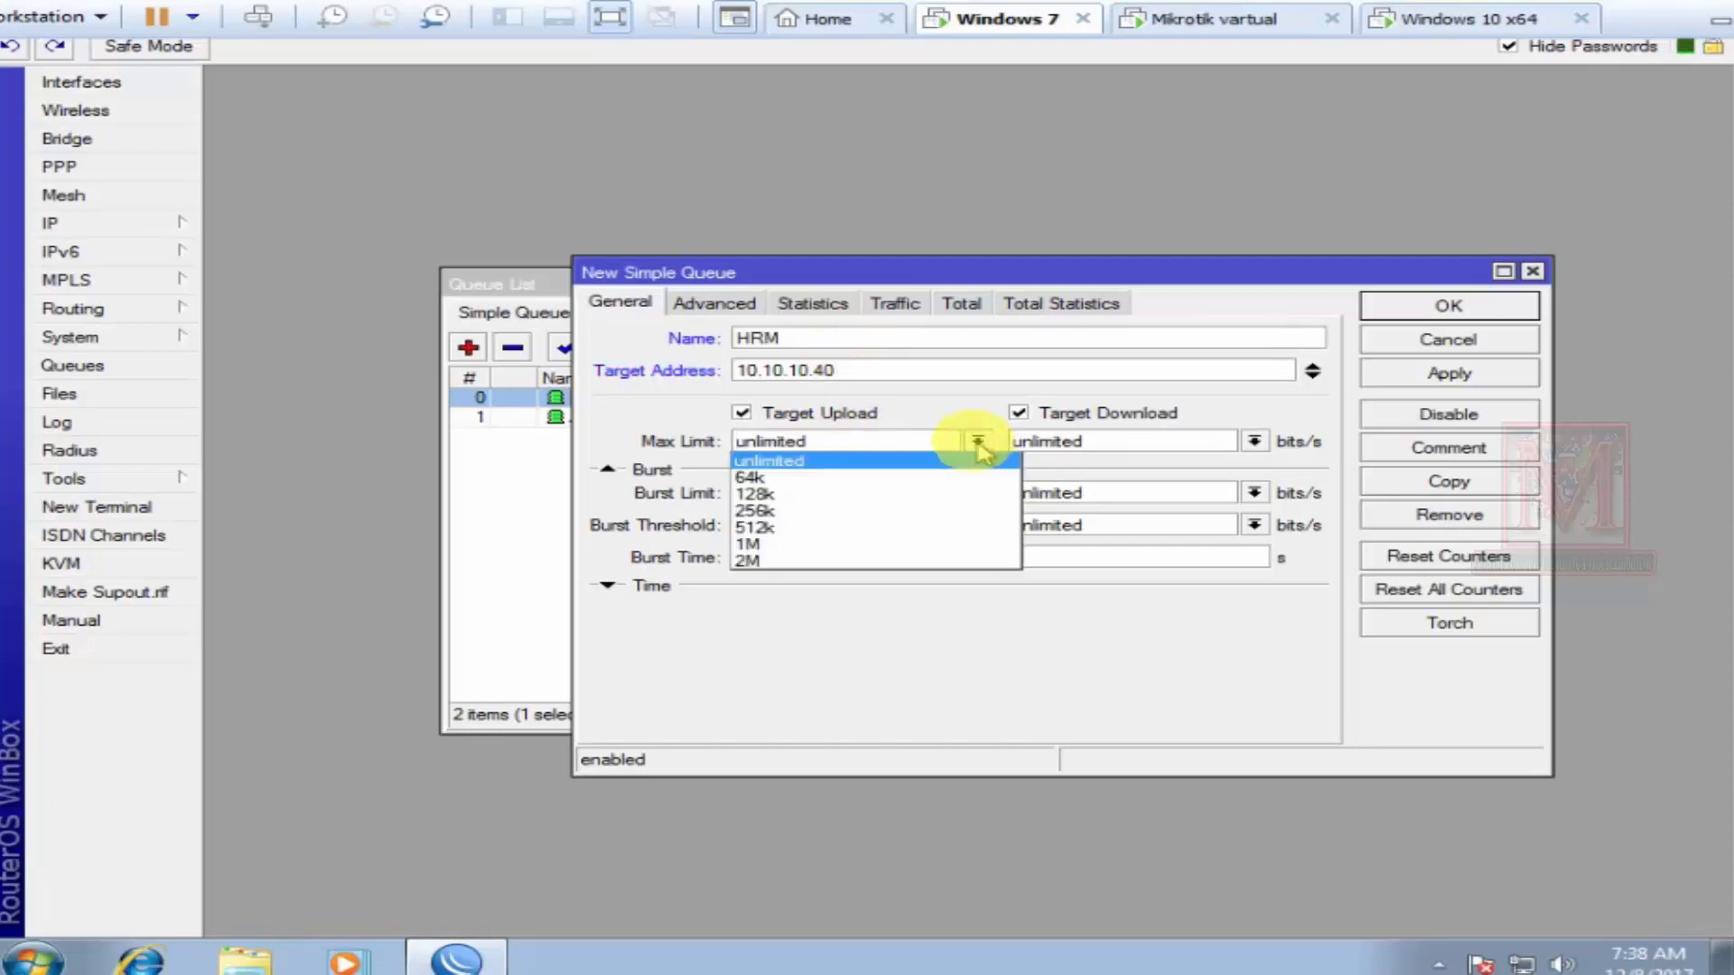
pyautogui.click(793, 440)
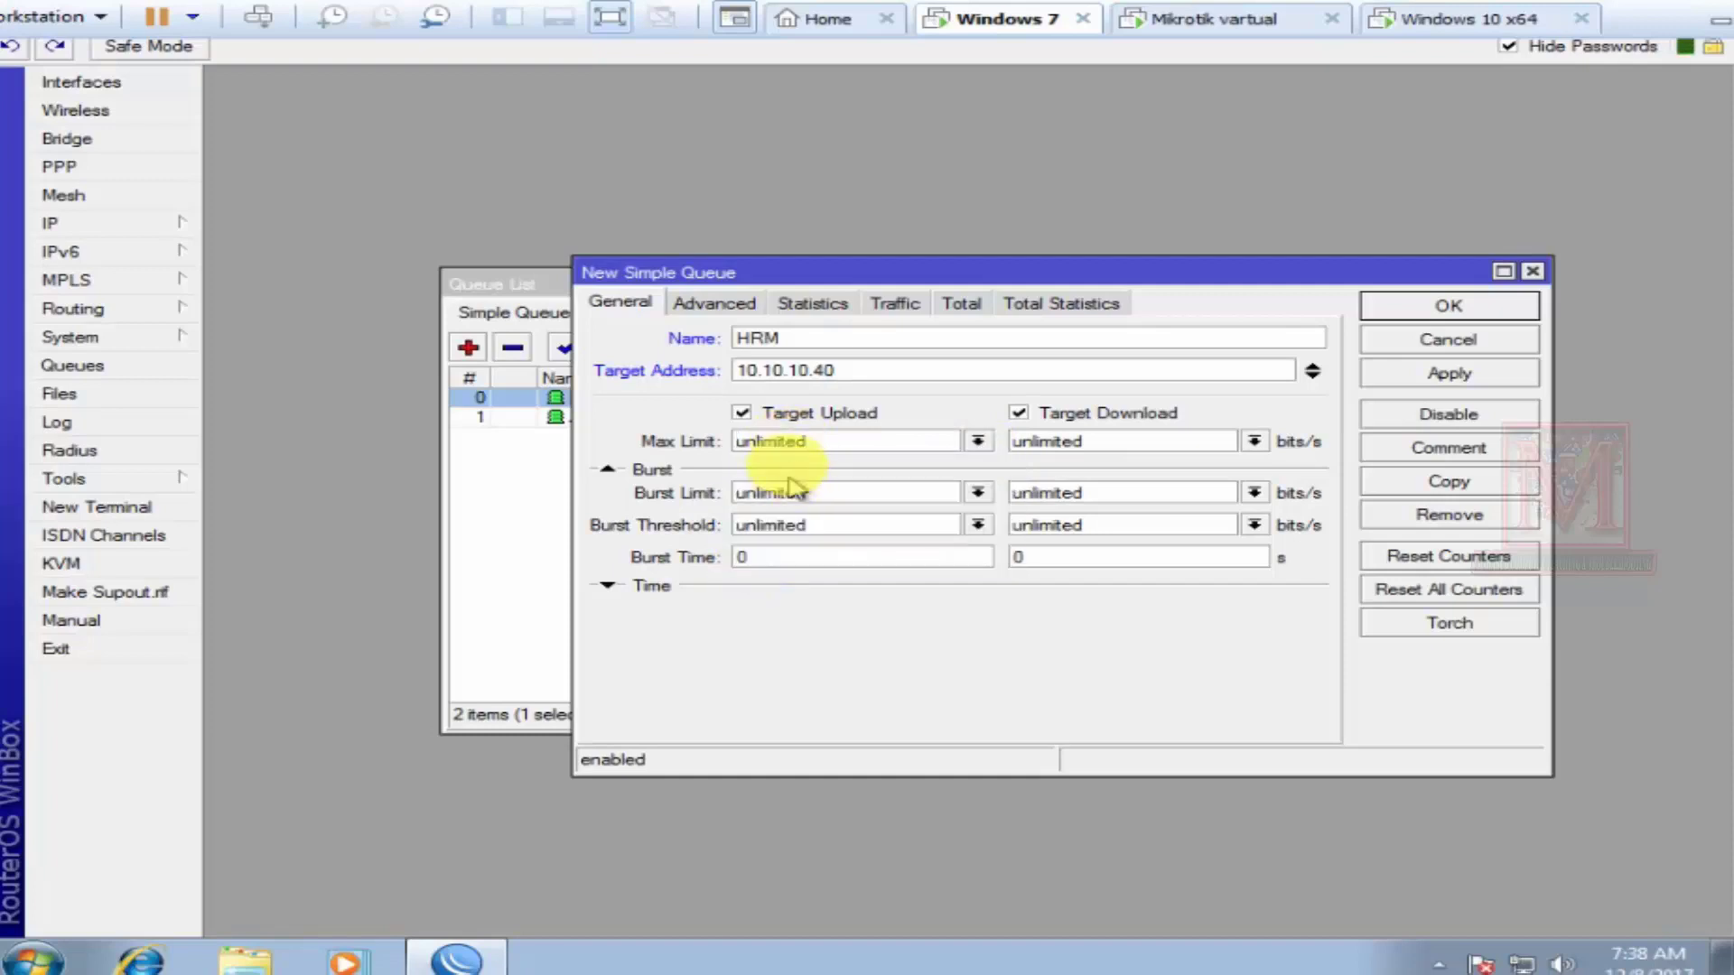
pyautogui.click(978, 441)
pyautogui.click(852, 440)
pyautogui.moveTo(852, 440); pyautogui.dragTo(287, 449)
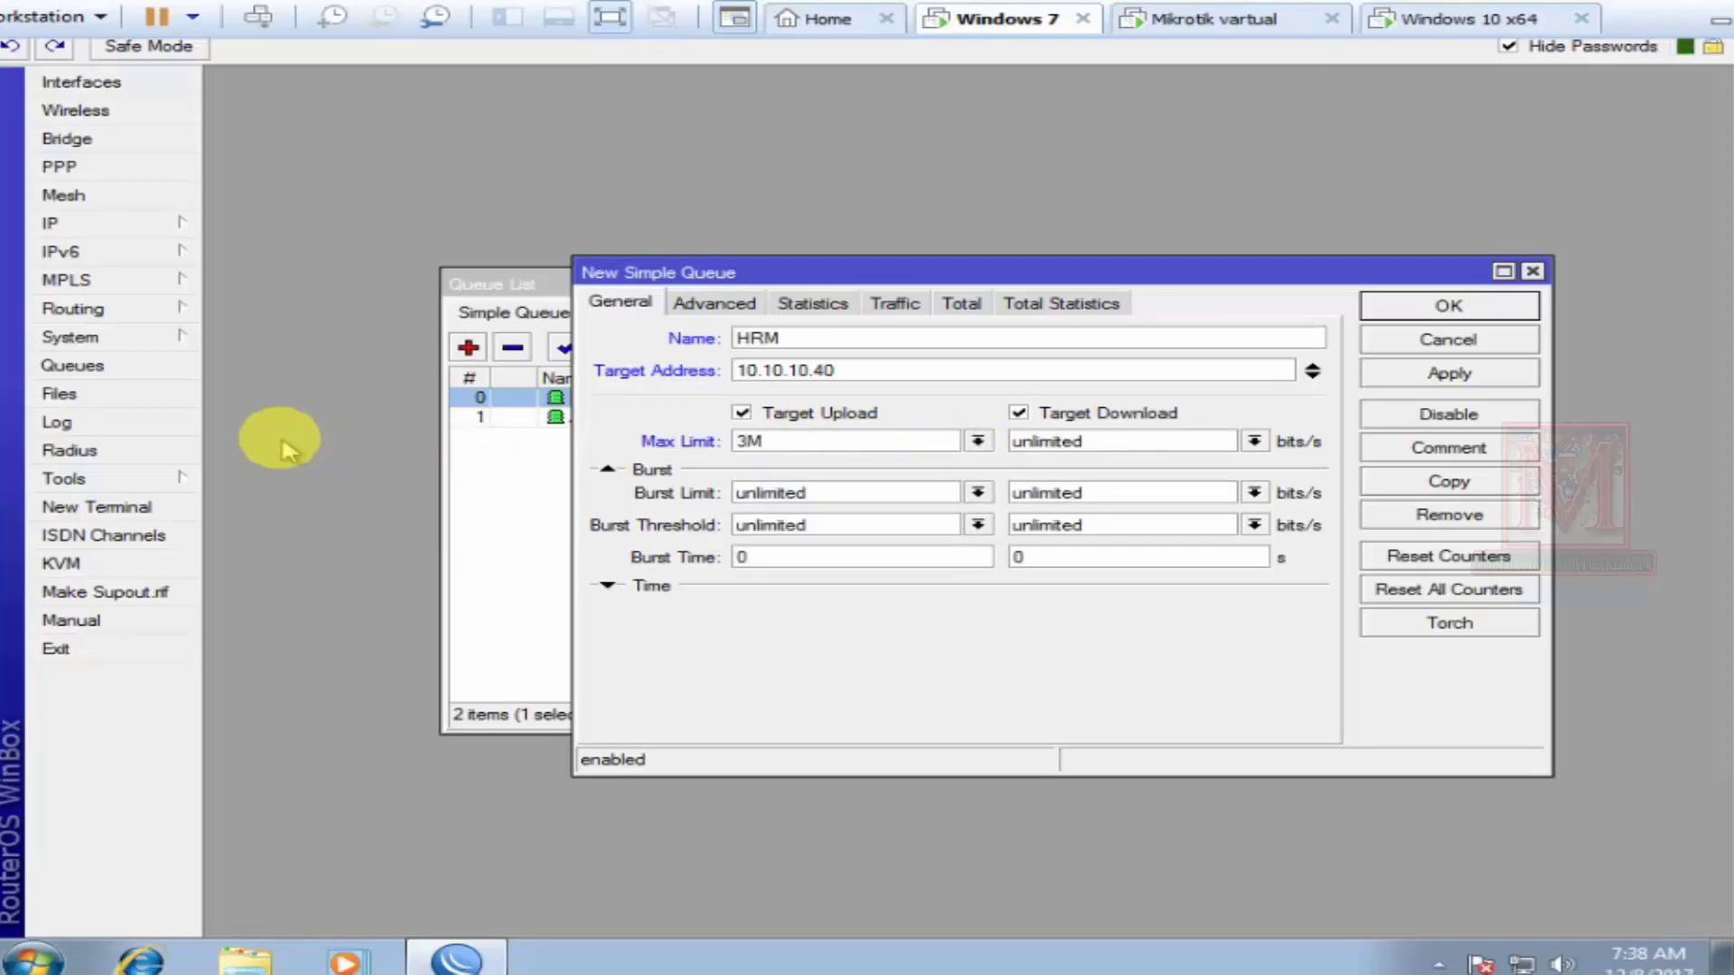
pyautogui.click(1255, 442)
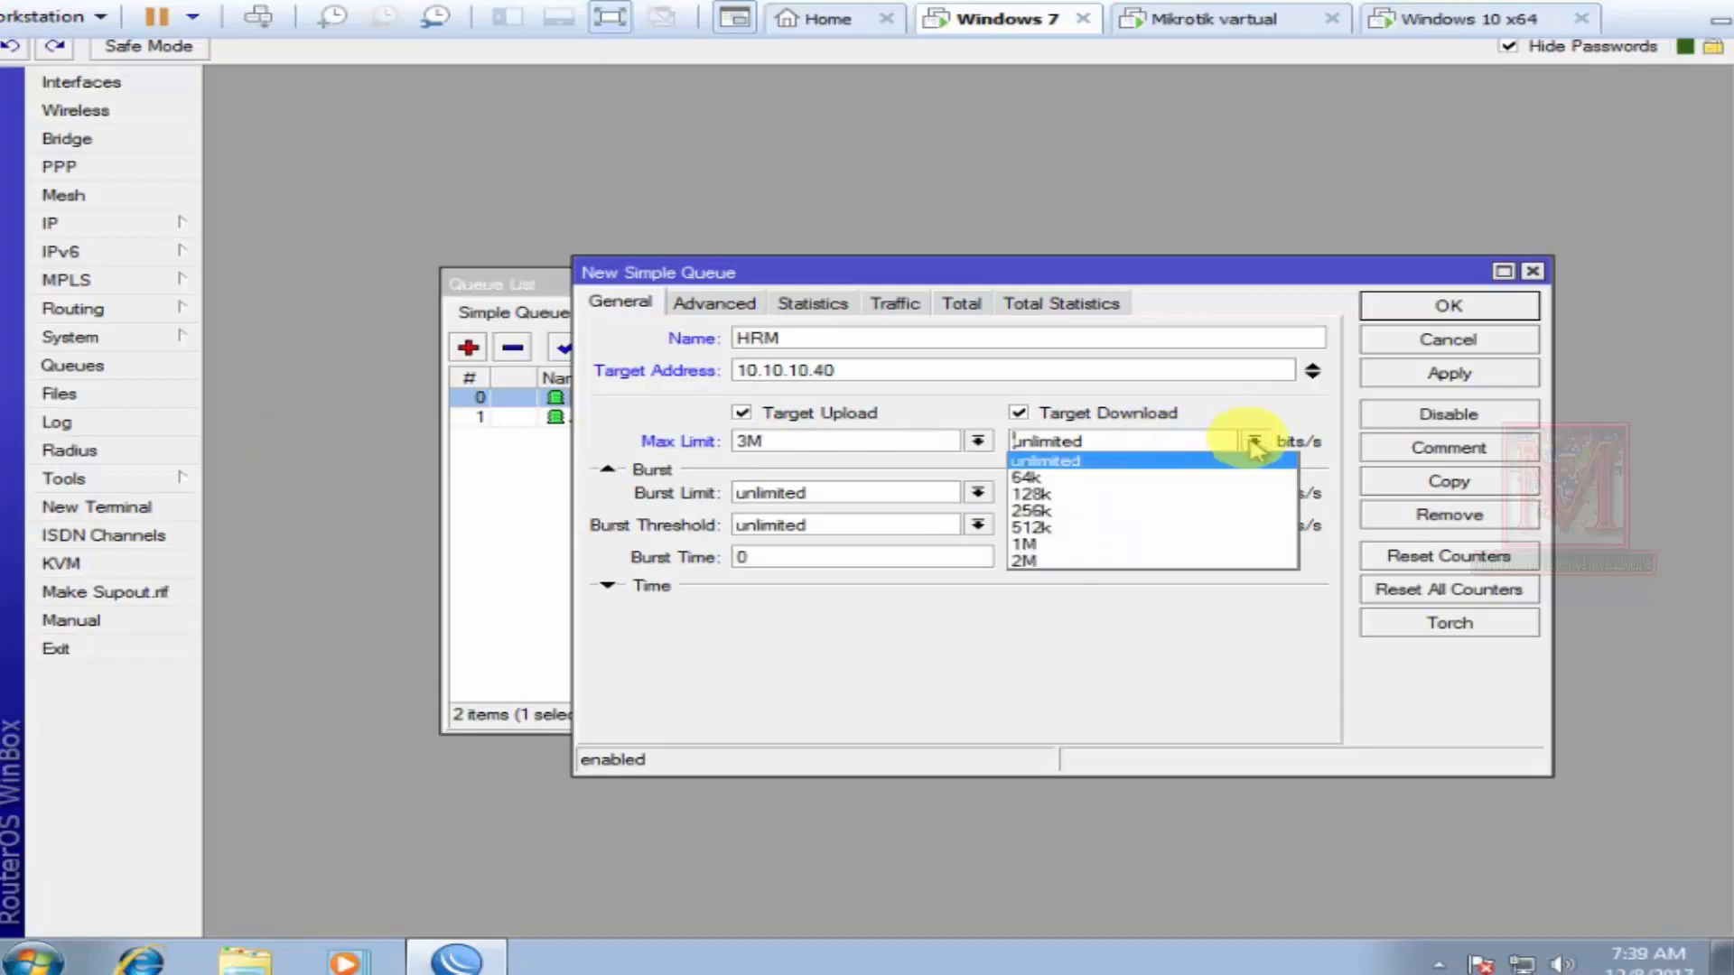
pyautogui.click(1023, 544)
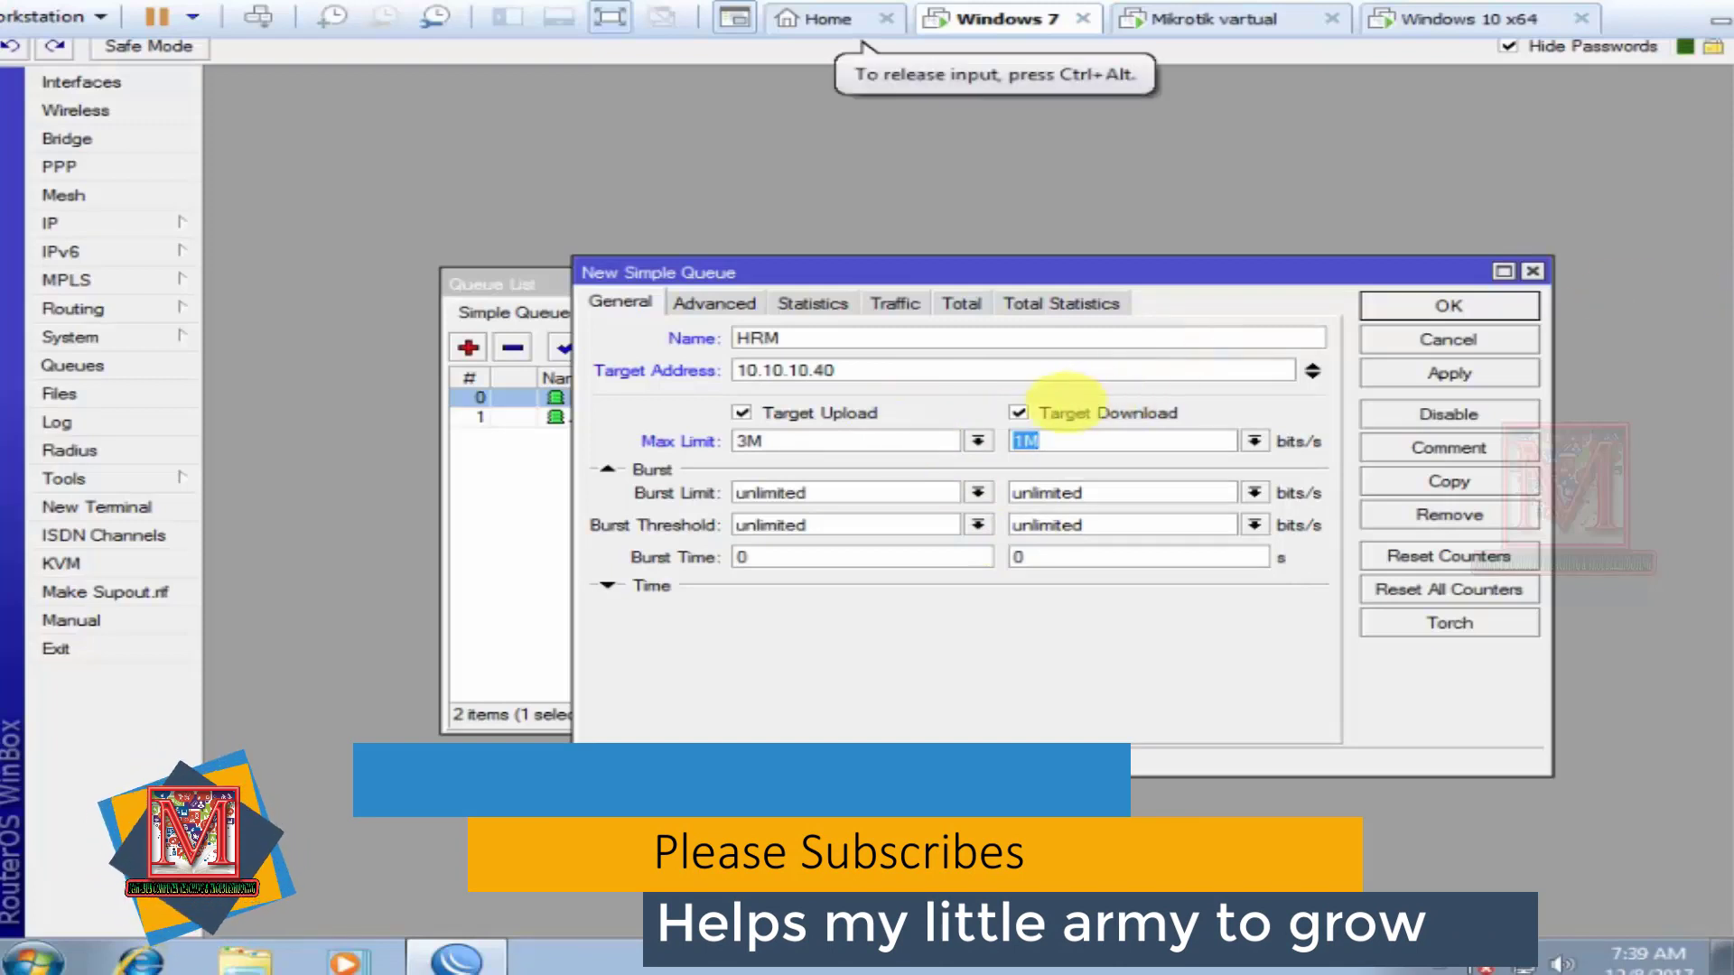
pyautogui.click(1386, 372)
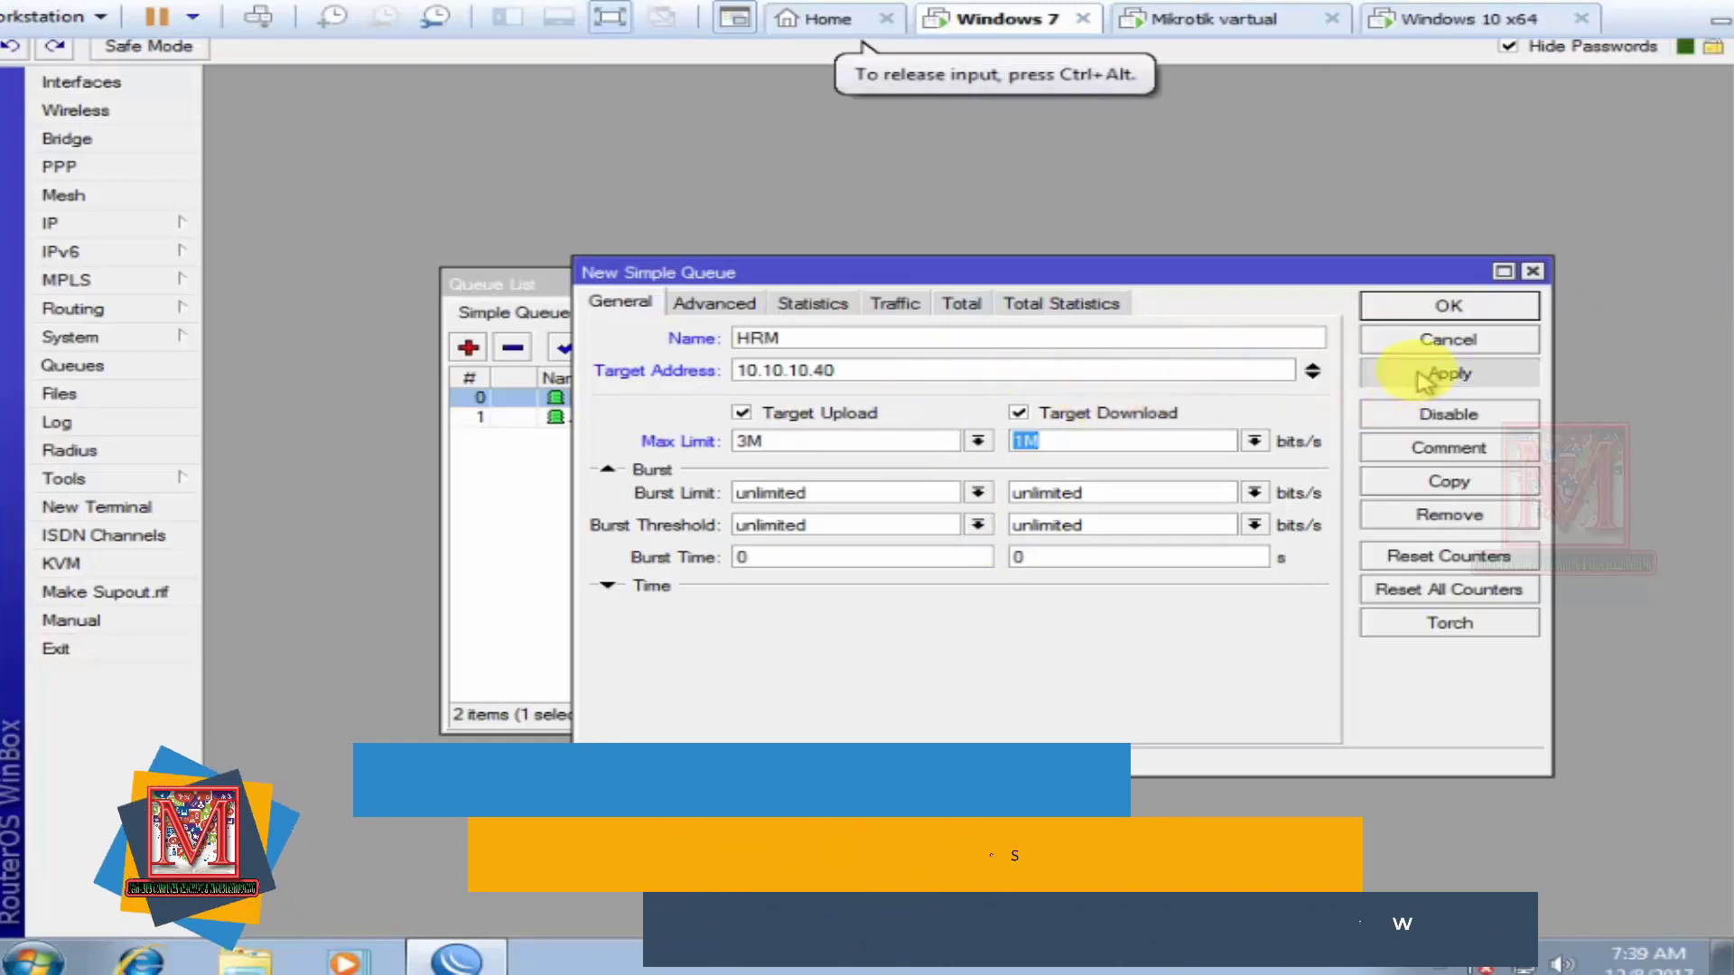
pyautogui.click(1443, 309)
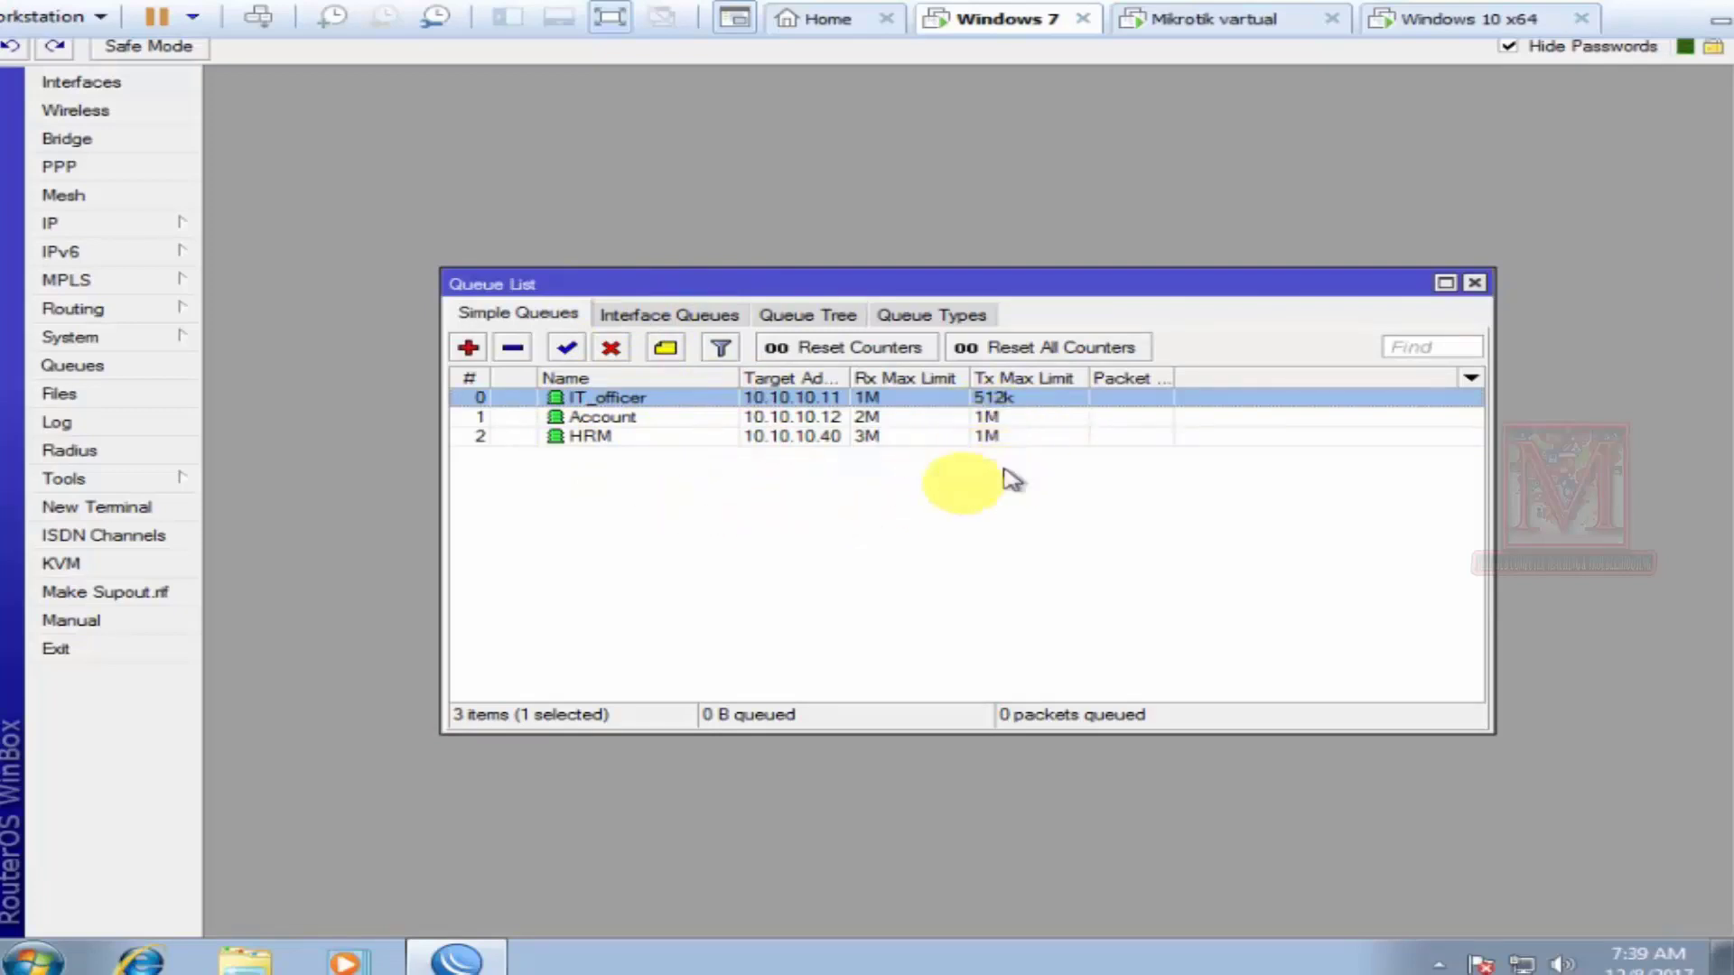
# Review the IT_officer, Account and HRM limits in the Windows 7 queue list alongside the Windows 10 client virtual machine
pyautogui.click(1482, 19)
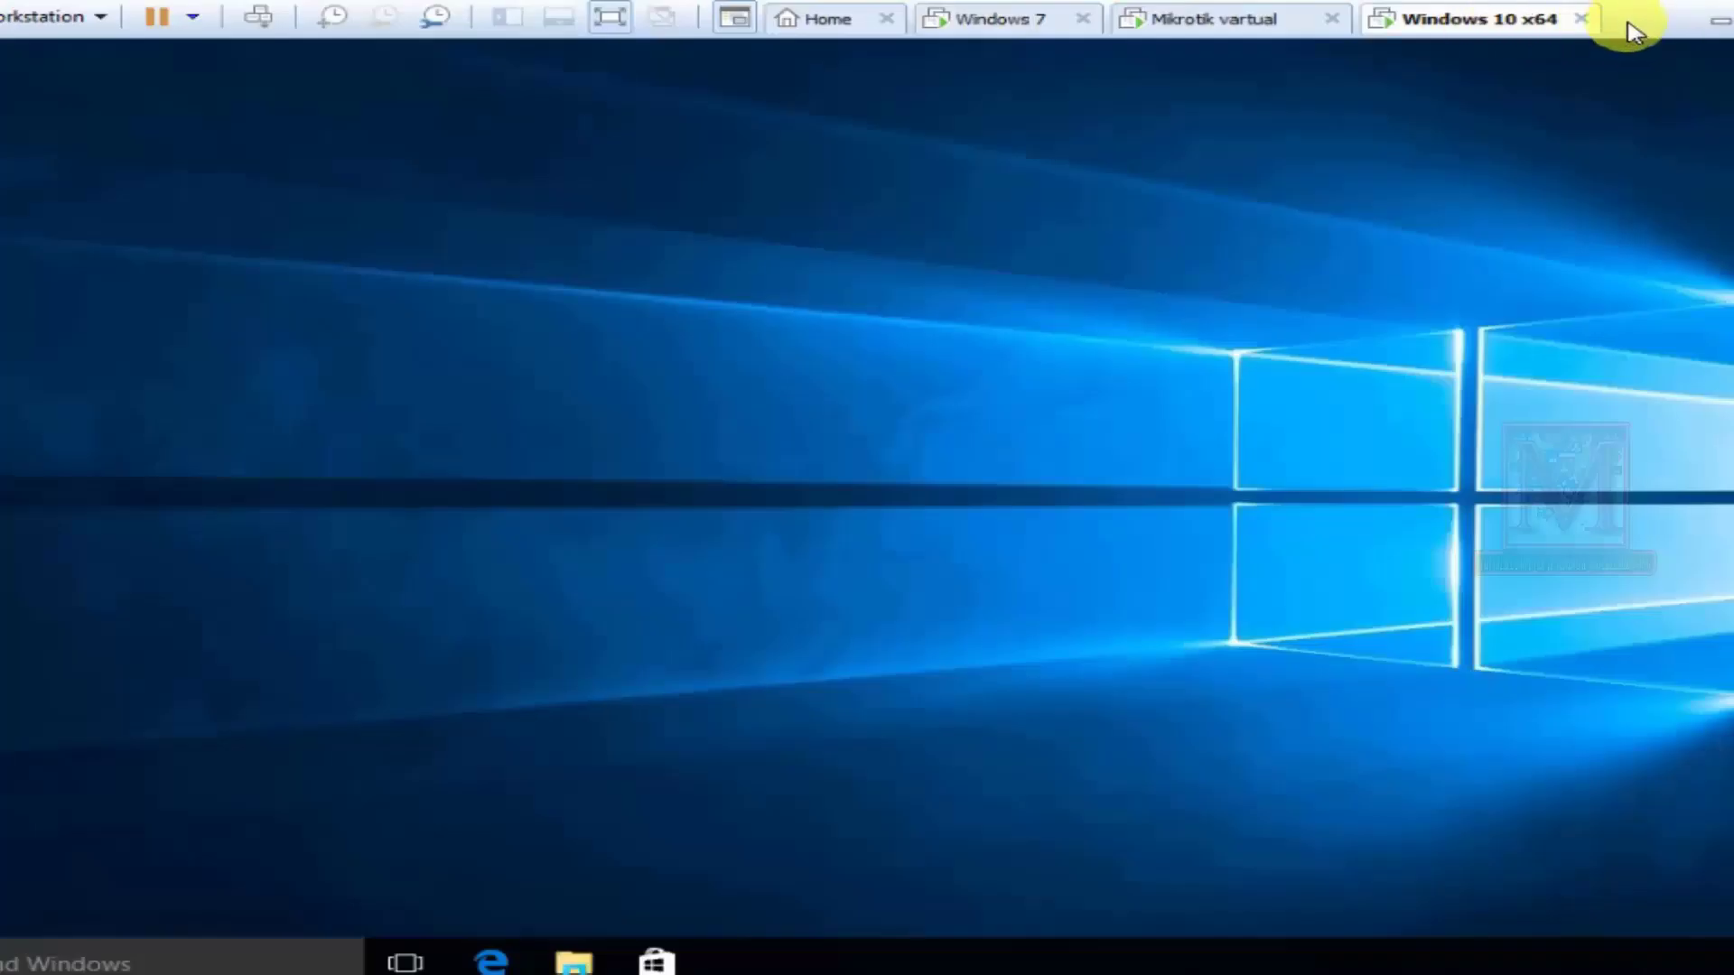
pyautogui.click(856, 22)
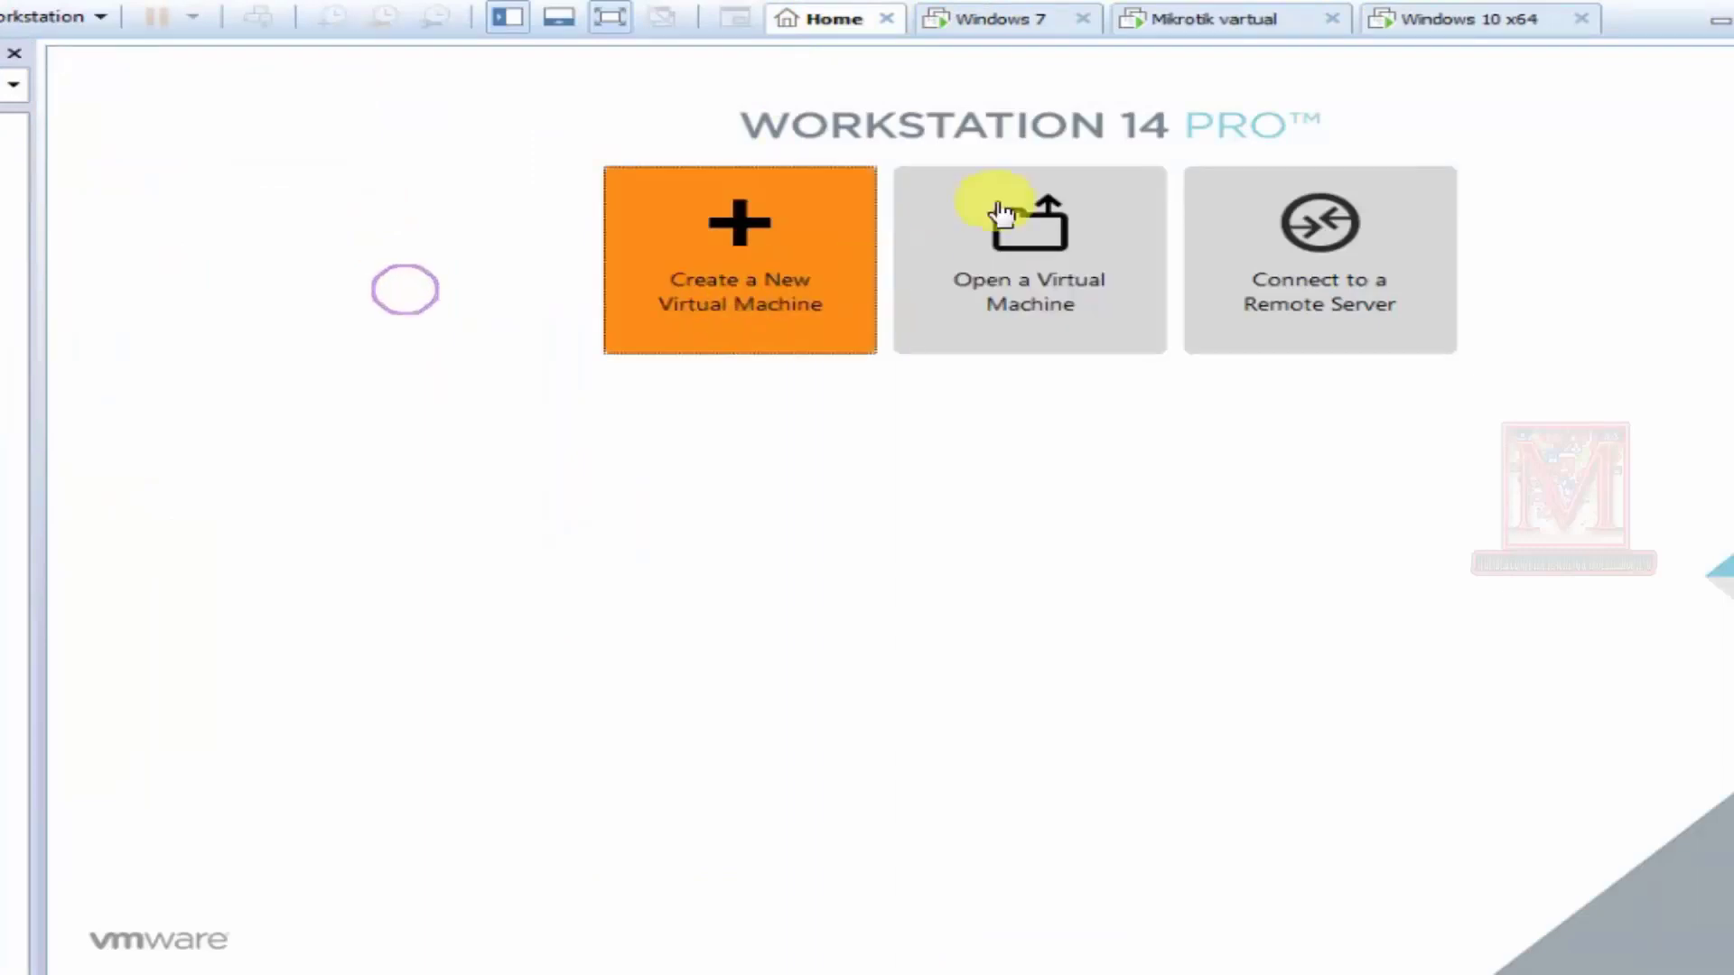
pyautogui.click(998, 21)
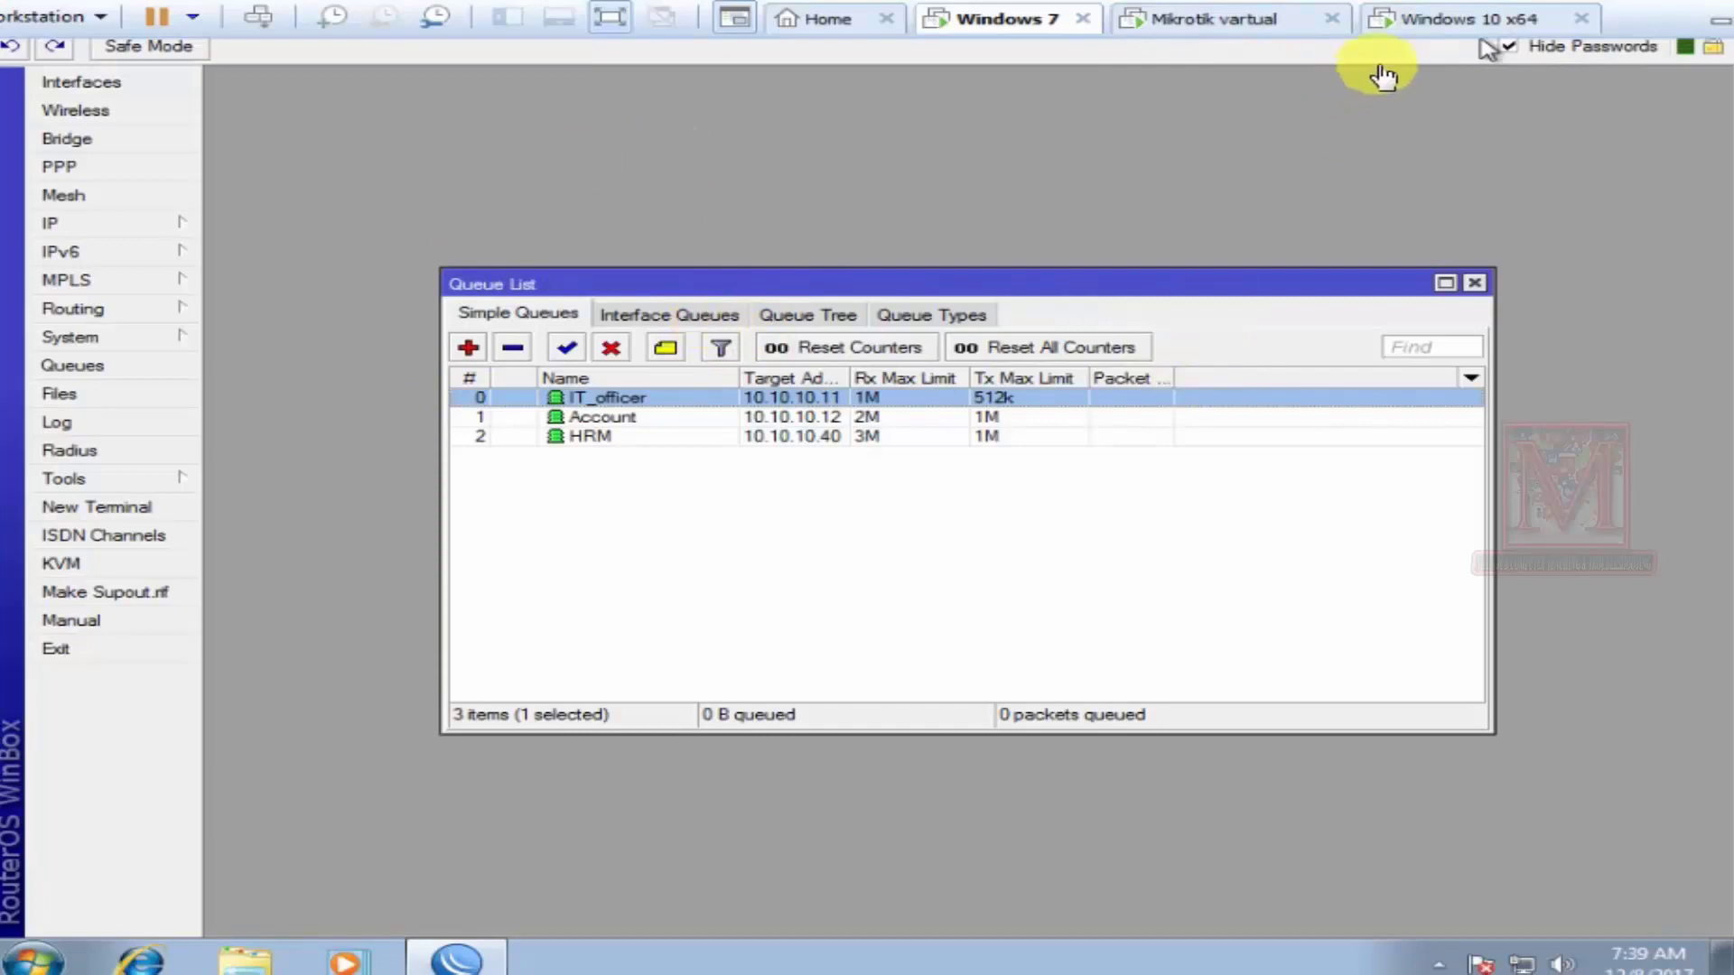
pyautogui.click(1427, 26)
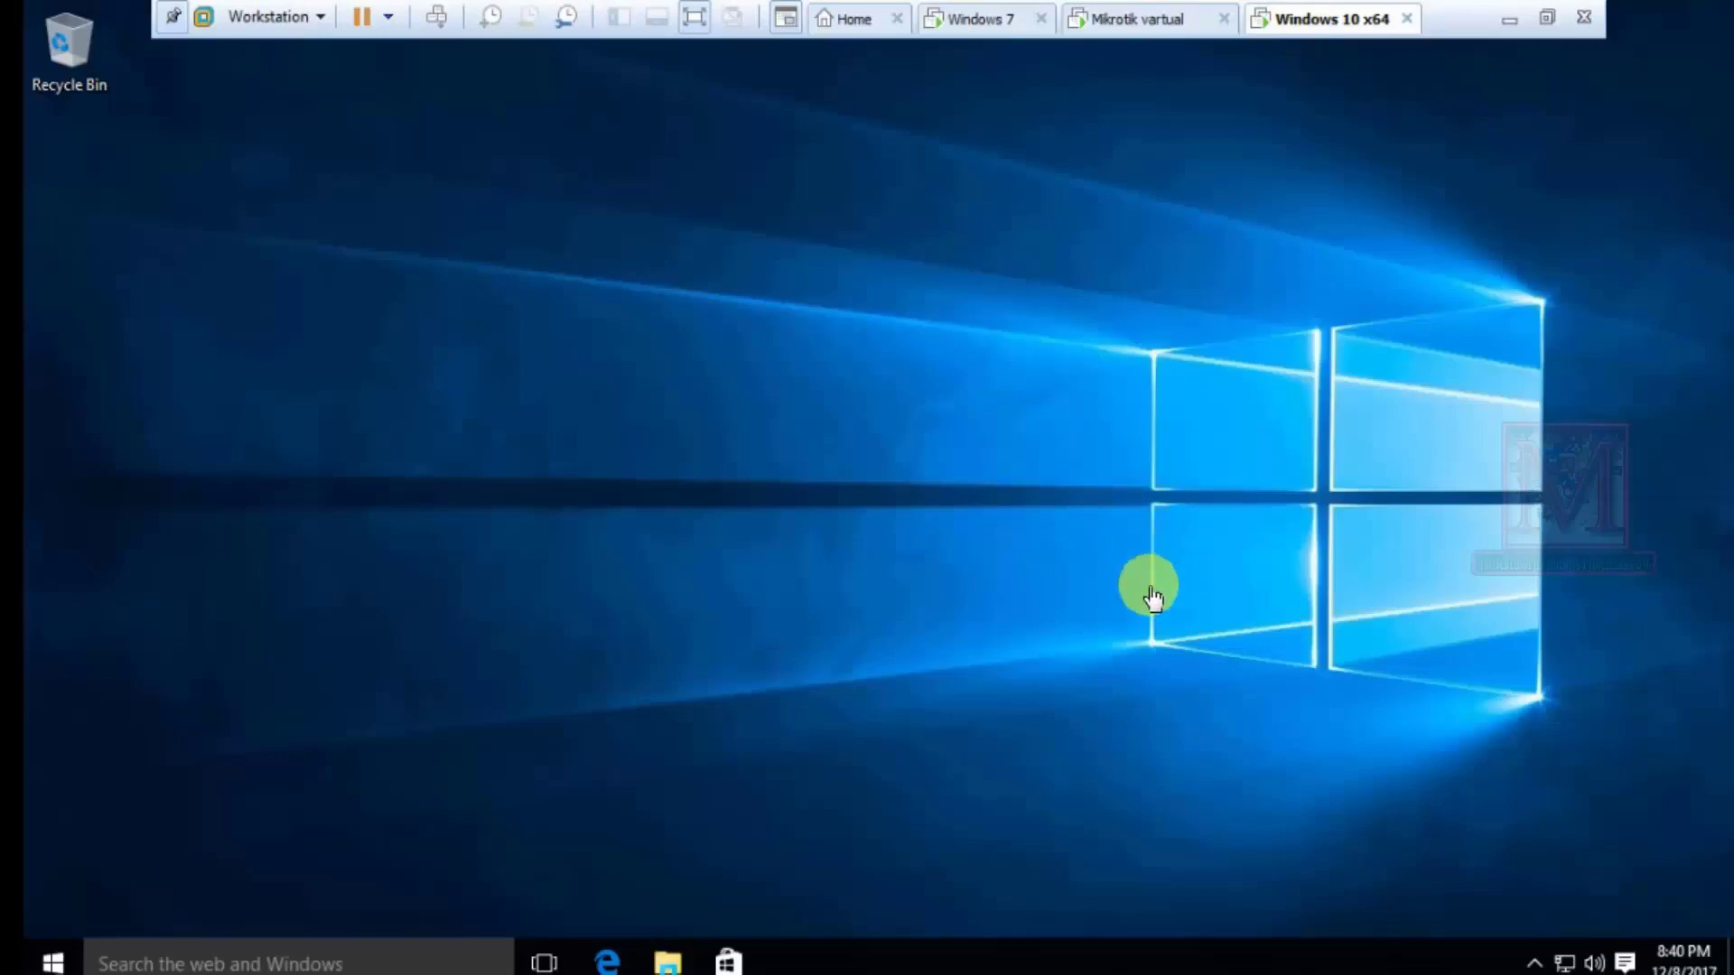
pyautogui.click(982, 20)
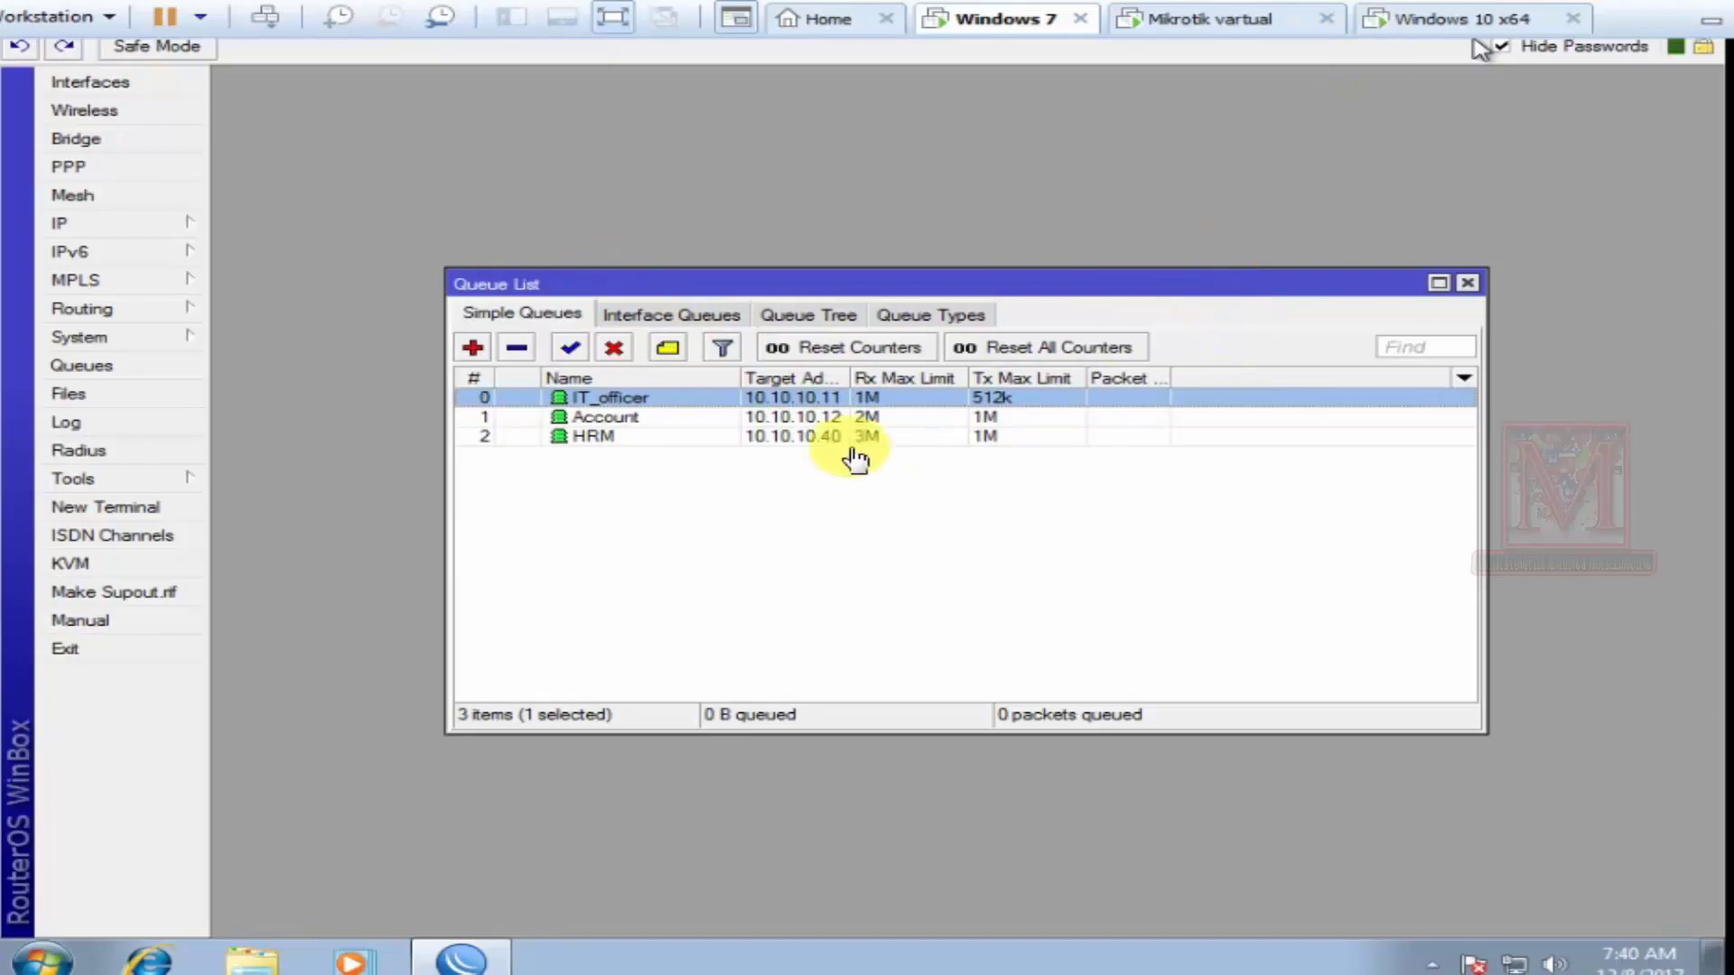
pyautogui.click(1510, 14)
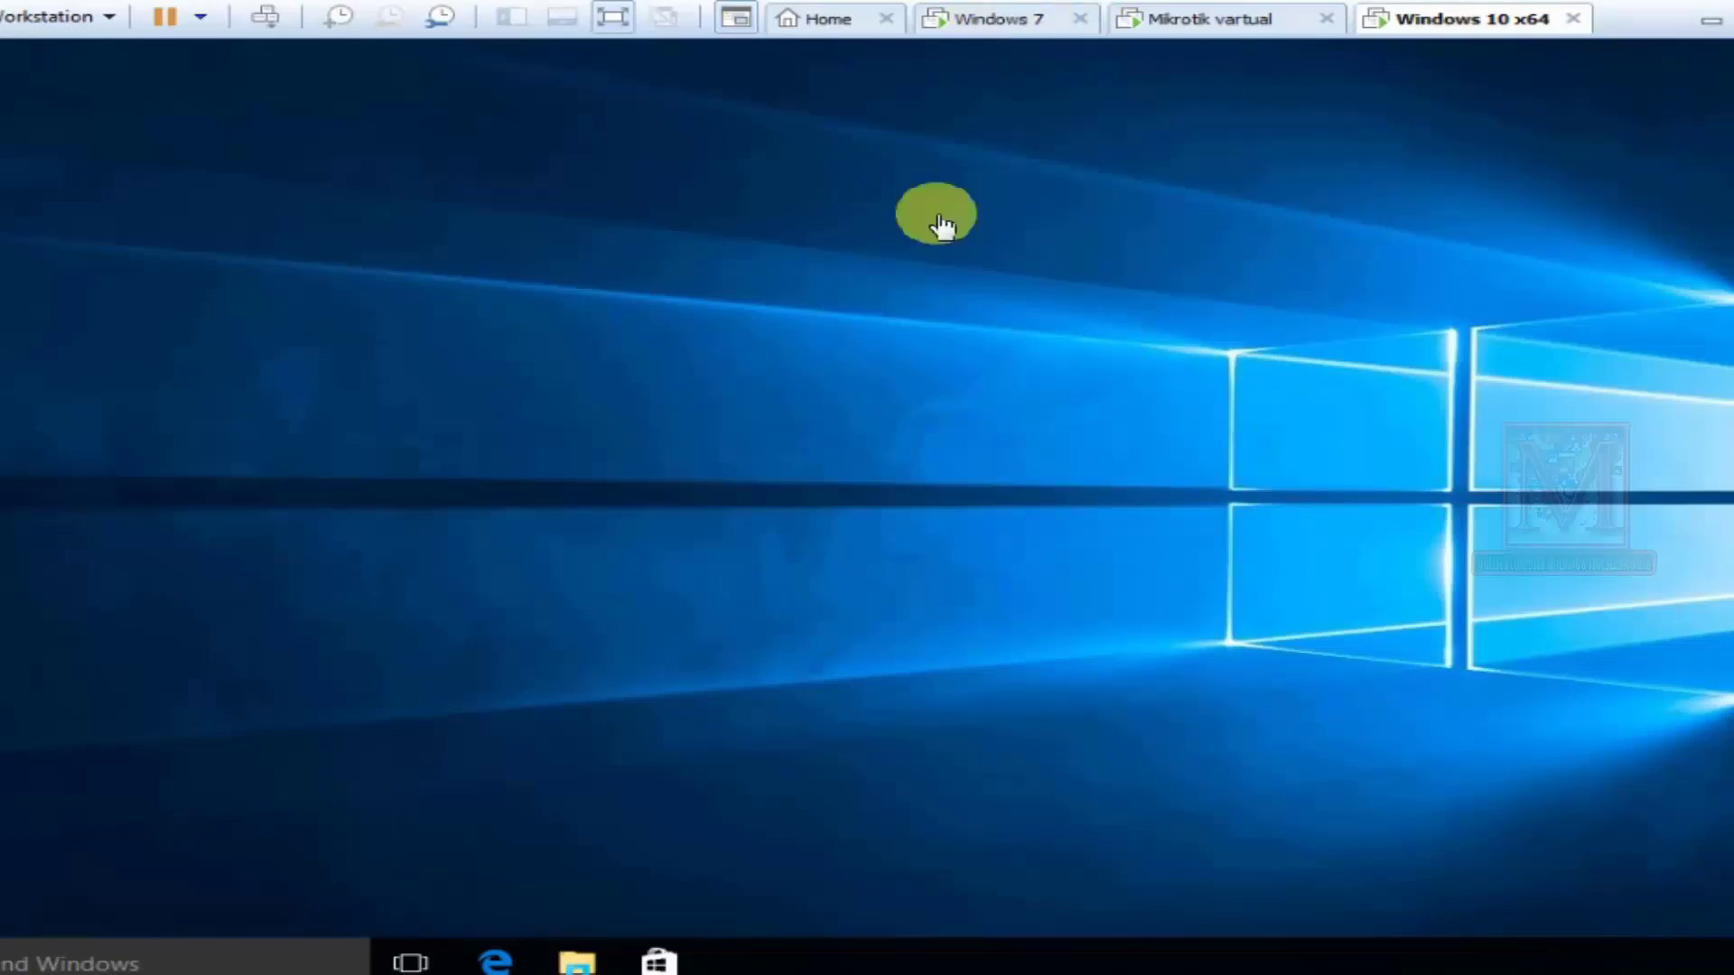
pyautogui.click(1006, 19)
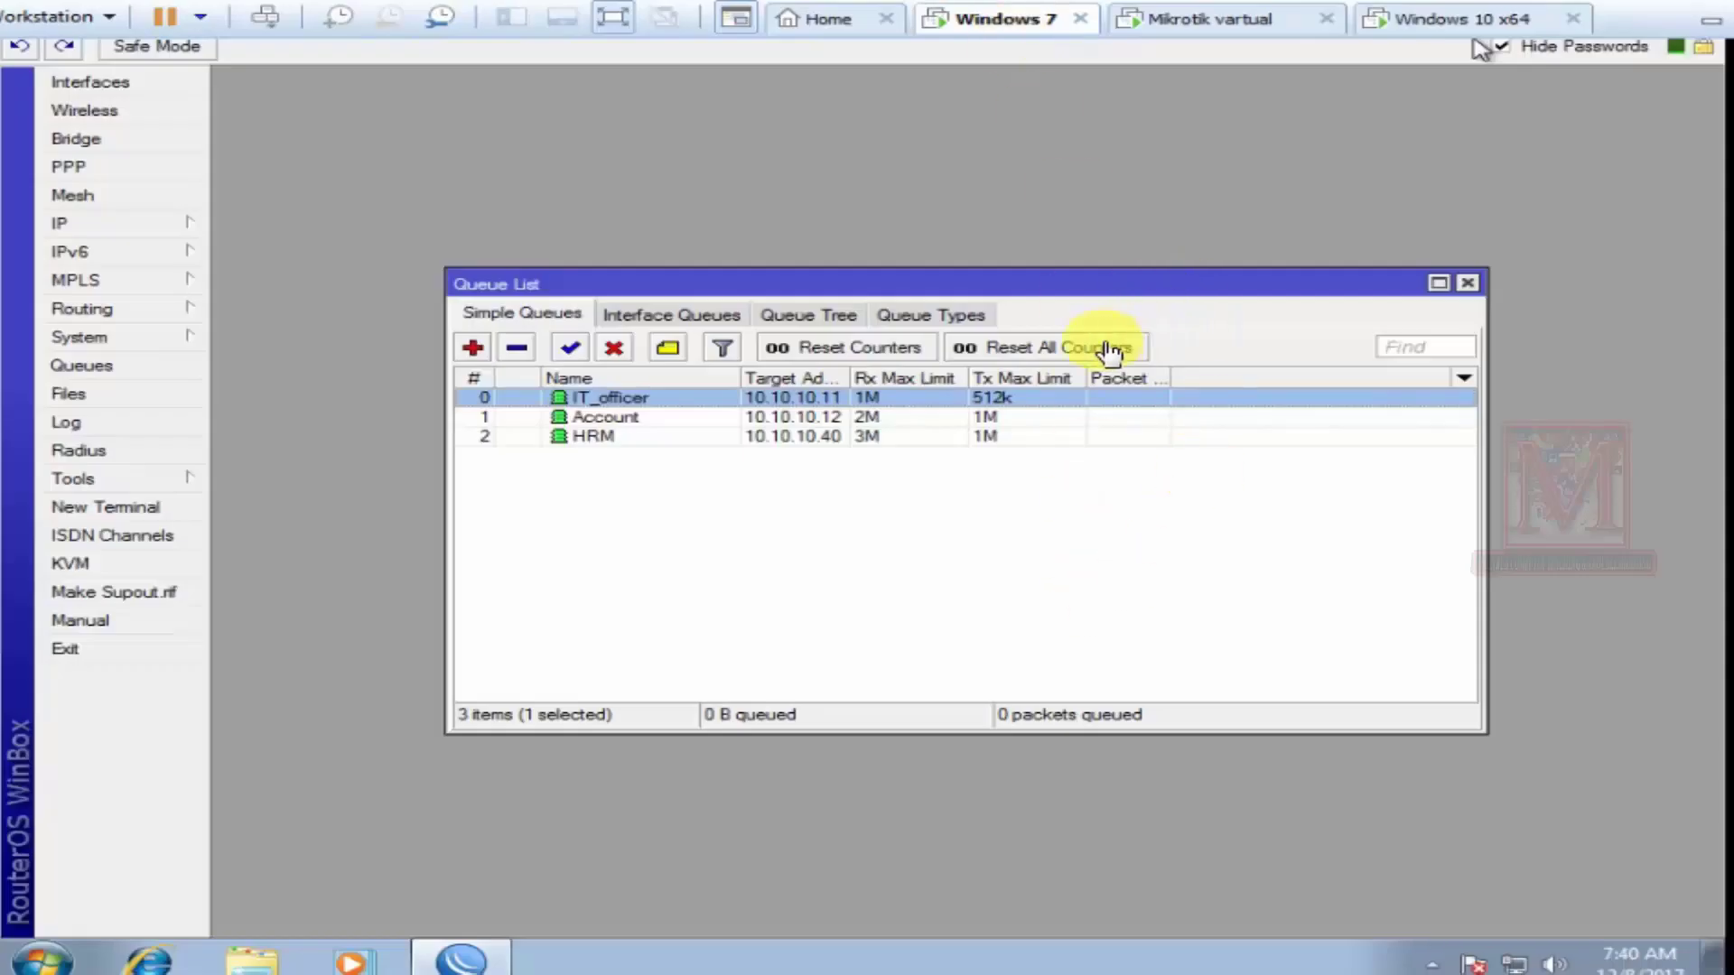